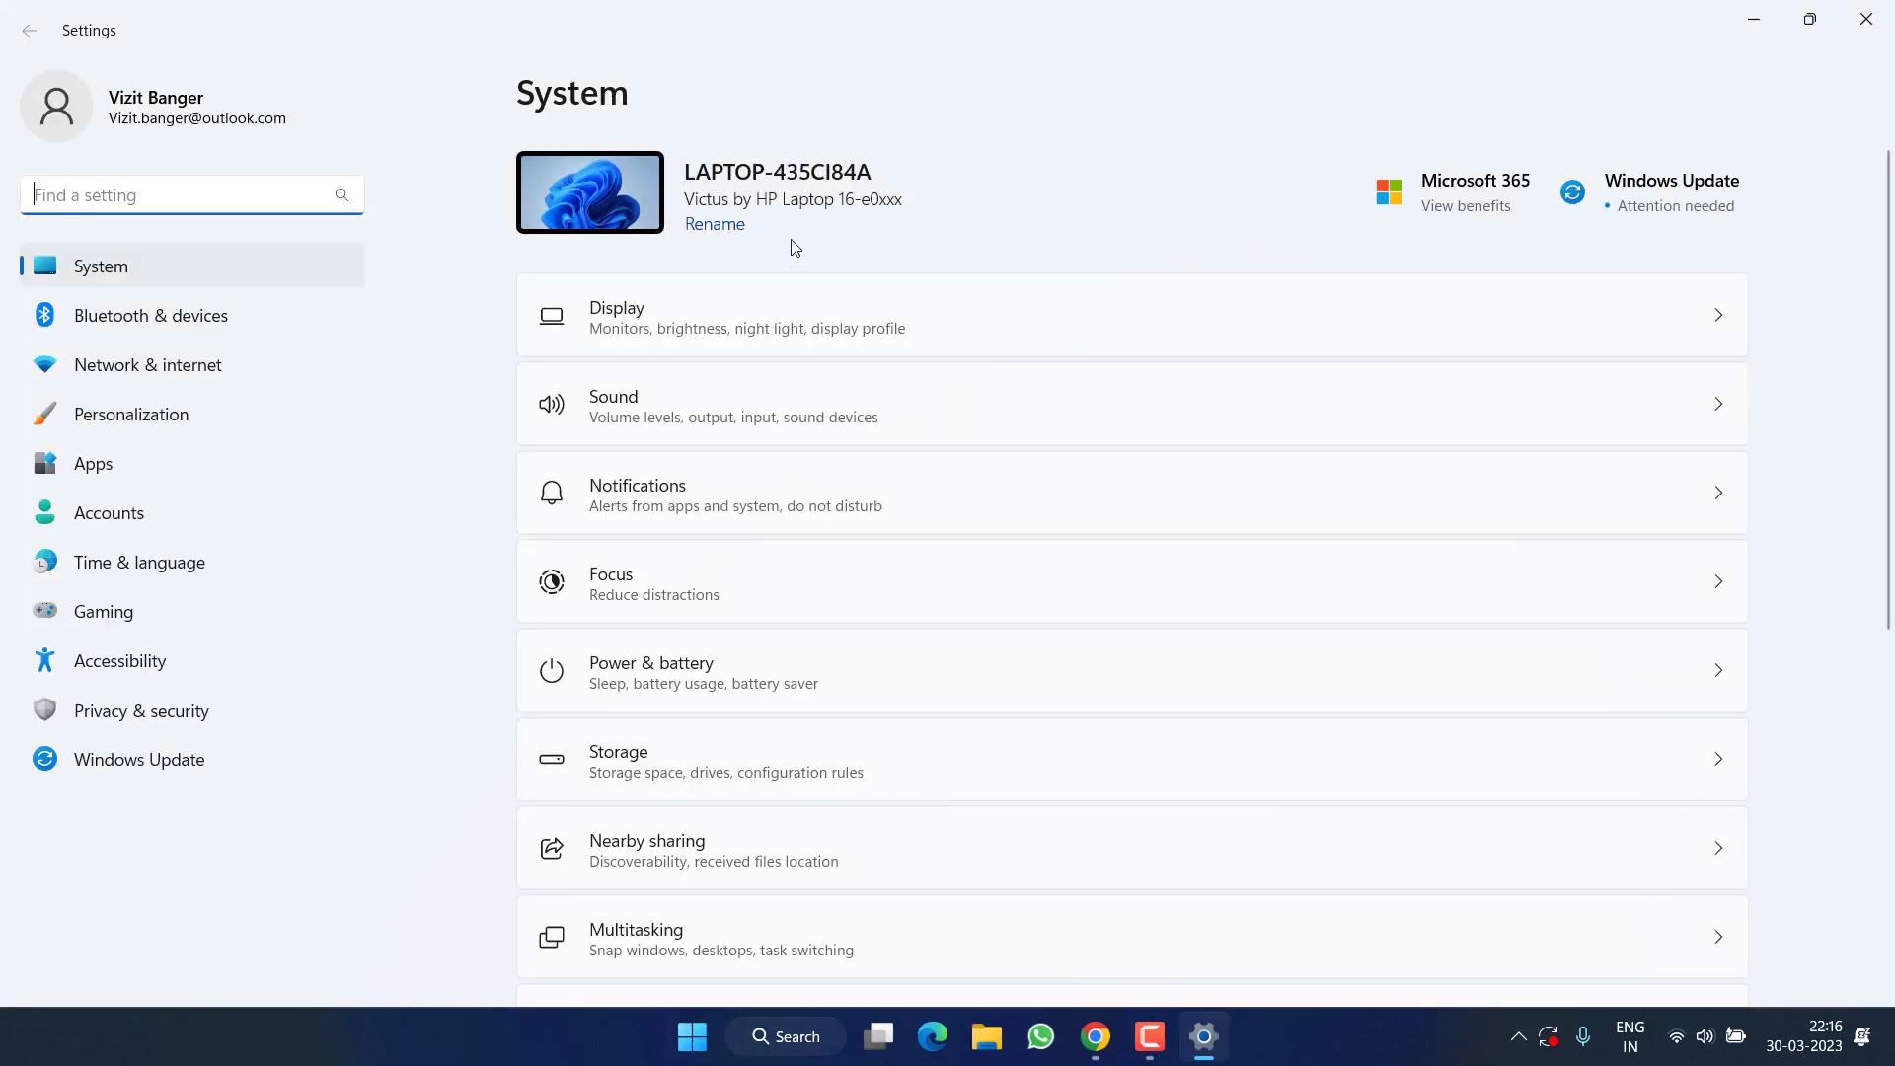
Check Windows Update for pending updates and close Settings
{"action": "left_click", "coordinate": [114, 768]}
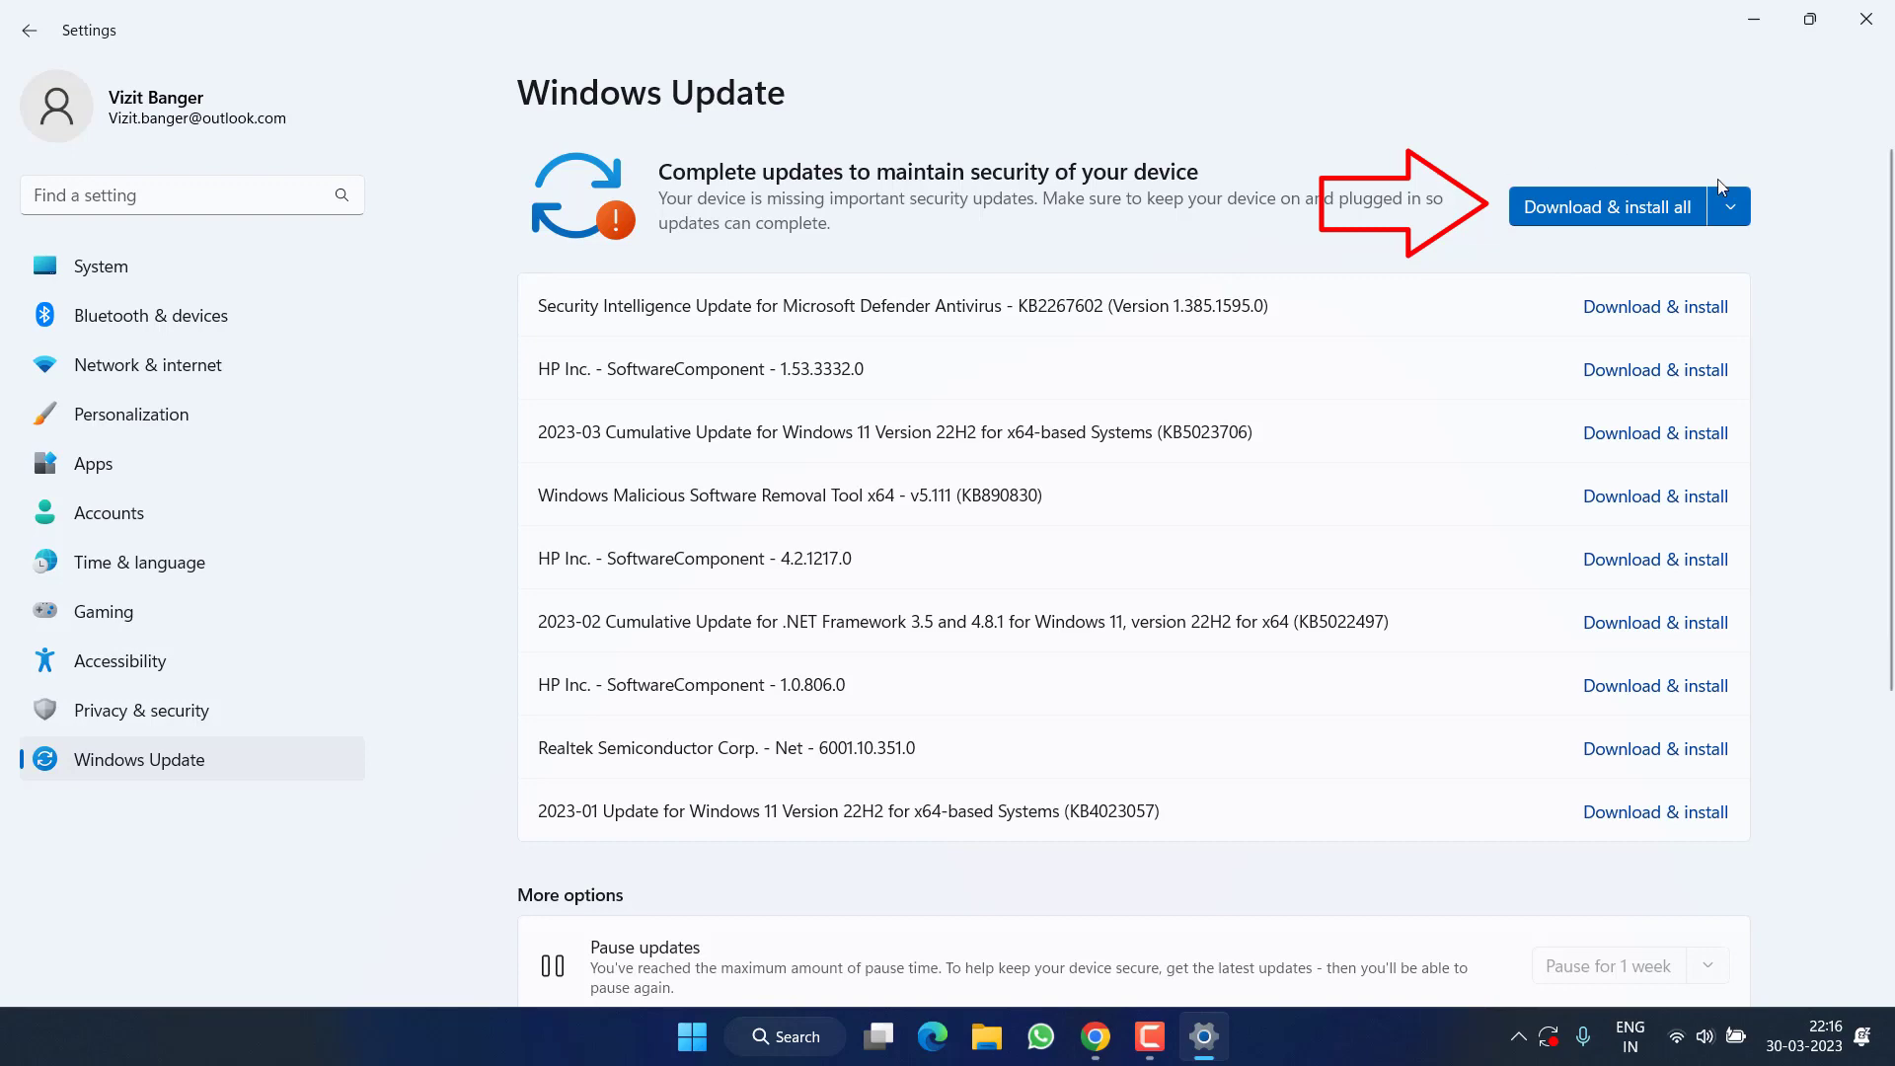
{"action": "left_click", "coordinate": [1865, 18]}
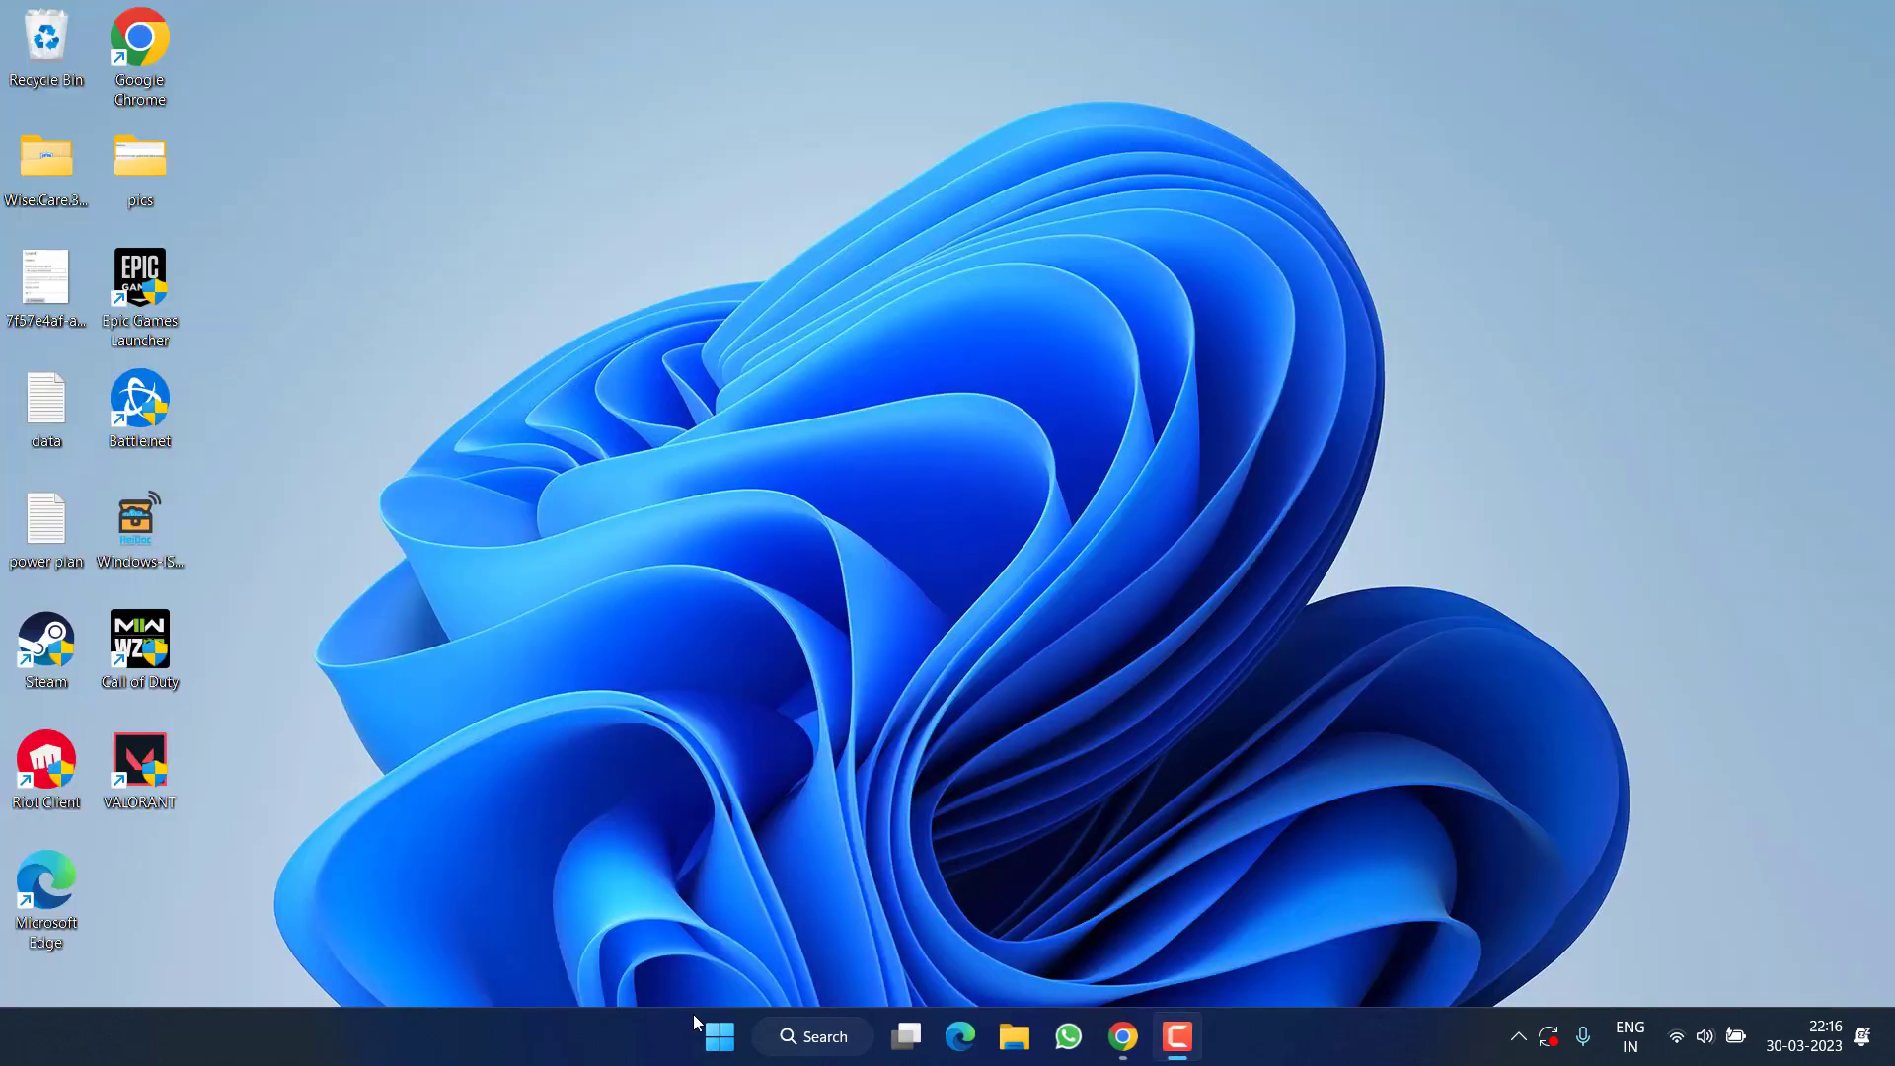
Open Task Manager, view the process options for Camtasia 2021 Recorder, and close Task Manager
{"action": "right_click", "coordinate": [719, 1035]}
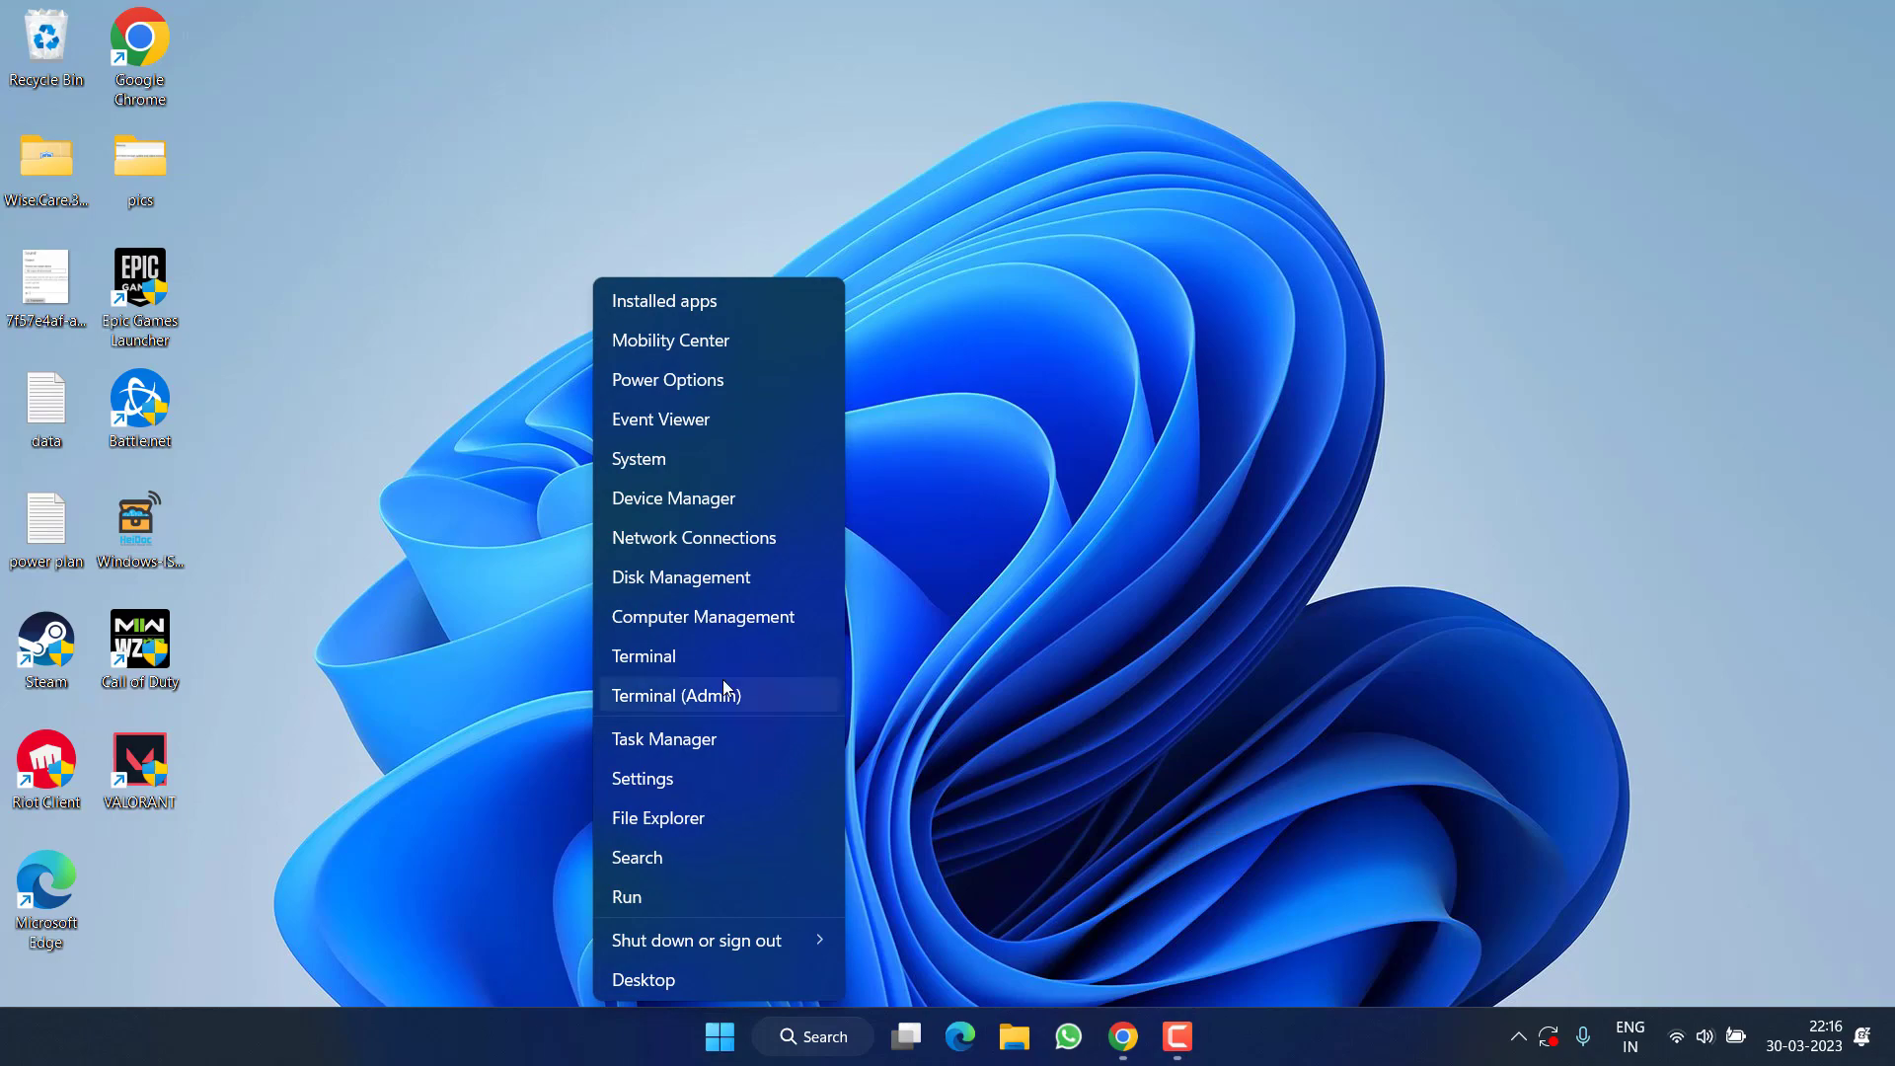
{"action": "left_click", "coordinate": [733, 738]}
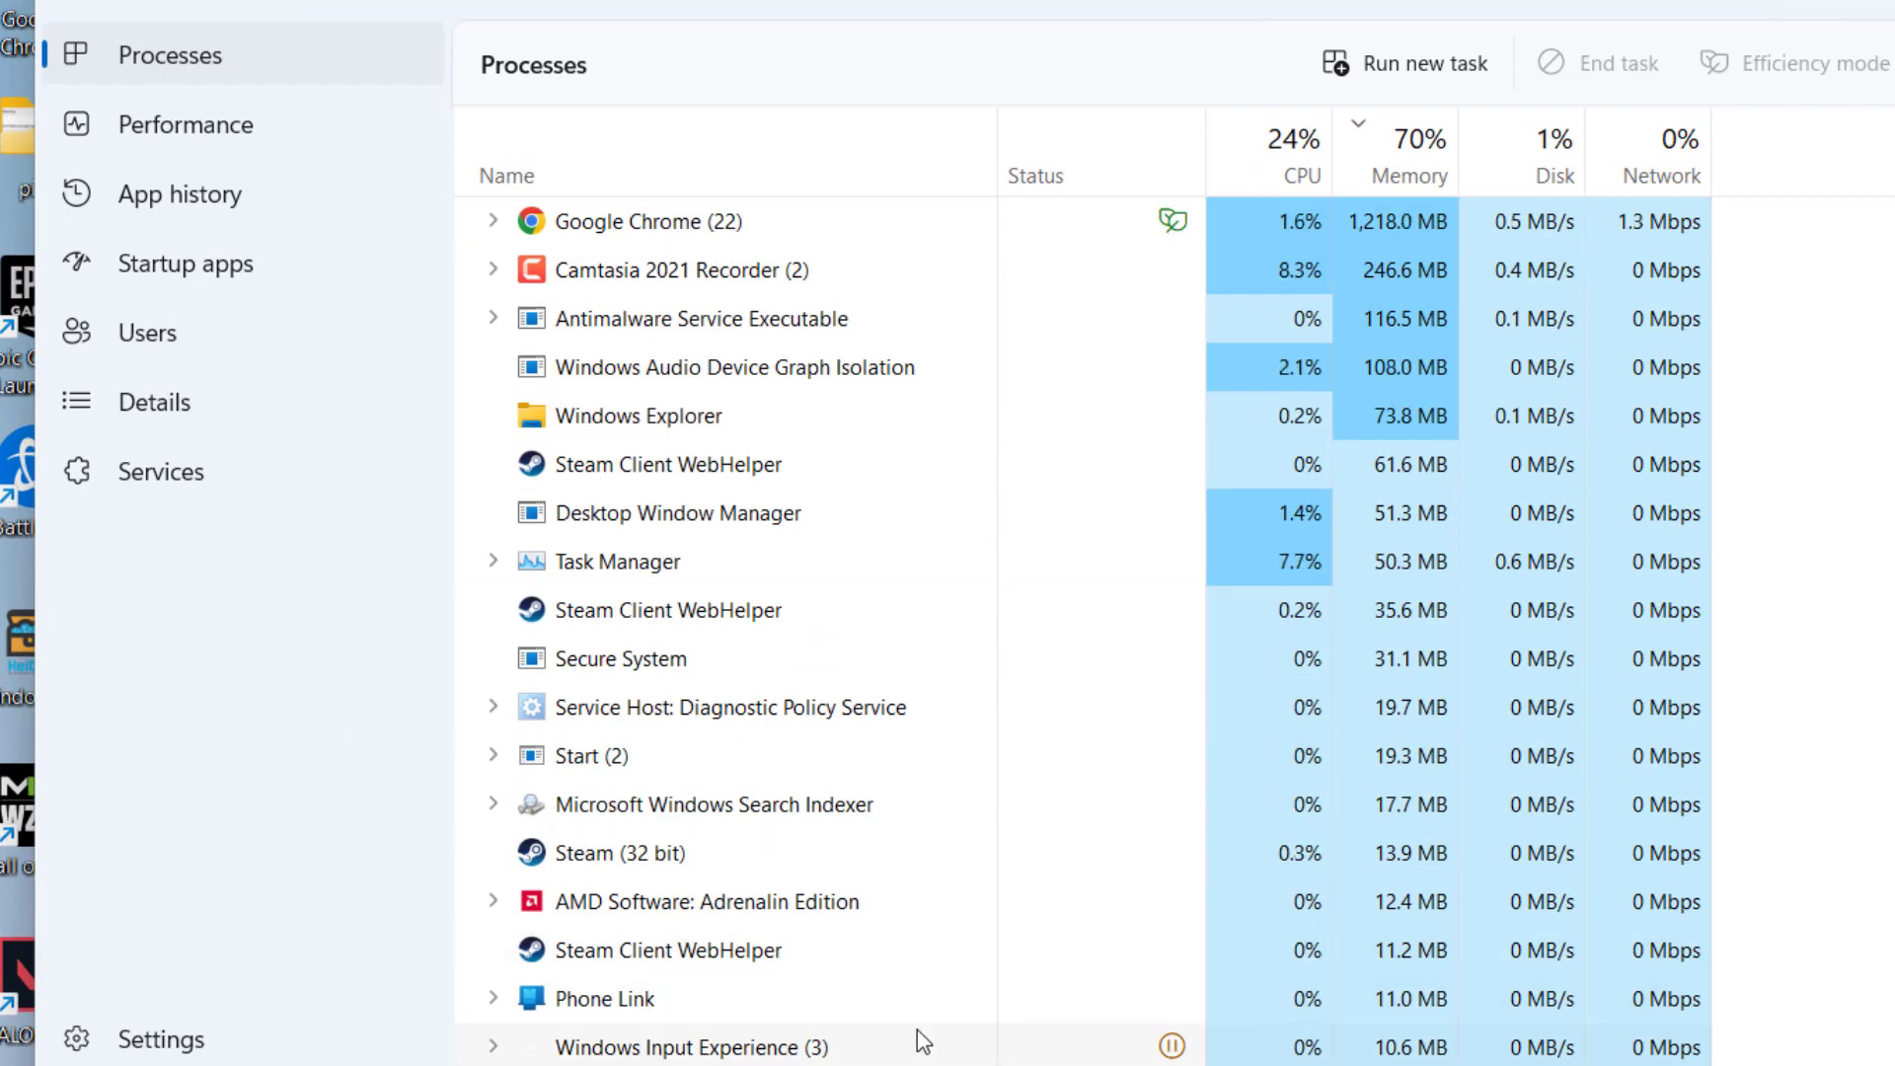
{"action": "right_click", "coordinate": [673, 275]}
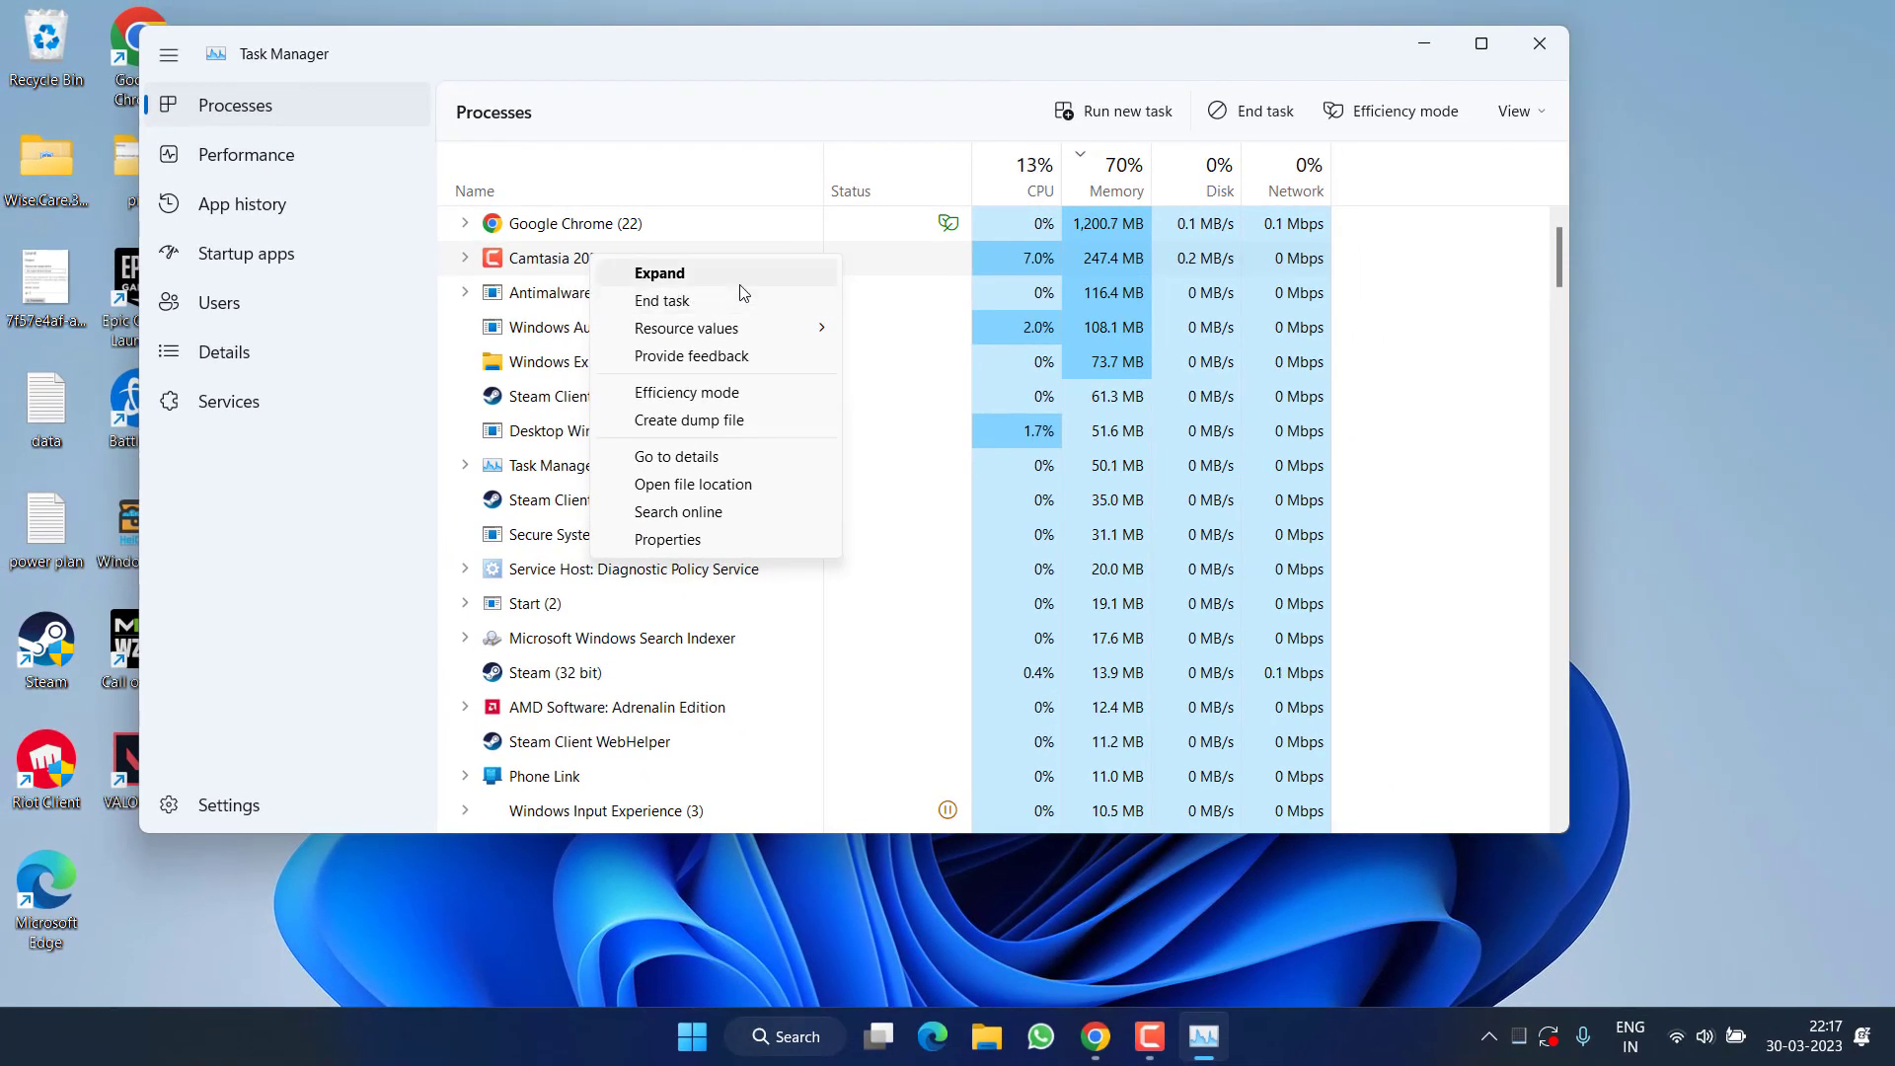
{"action": "left_click", "coordinate": [1538, 46]}
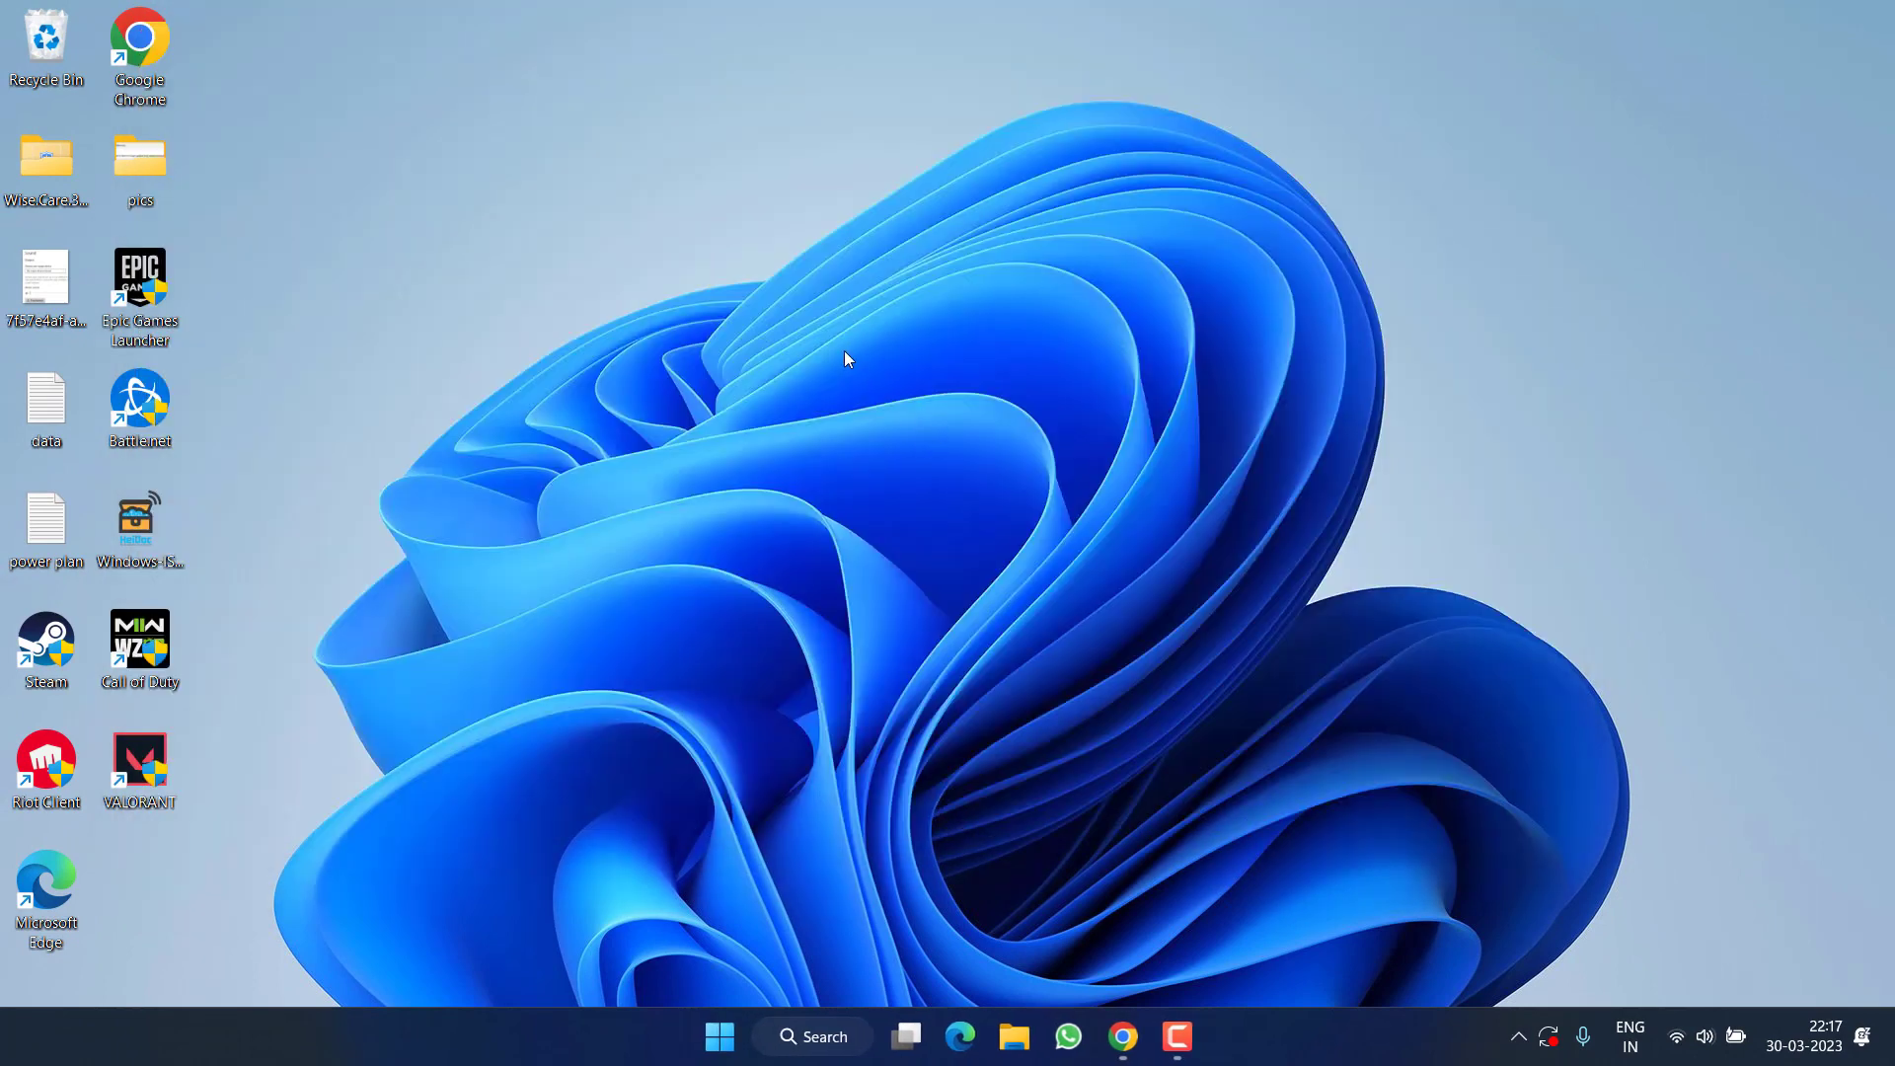
Open Device Manager, expand the display adapters and select the Radeon RX 5500M
{"action": "right_click", "coordinate": [734, 1042]}
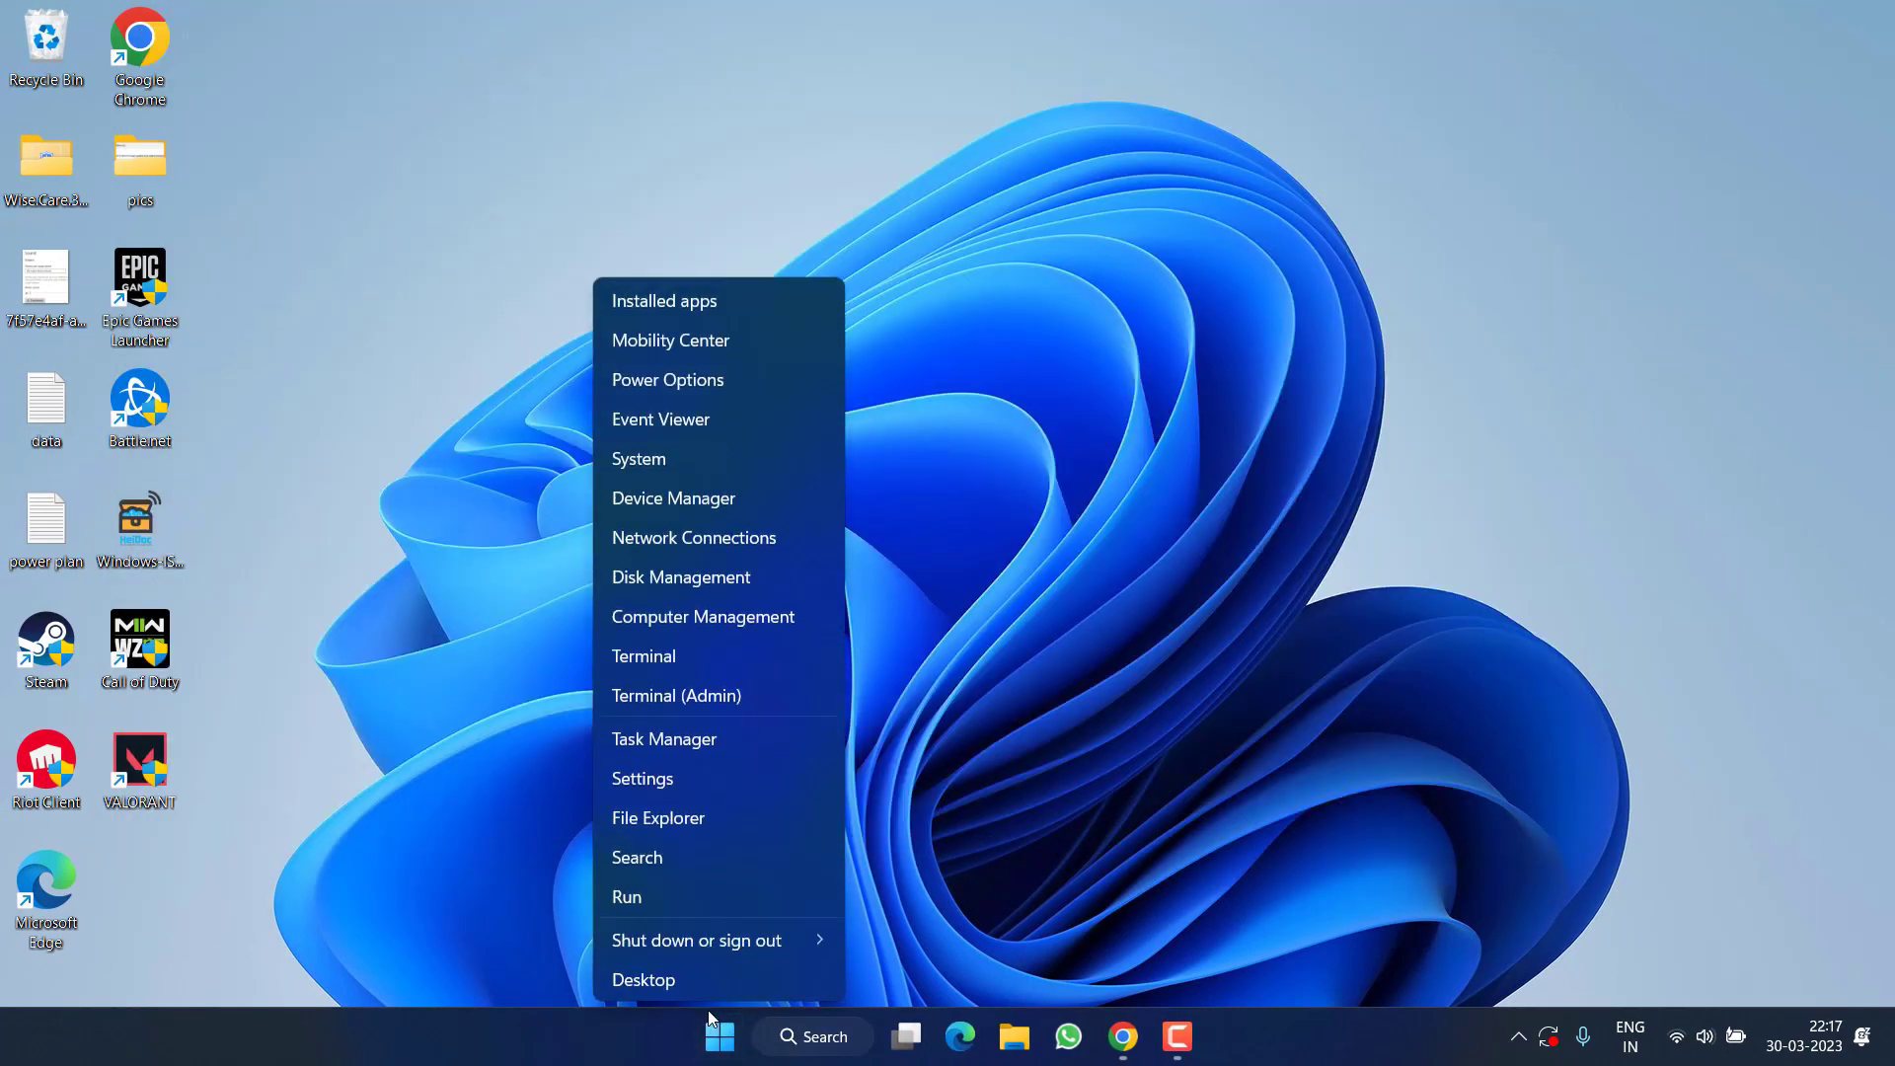
{"action": "left_click", "coordinate": [696, 504]}
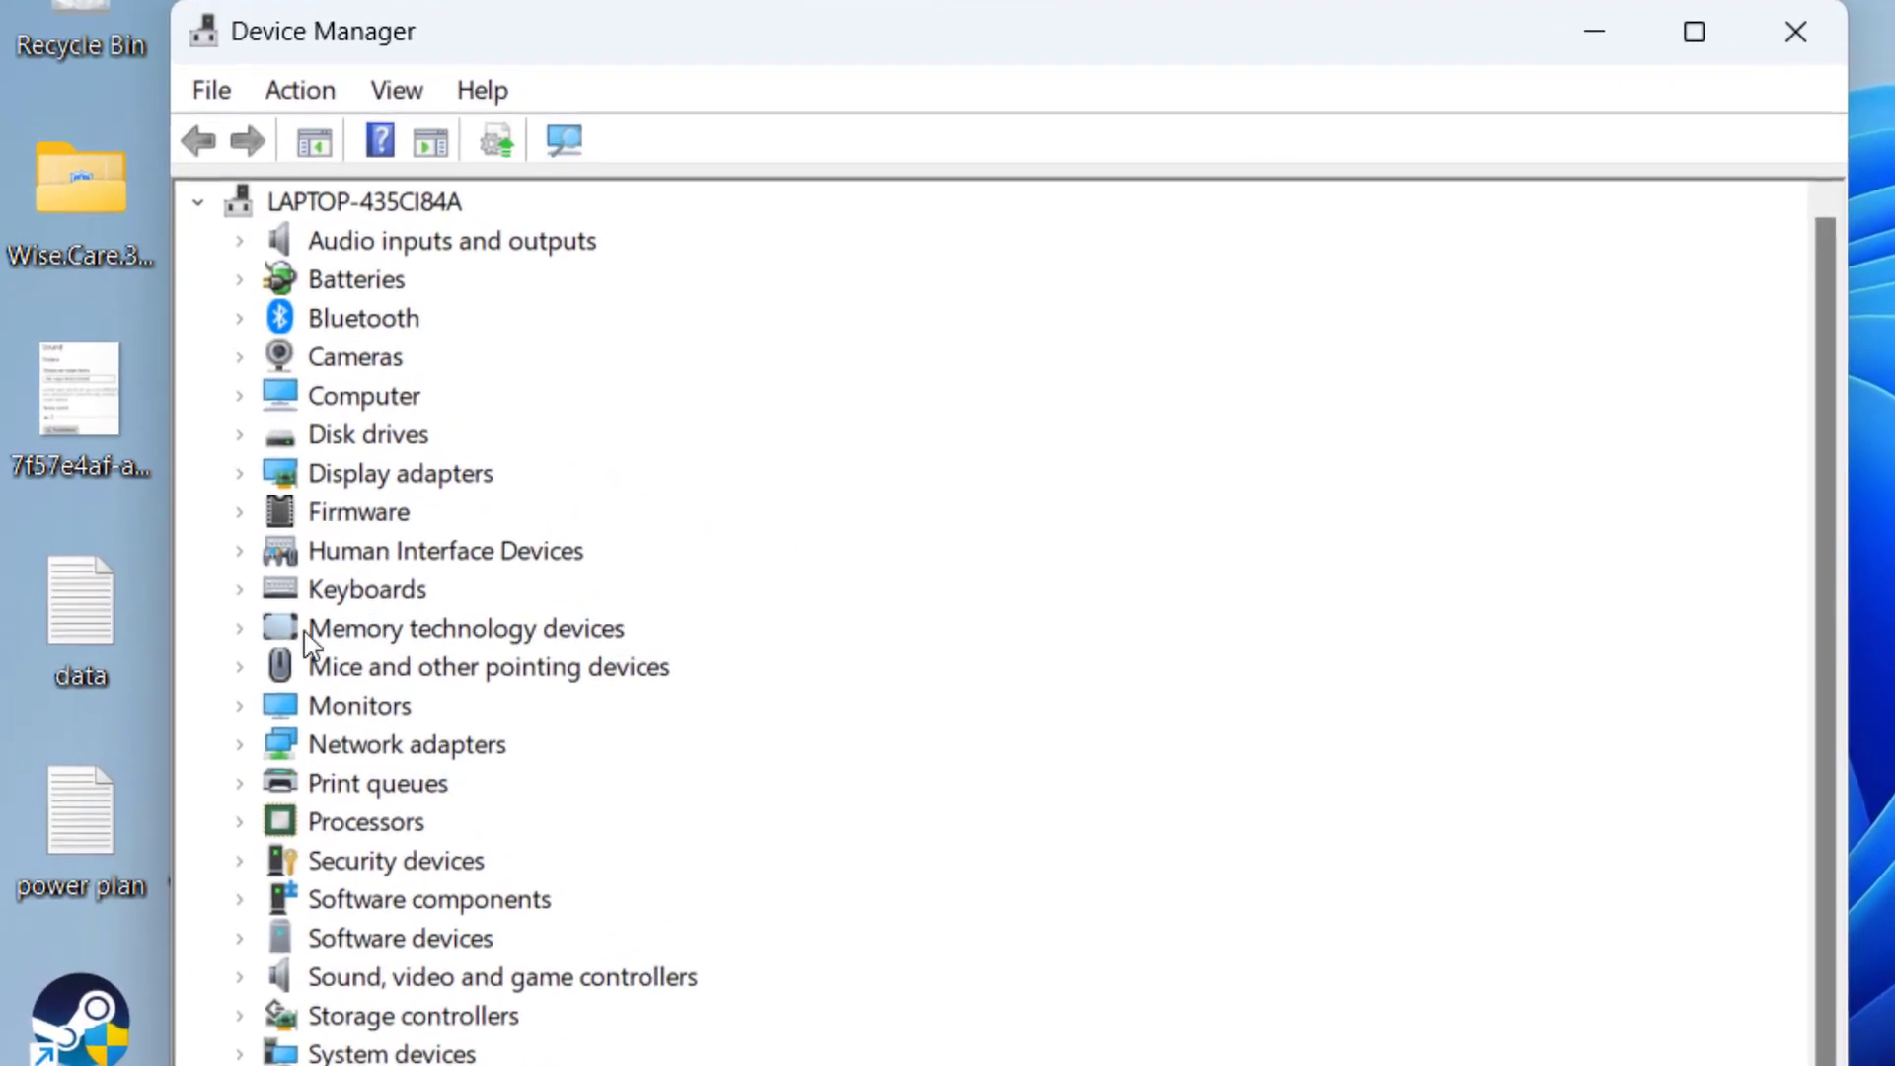
{"action": "left_click", "coordinate": [400, 477]}
{"action": "left_click", "coordinate": [240, 475]}
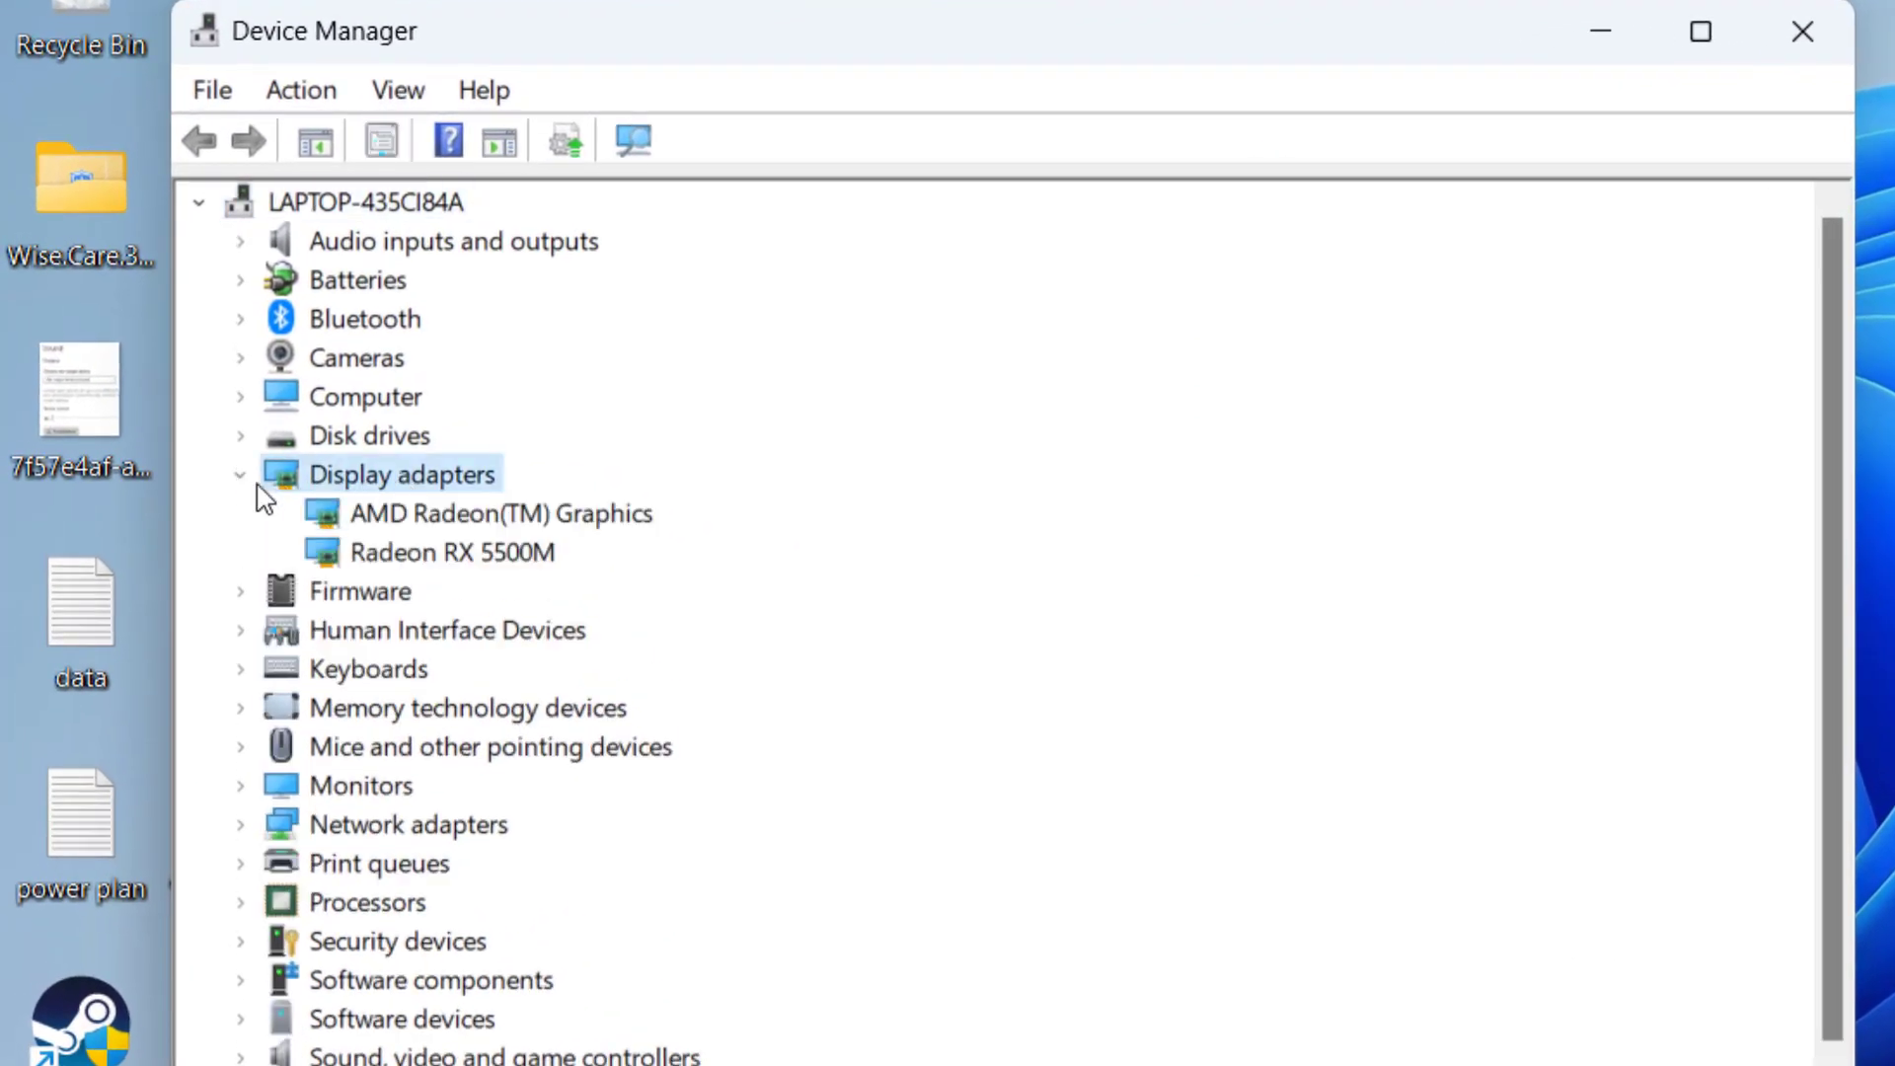
{"action": "left_click", "coordinate": [489, 555]}
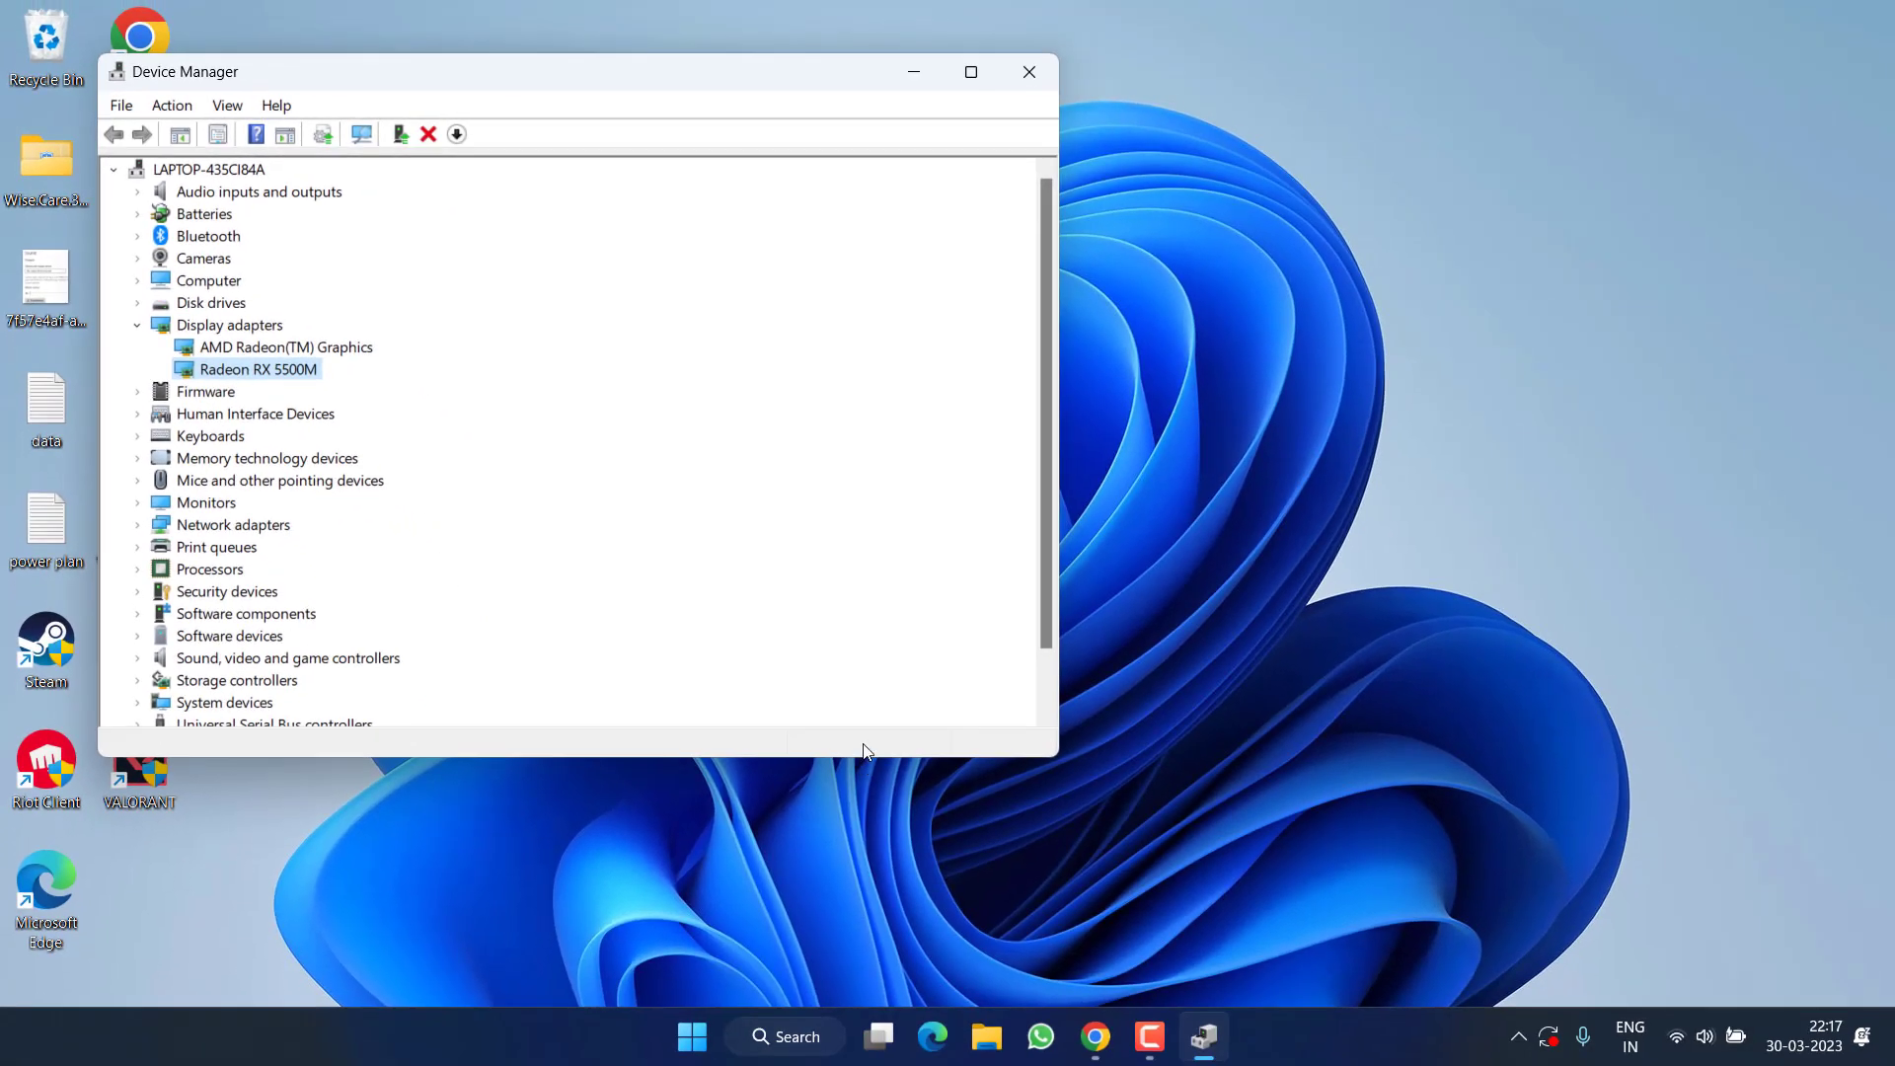
Switch to Chrome and view the open AMD and Intel driver download pages
{"action": "left_click", "coordinate": [1095, 1036]}
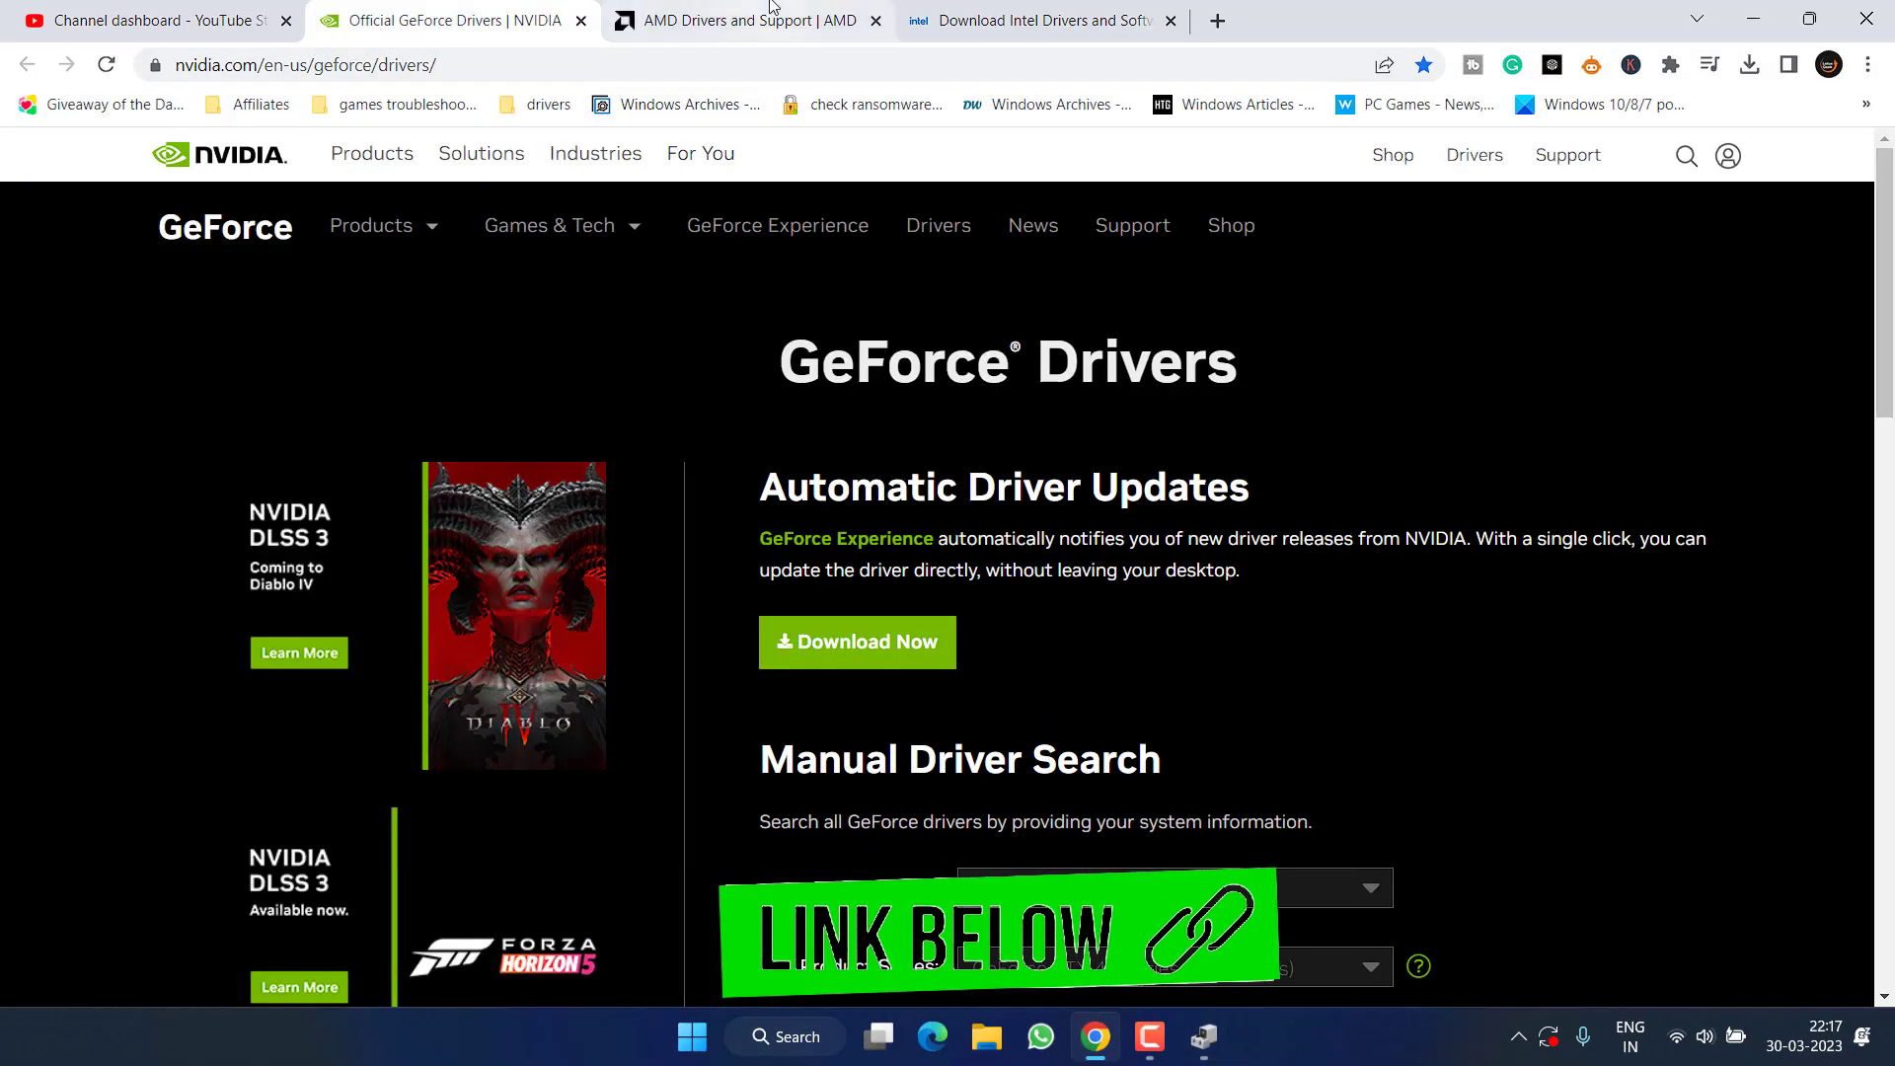
{"action": "left_click", "coordinate": [710, 8]}
{"action": "left_click", "coordinate": [1002, 11]}
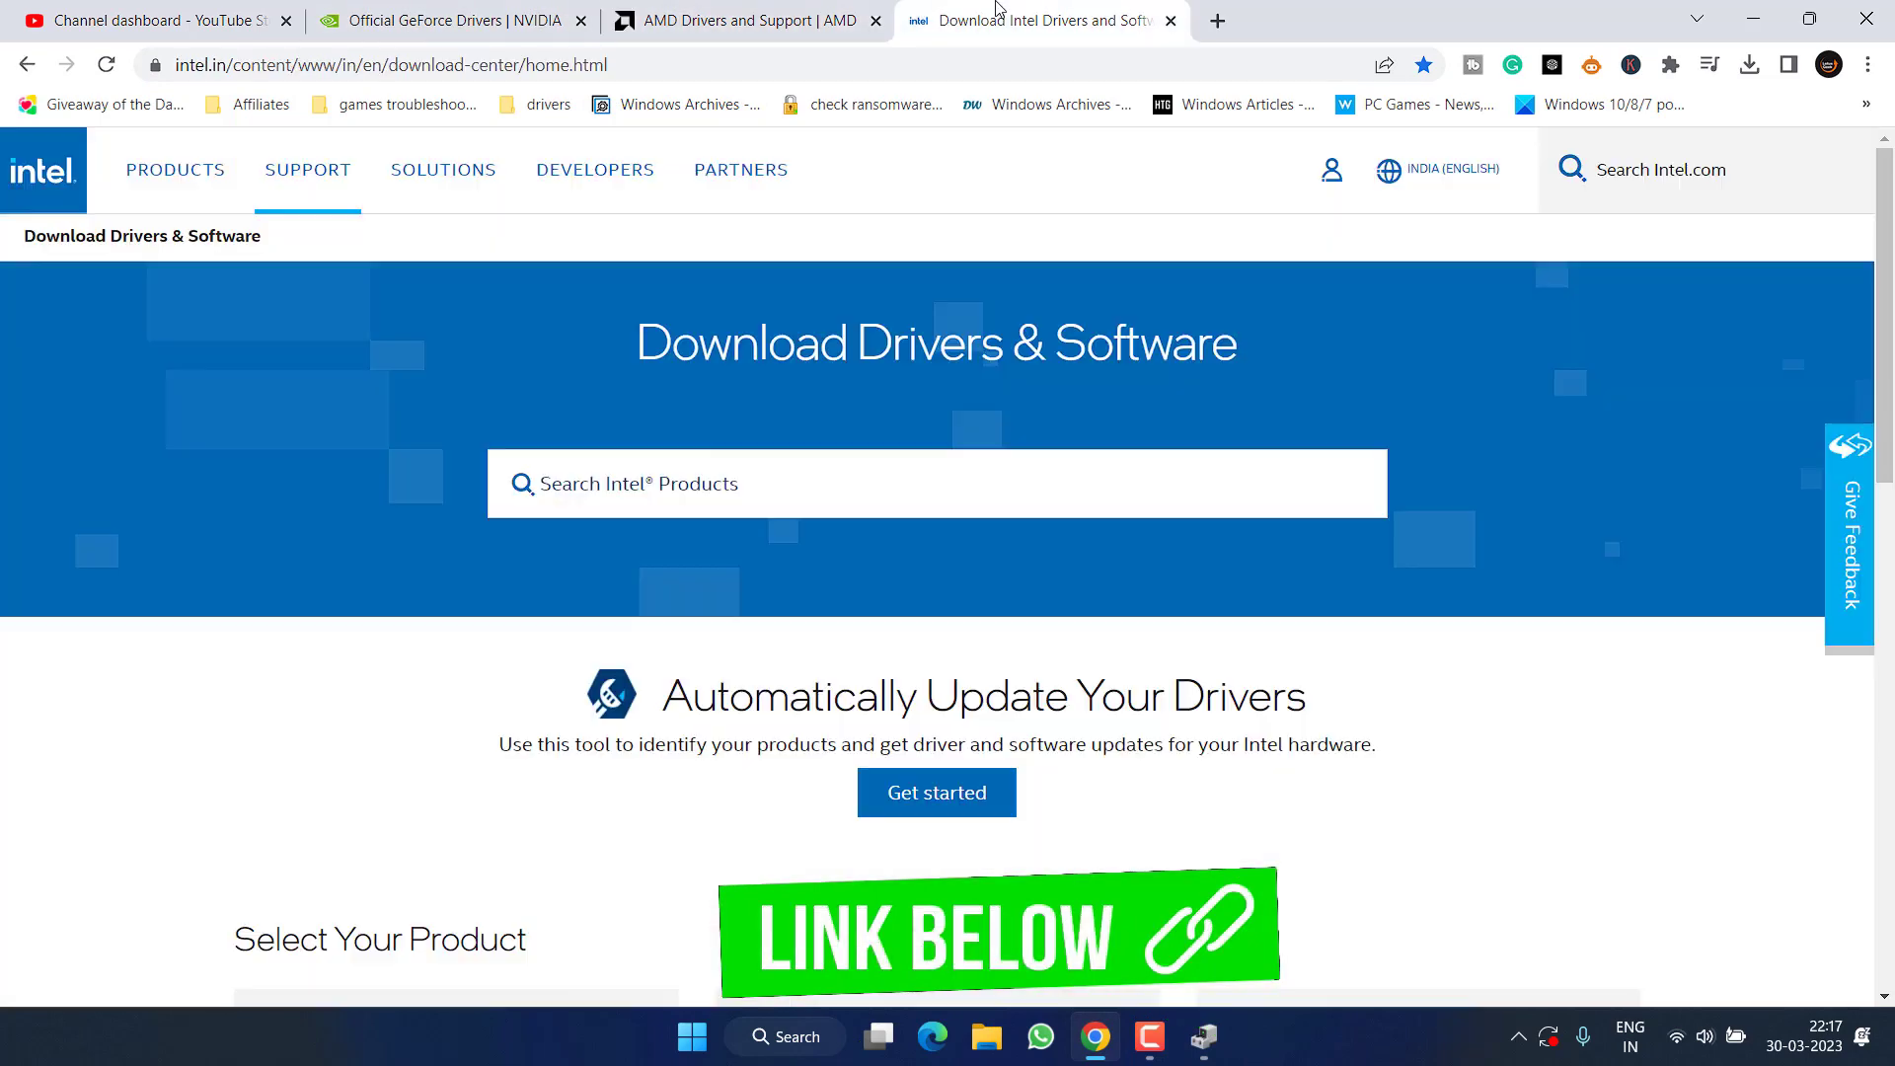
Run NVIDIA's manual driver search for the GeForce RTX 4090 Laptop GPU in the RTX 40 Series (Notebooks) on Windows 10 64-bit
{"action": "left_click", "coordinate": [431, 27]}
{"action": "scroll", "coordinate": [1050, 754], "scroll_direction": "down", "scroll_amount": 5}
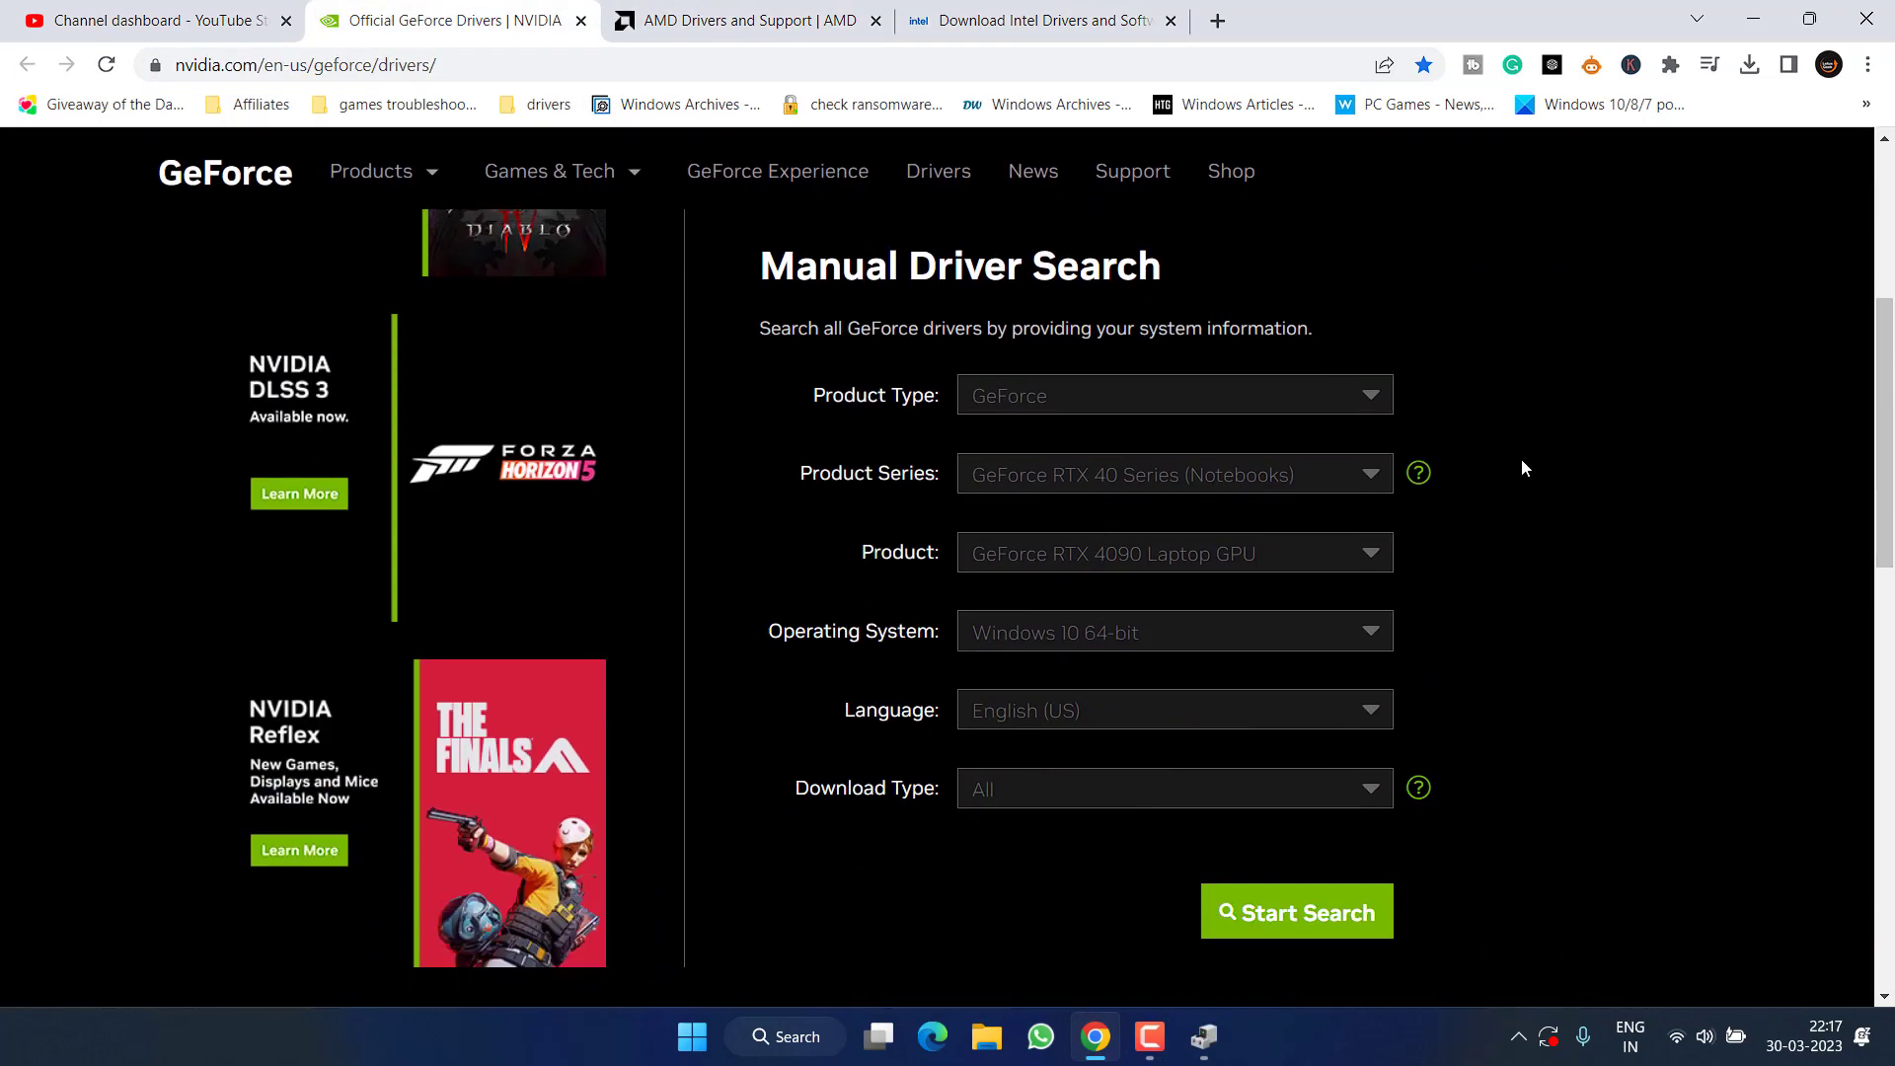
{"action": "left_click", "coordinate": [1084, 398]}
{"action": "left_click", "coordinate": [1081, 400]}
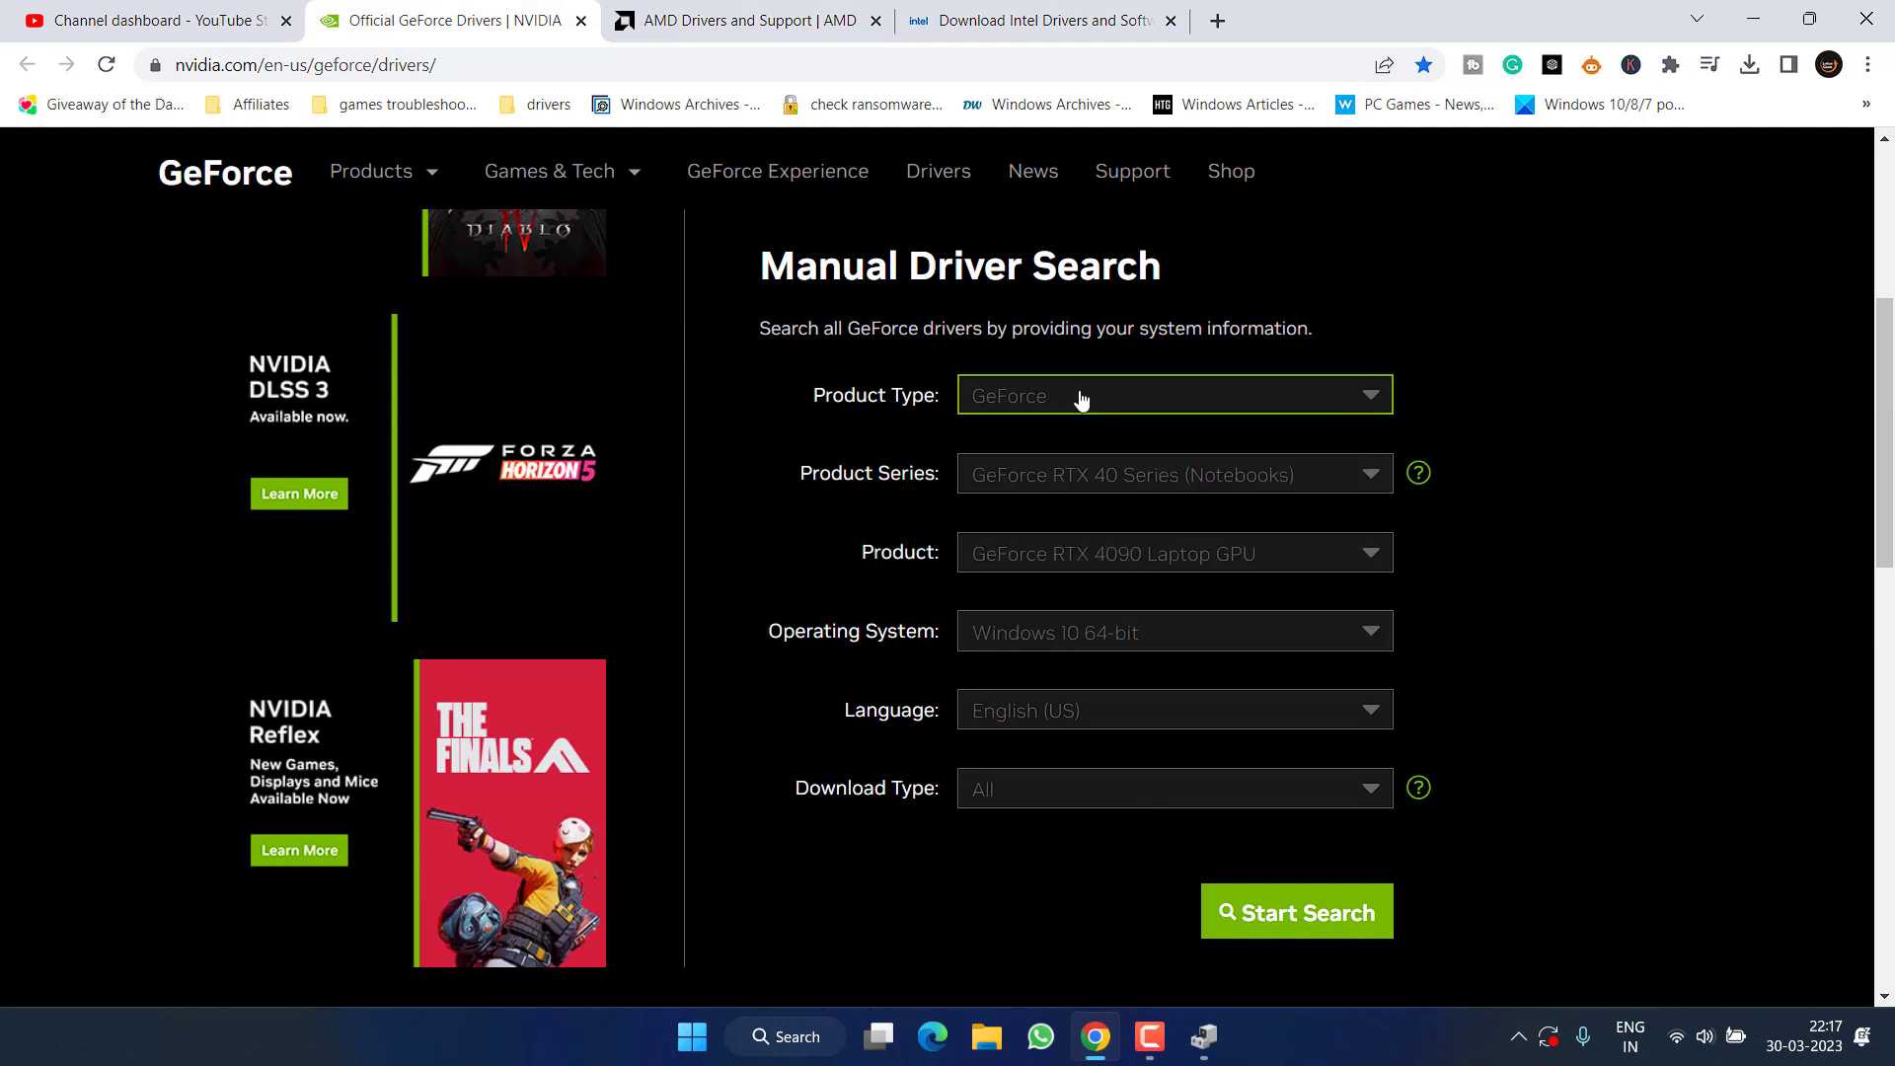
{"action": "left_click", "coordinate": [1053, 468]}
{"action": "left_click", "coordinate": [1054, 472]}
{"action": "left_click", "coordinate": [1283, 913]}
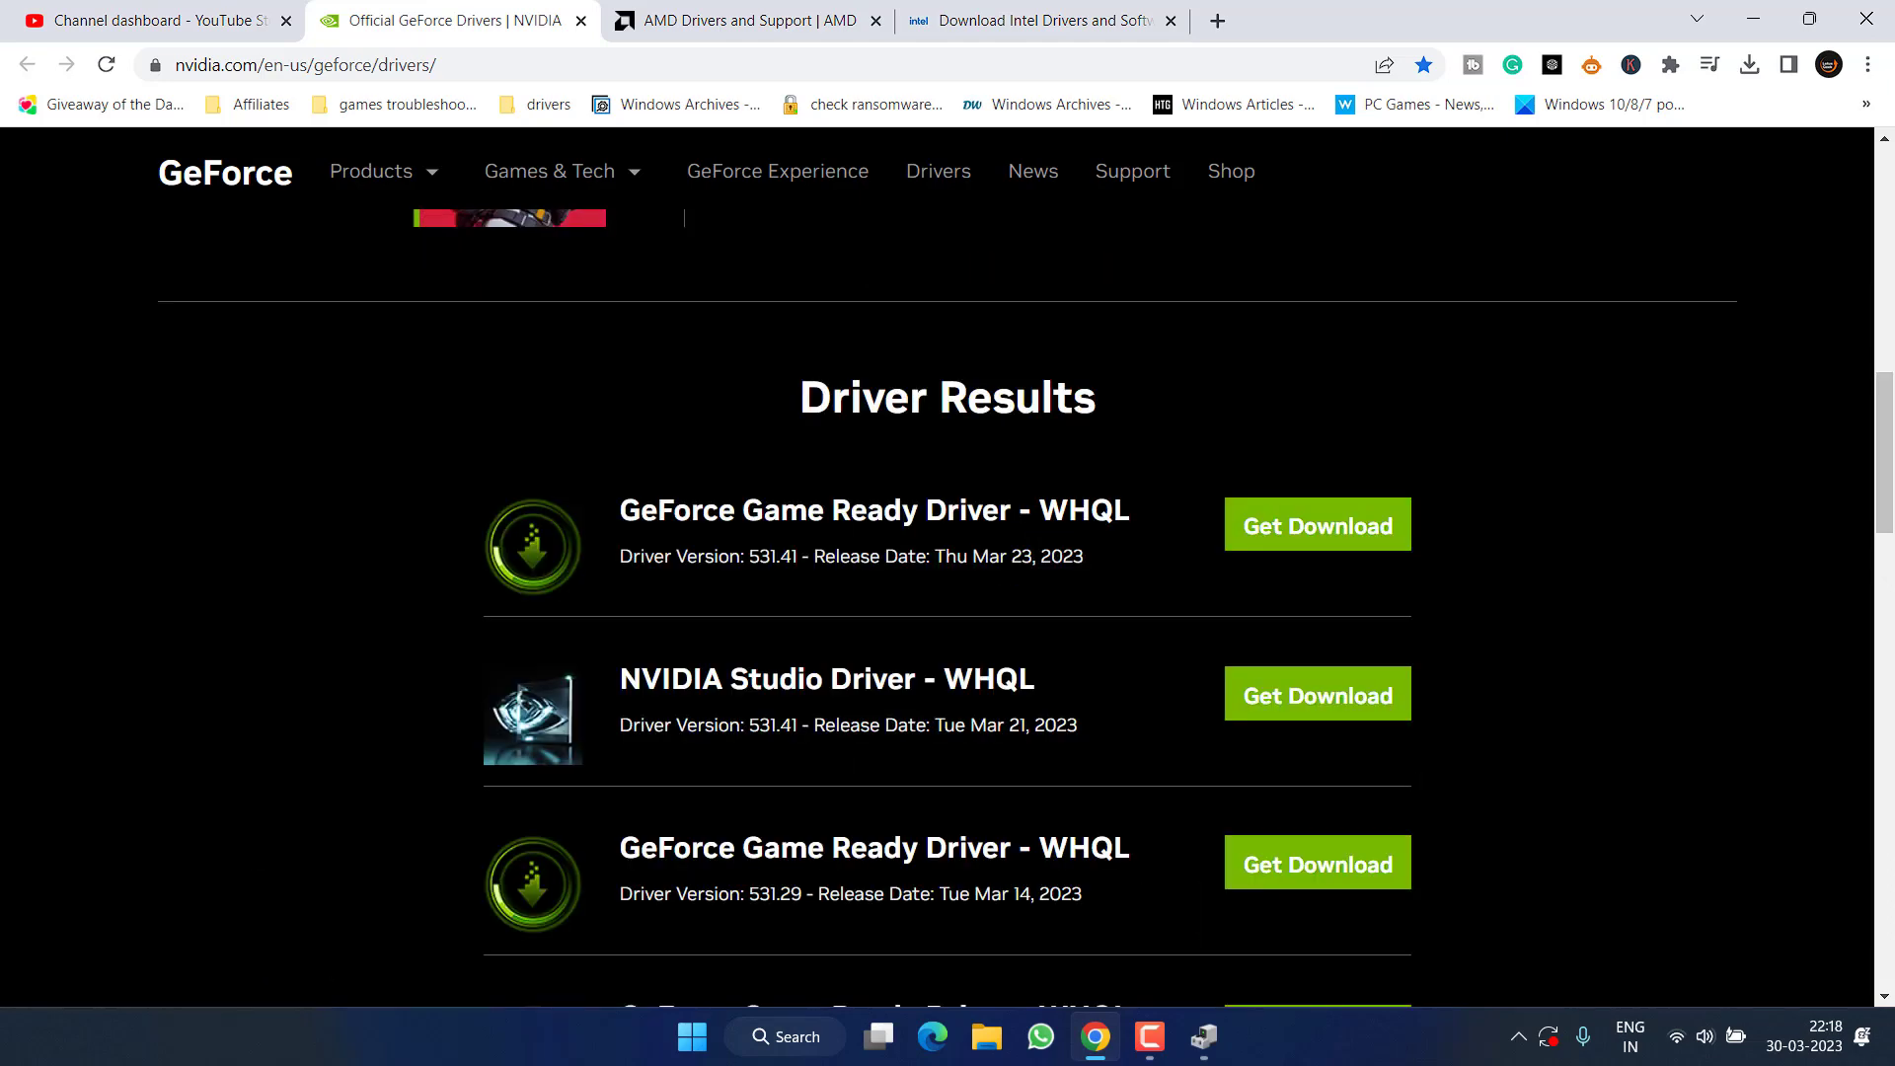
Start downloading the GeForce Game Ready Driver version 531.41 WHQL, released Mar 23, 2023
{"action": "left_click", "coordinate": [1347, 520]}
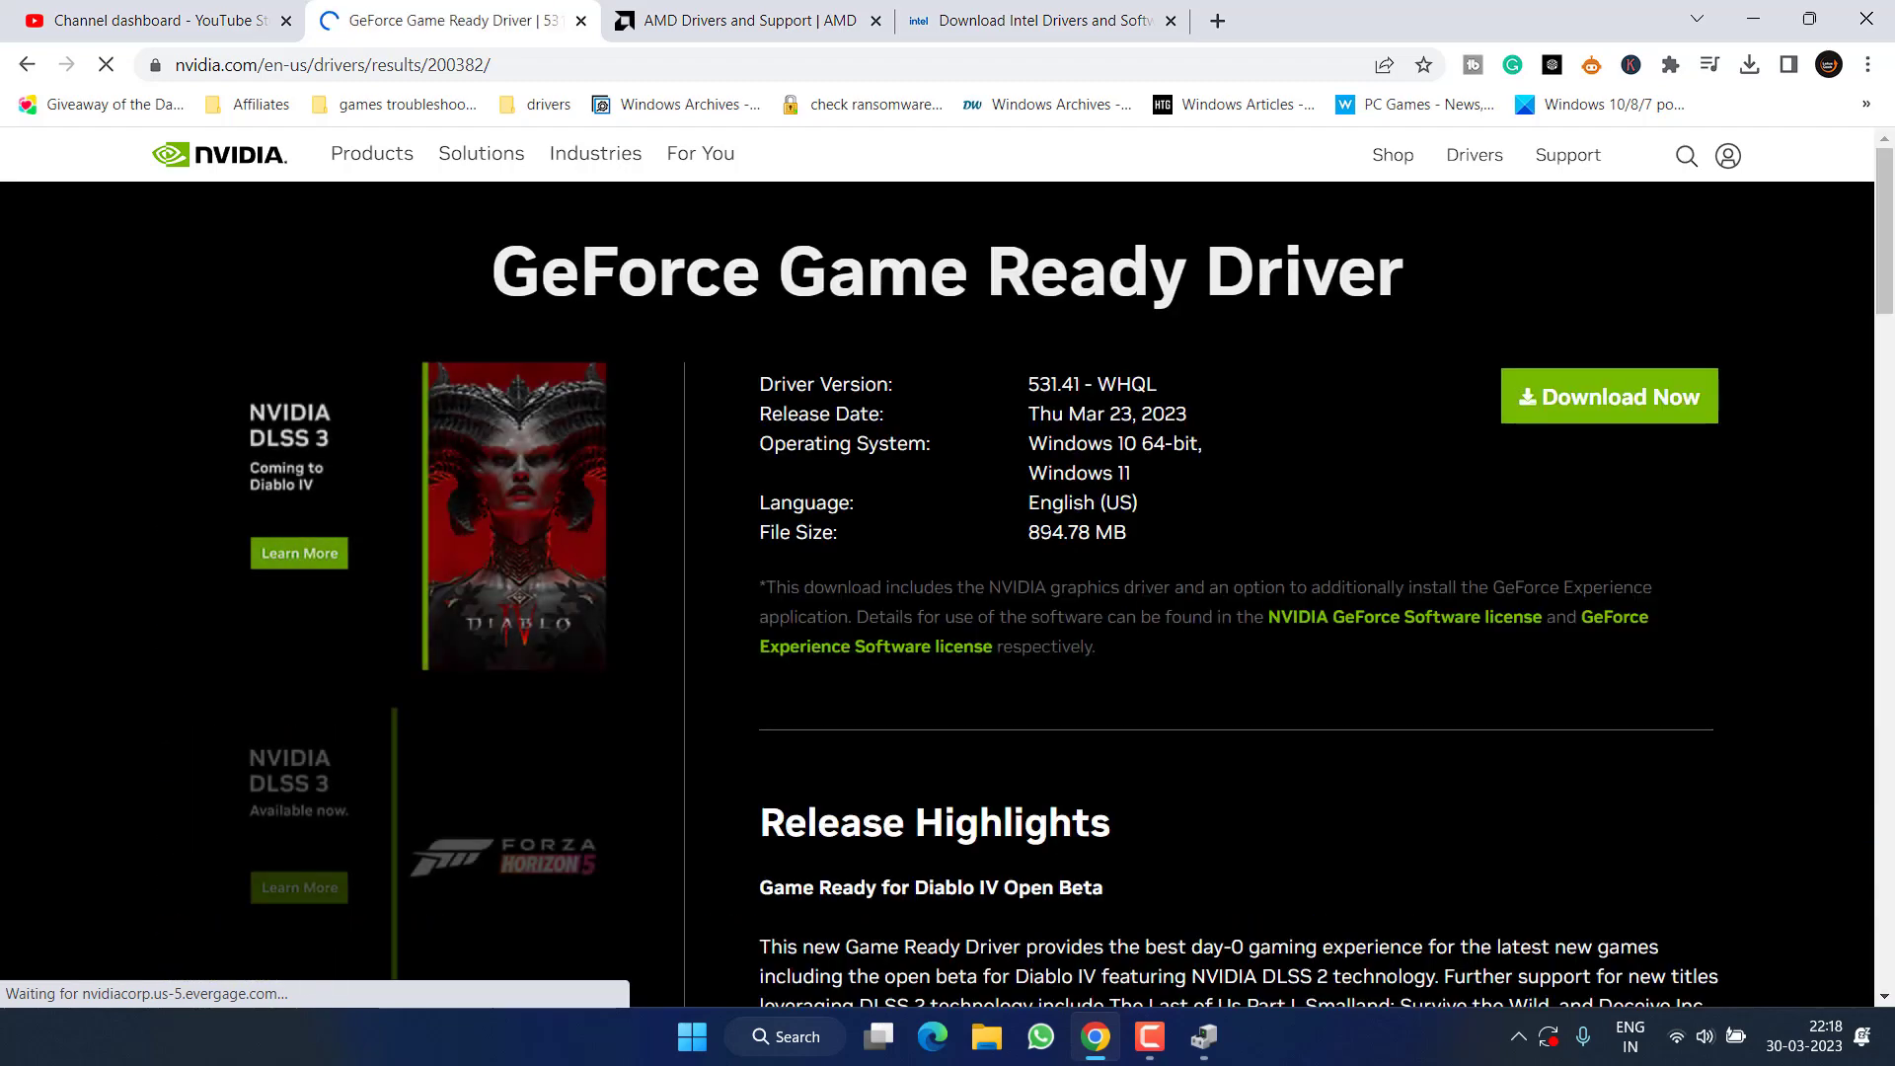
{"action": "left_click", "coordinate": [1606, 390]}
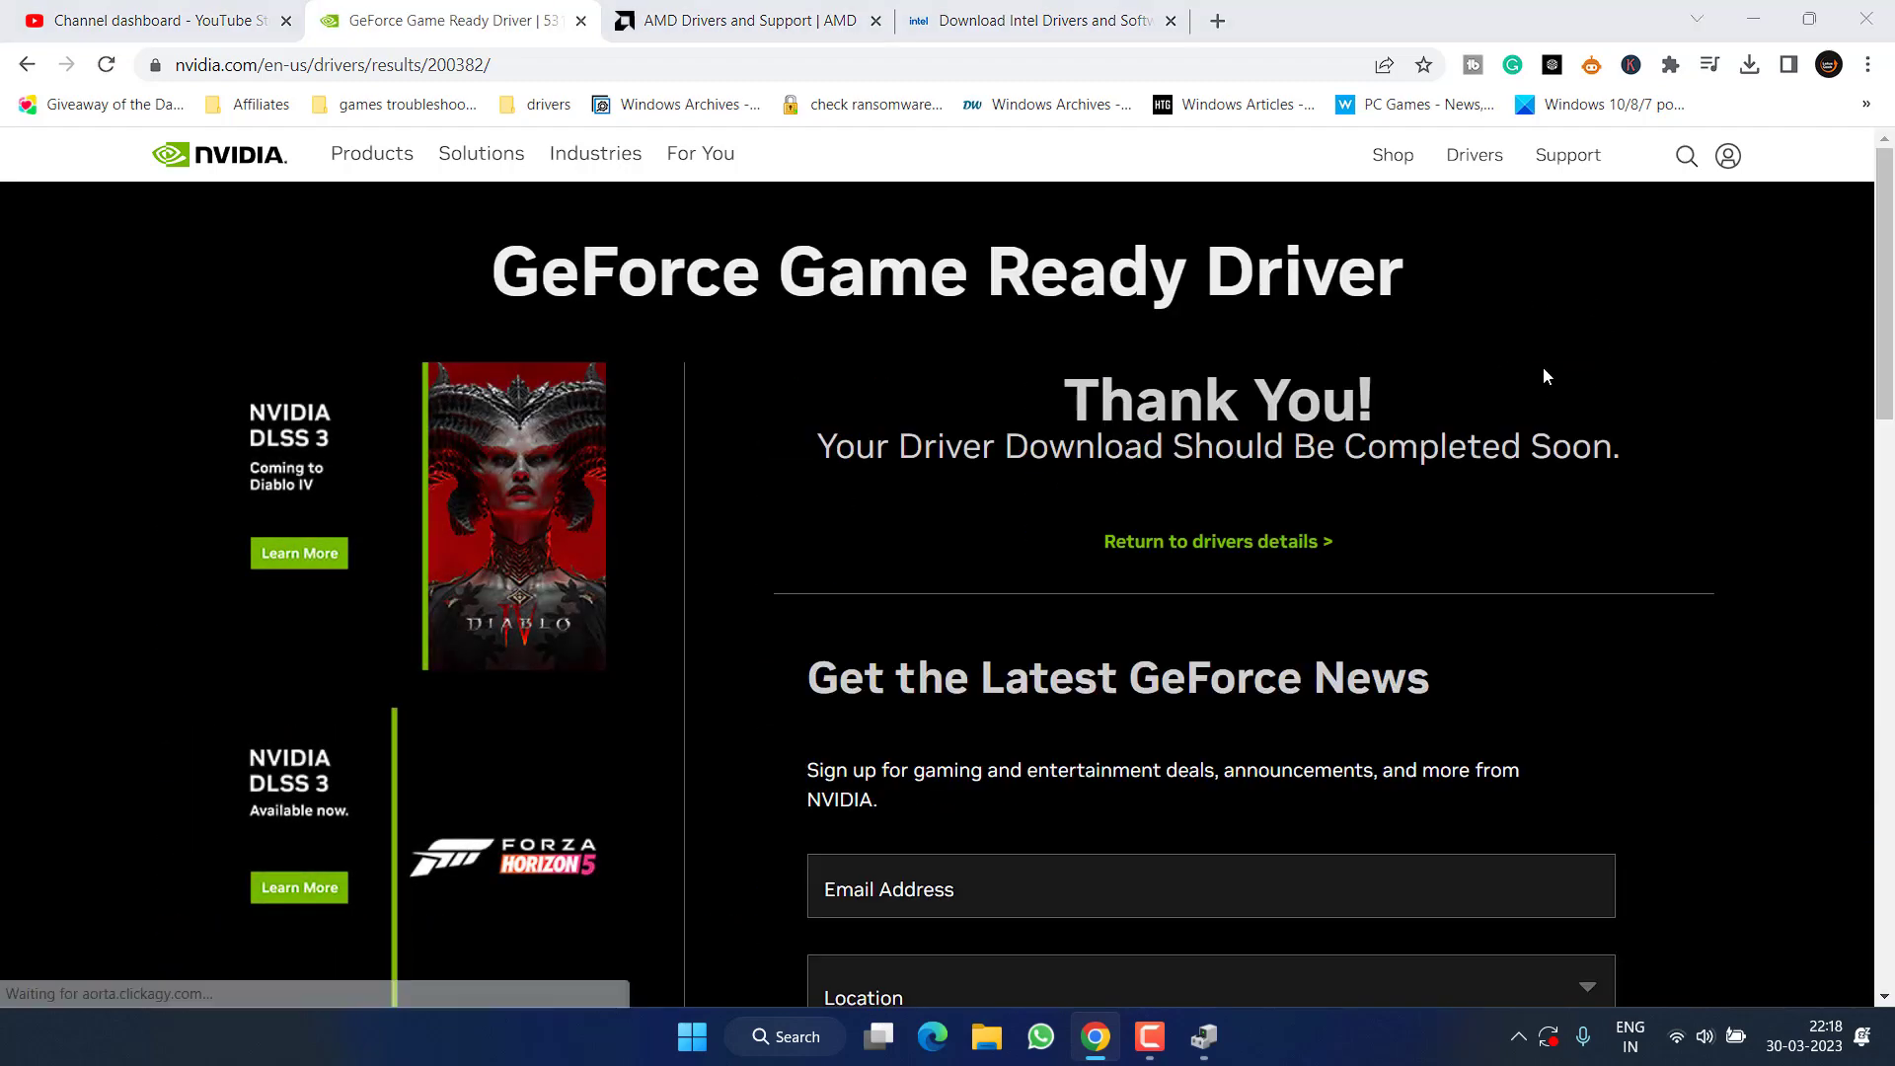
{"action": "left_click", "coordinate": [839, 551]}
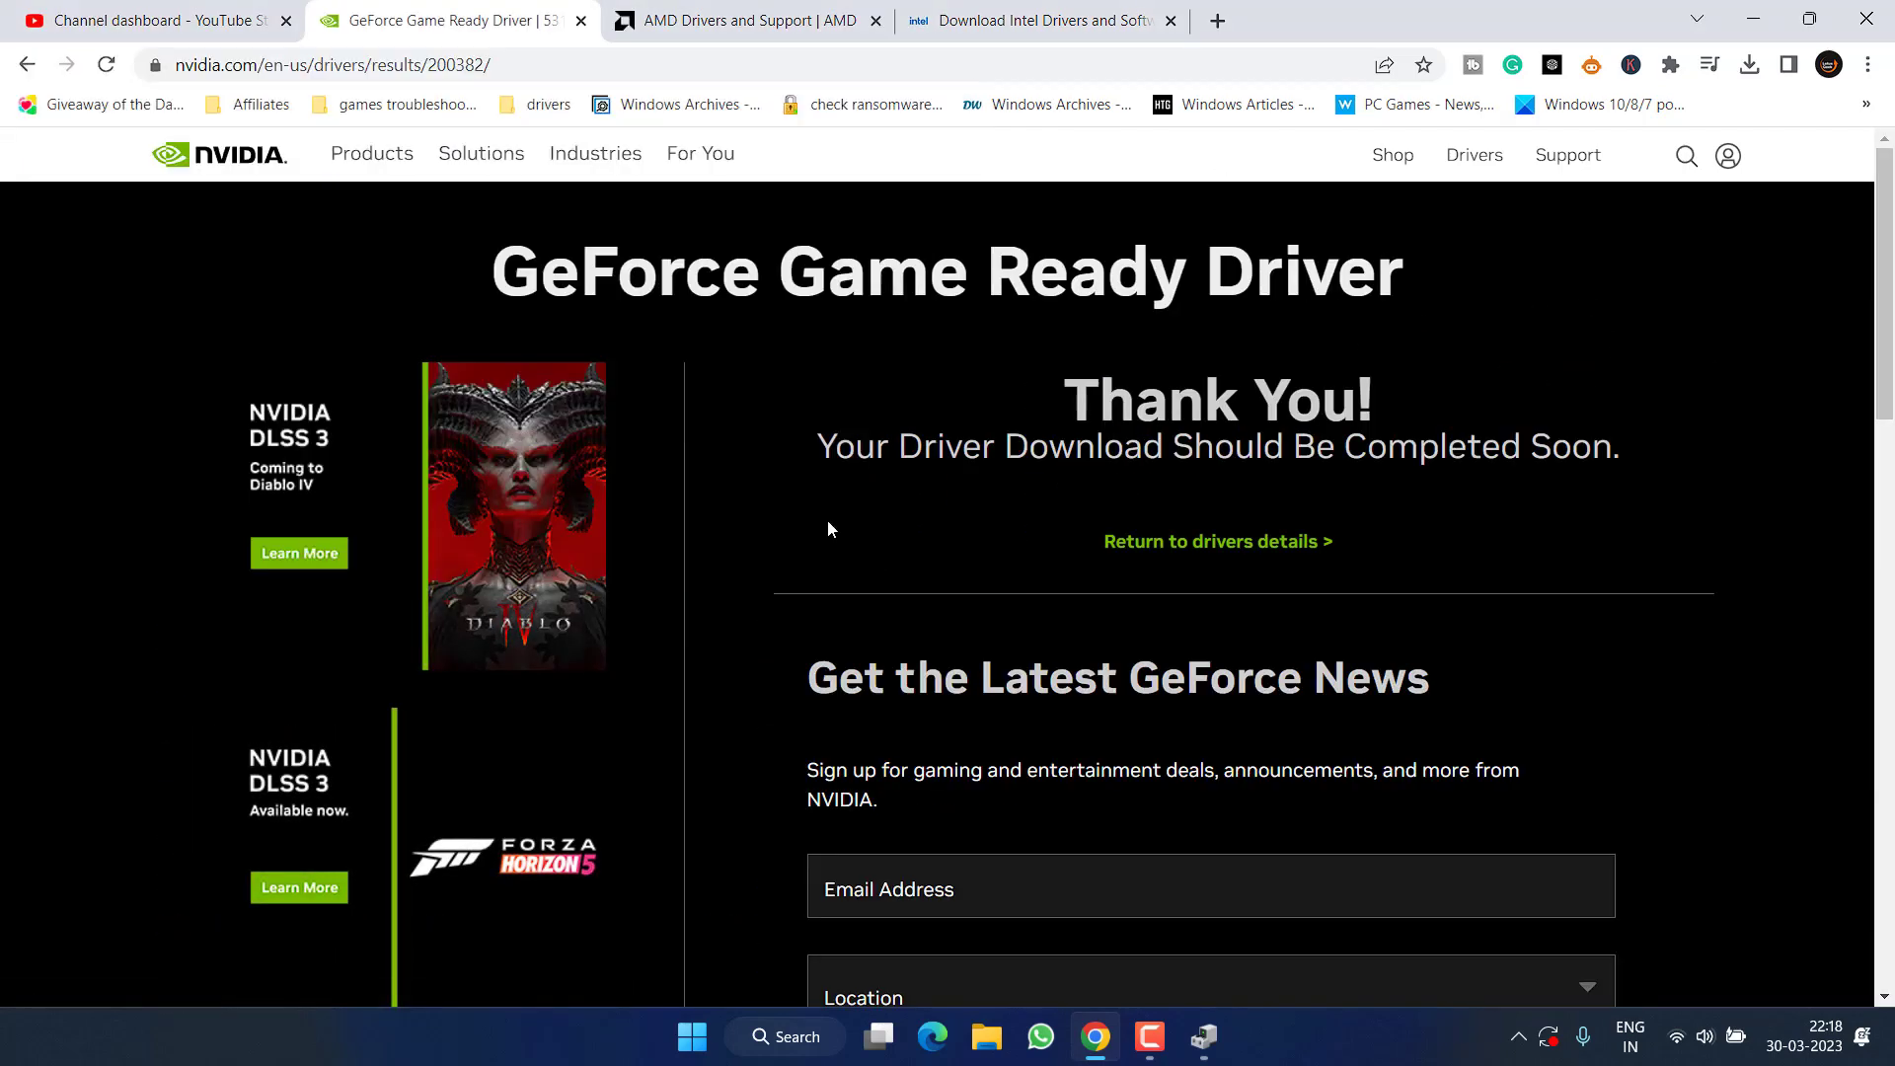
Submit AMD's product selection for Graphics, AMD Radeon RX 6000 Series, RX 6800 Series, AMD Radeon RX 6800
{"action": "left_click", "coordinate": [750, 20]}
{"action": "scroll", "coordinate": [651, 641], "scroll_direction": "down", "scroll_amount": 5}
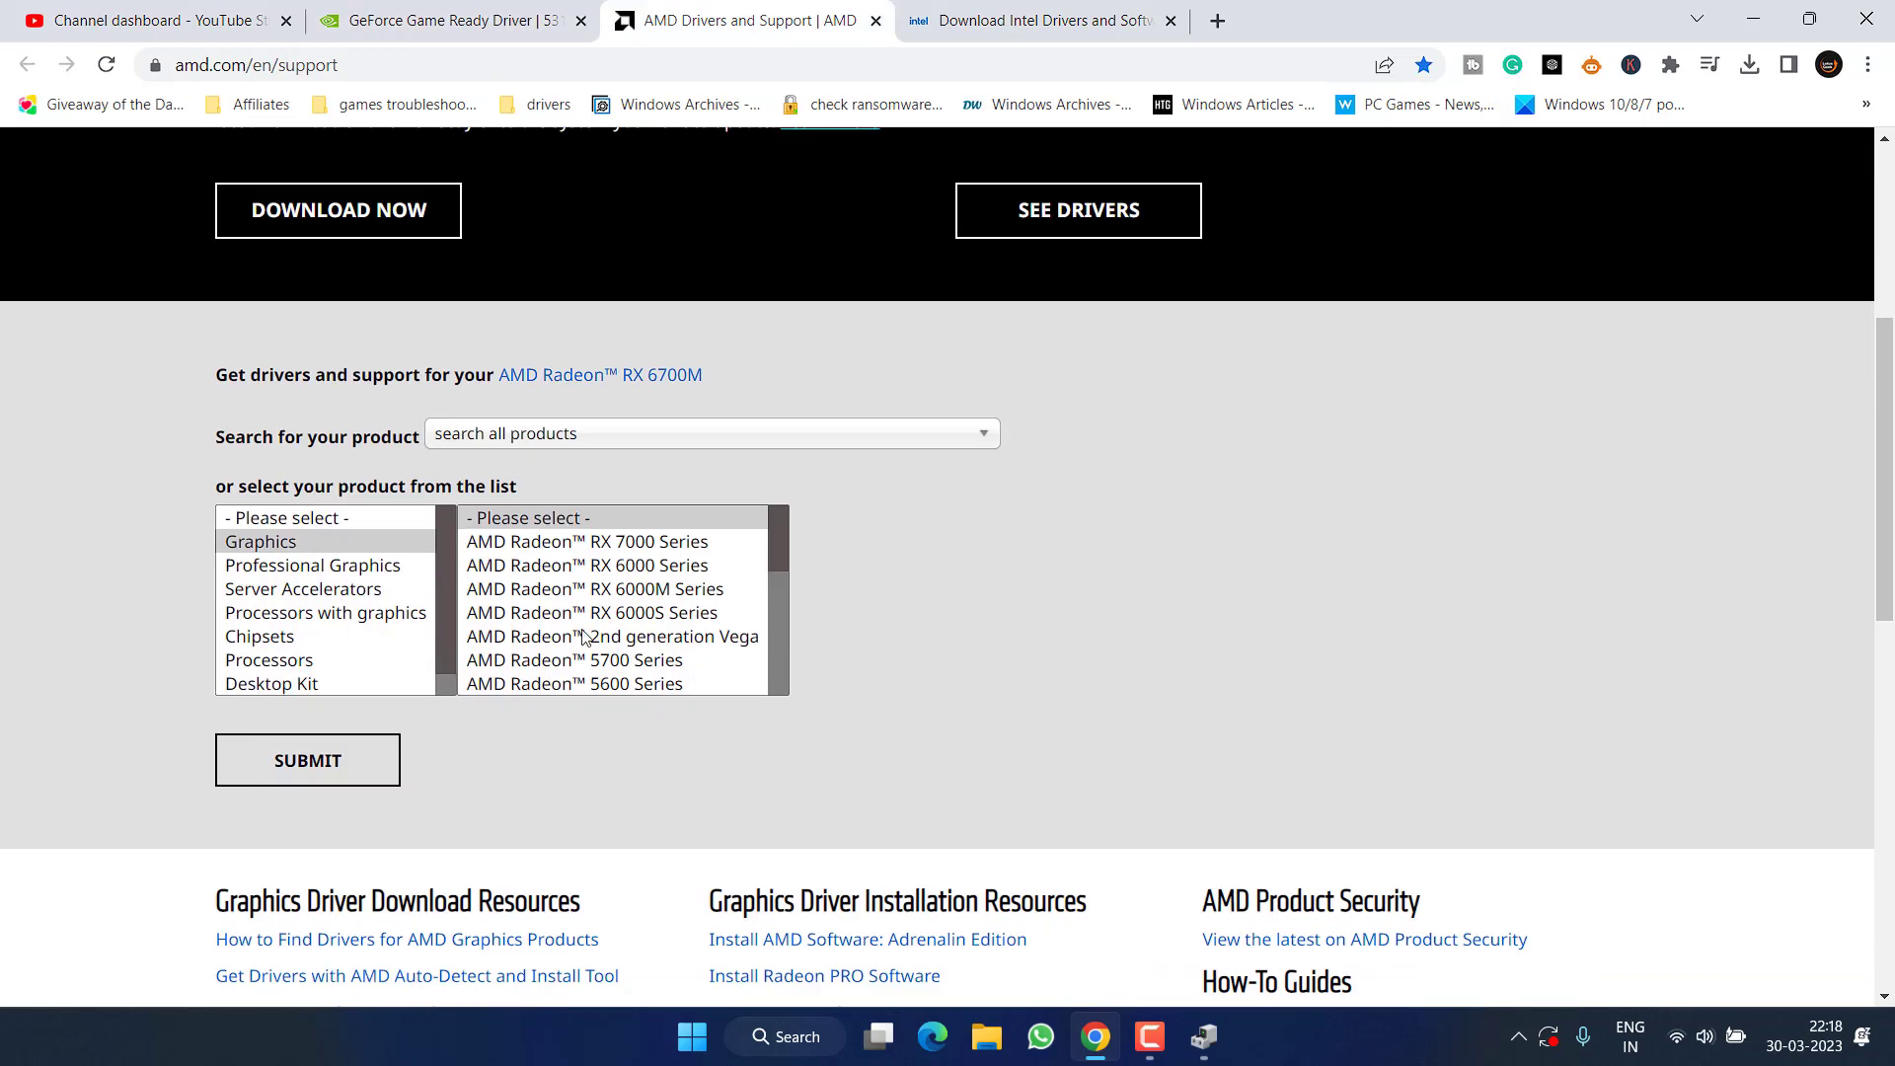
{"action": "left_click", "coordinate": [277, 541]}
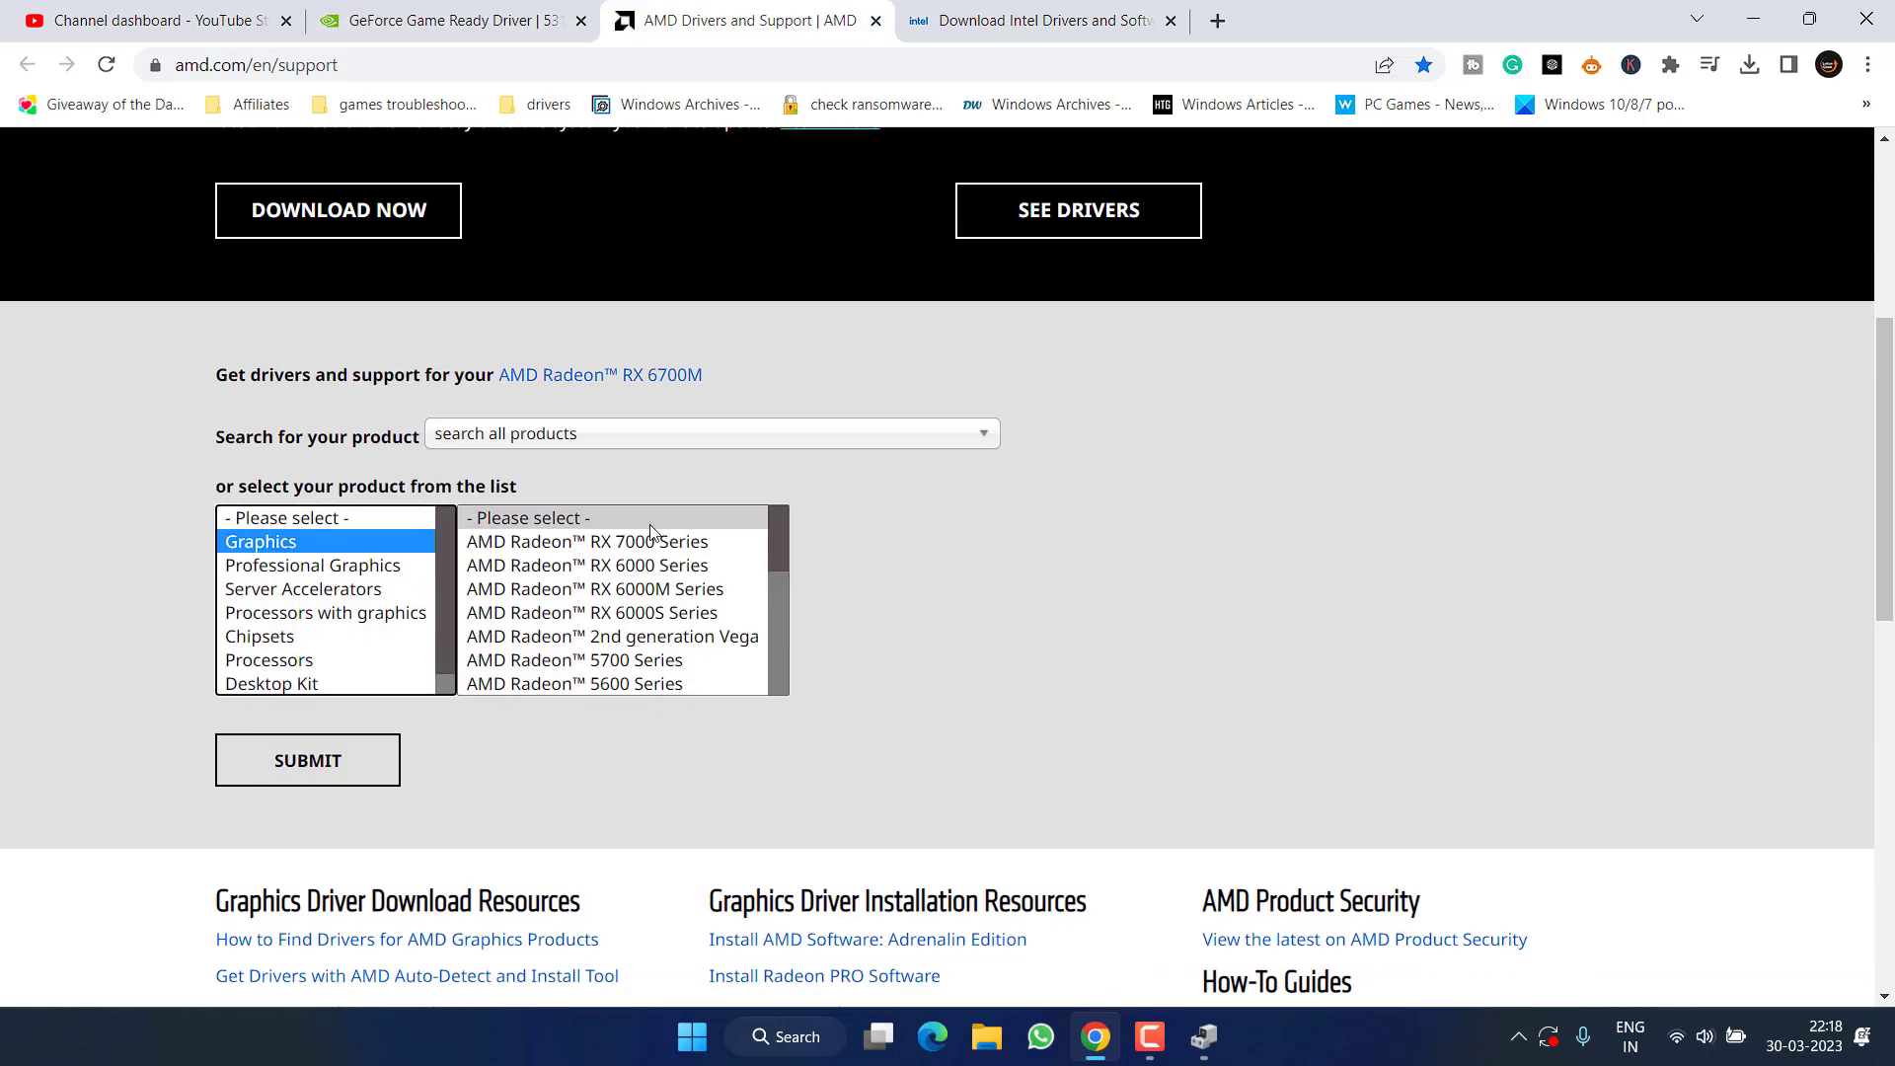
{"action": "left_click", "coordinate": [631, 567]}
{"action": "left_click", "coordinate": [892, 565]}
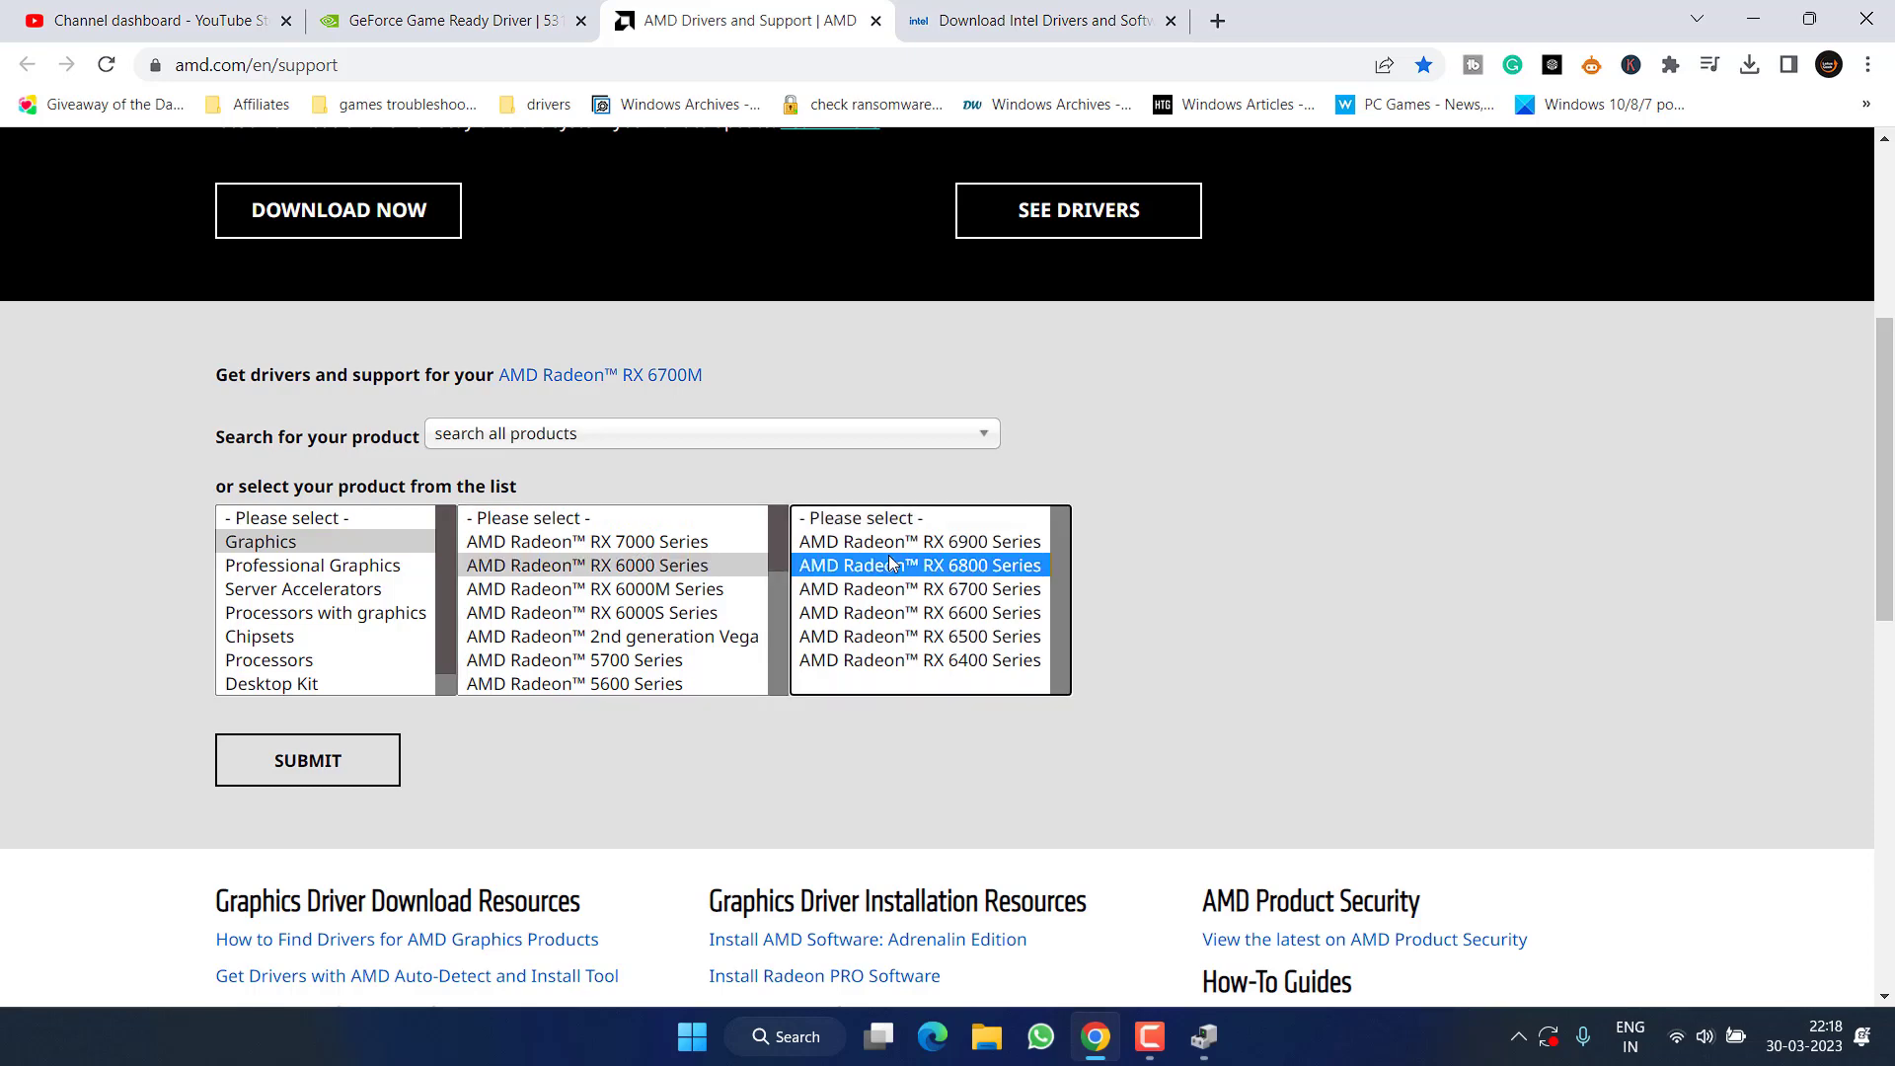
{"action": "left_click", "coordinate": [1164, 564]}
{"action": "left_click", "coordinate": [329, 771]}
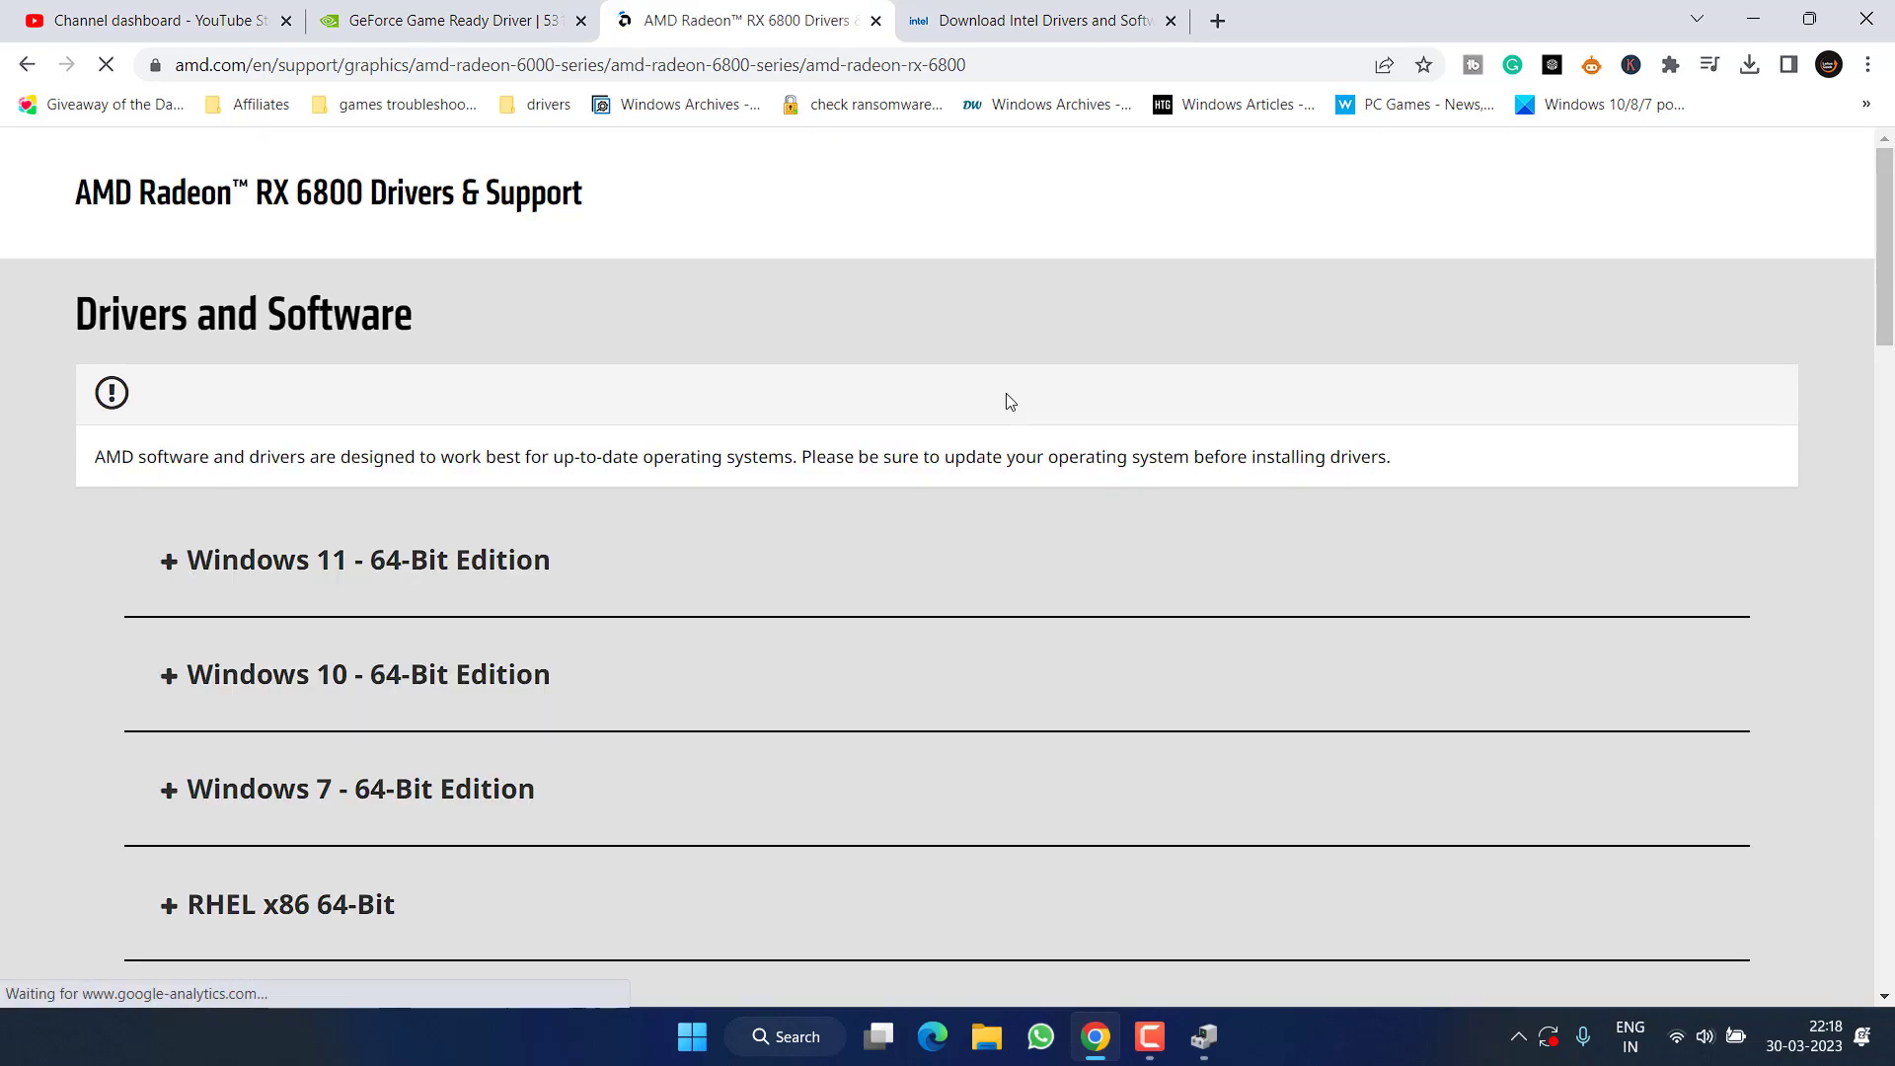
Start downloading AMD Software: Adrenalin Edition 23.3.2 for Windows 11 64-Bit Edition
{"action": "scroll", "coordinate": [829, 541], "scroll_direction": "down", "scroll_amount": 4}
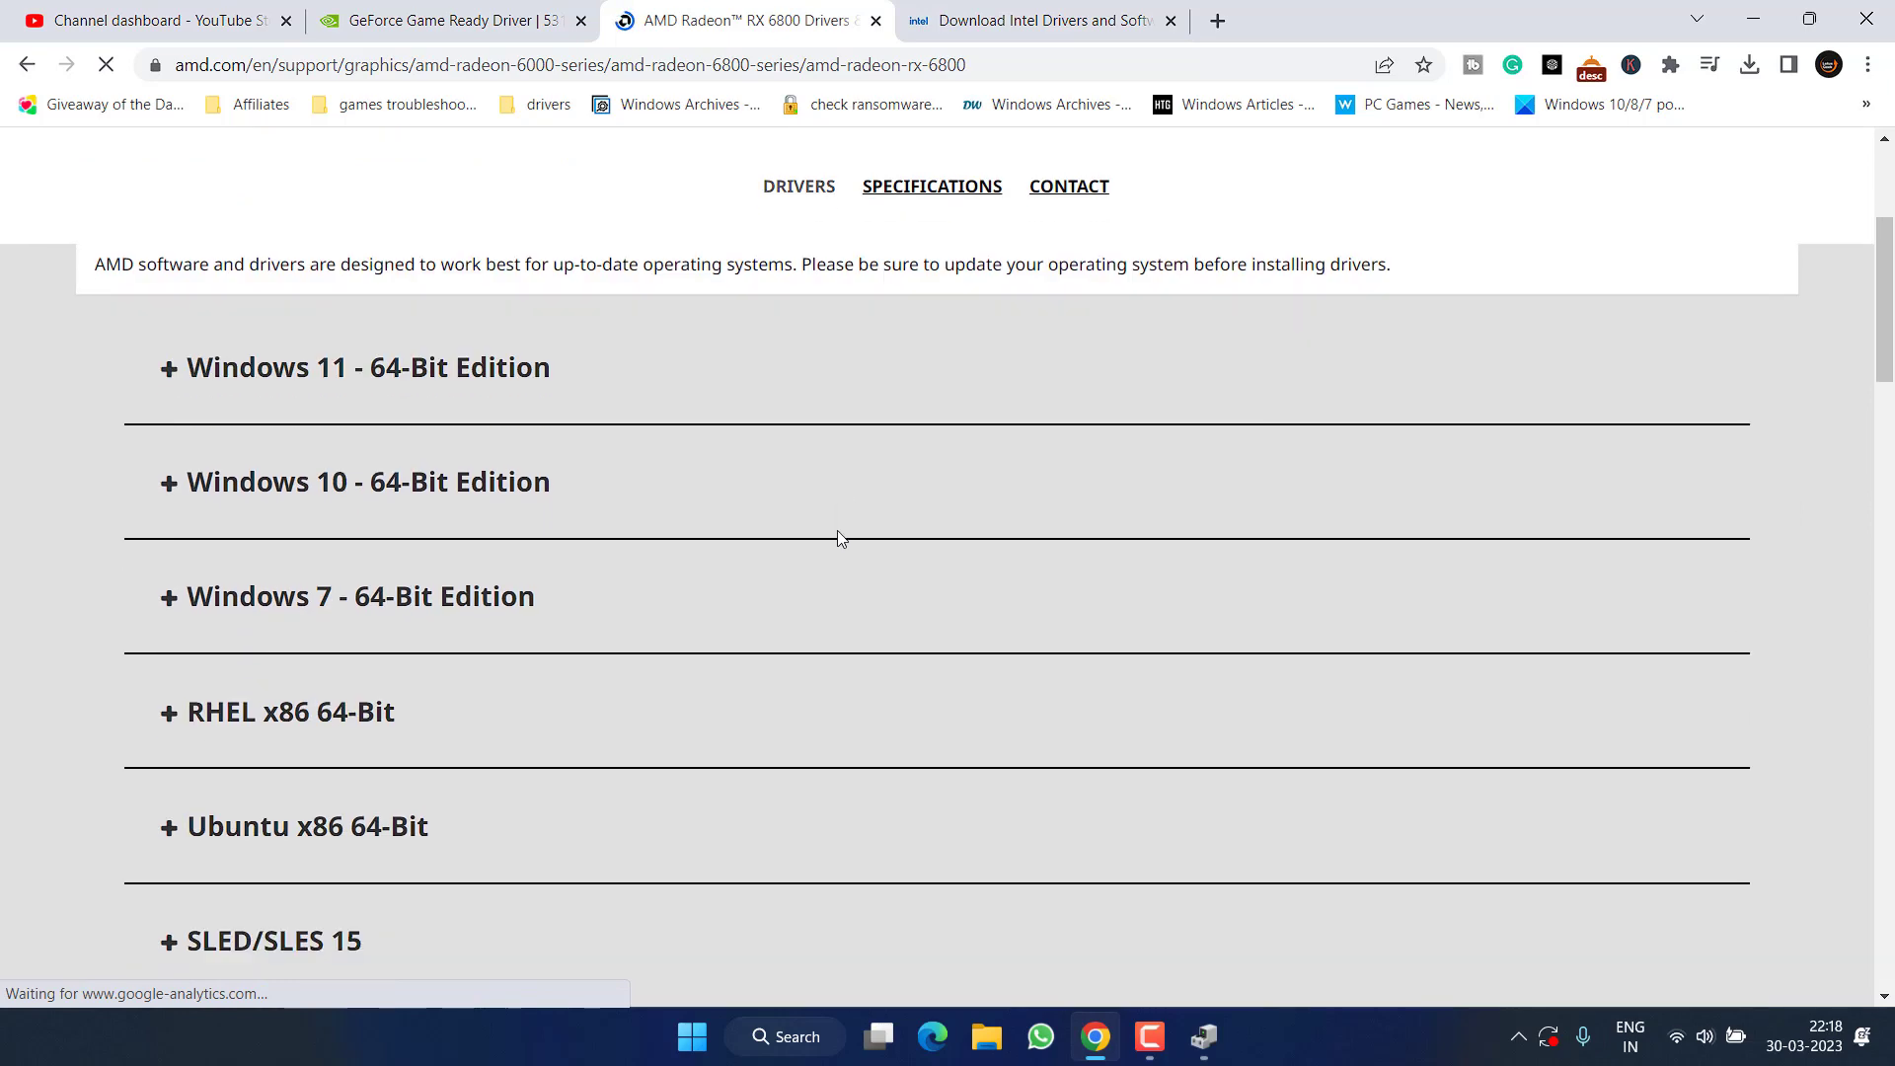
{"action": "left_click", "coordinate": [191, 373]}
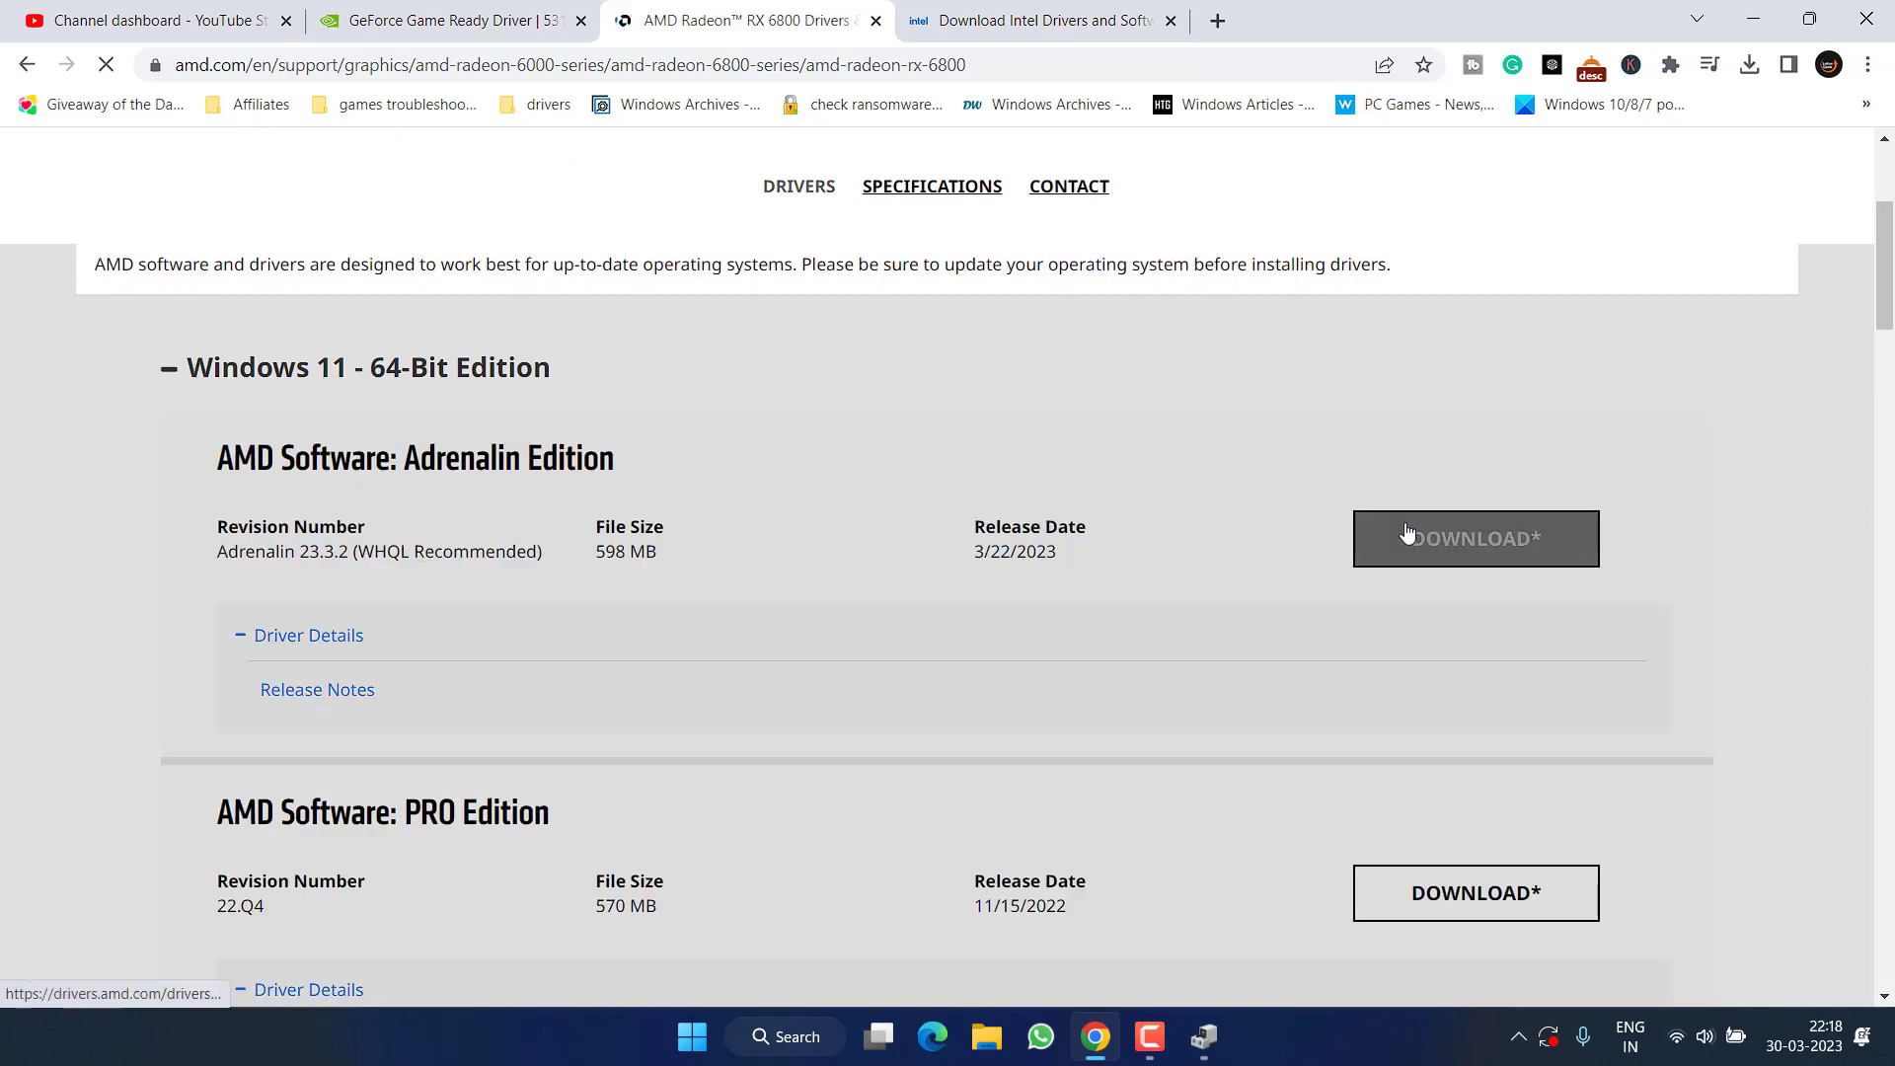
{"action": "left_click", "coordinate": [1484, 559]}
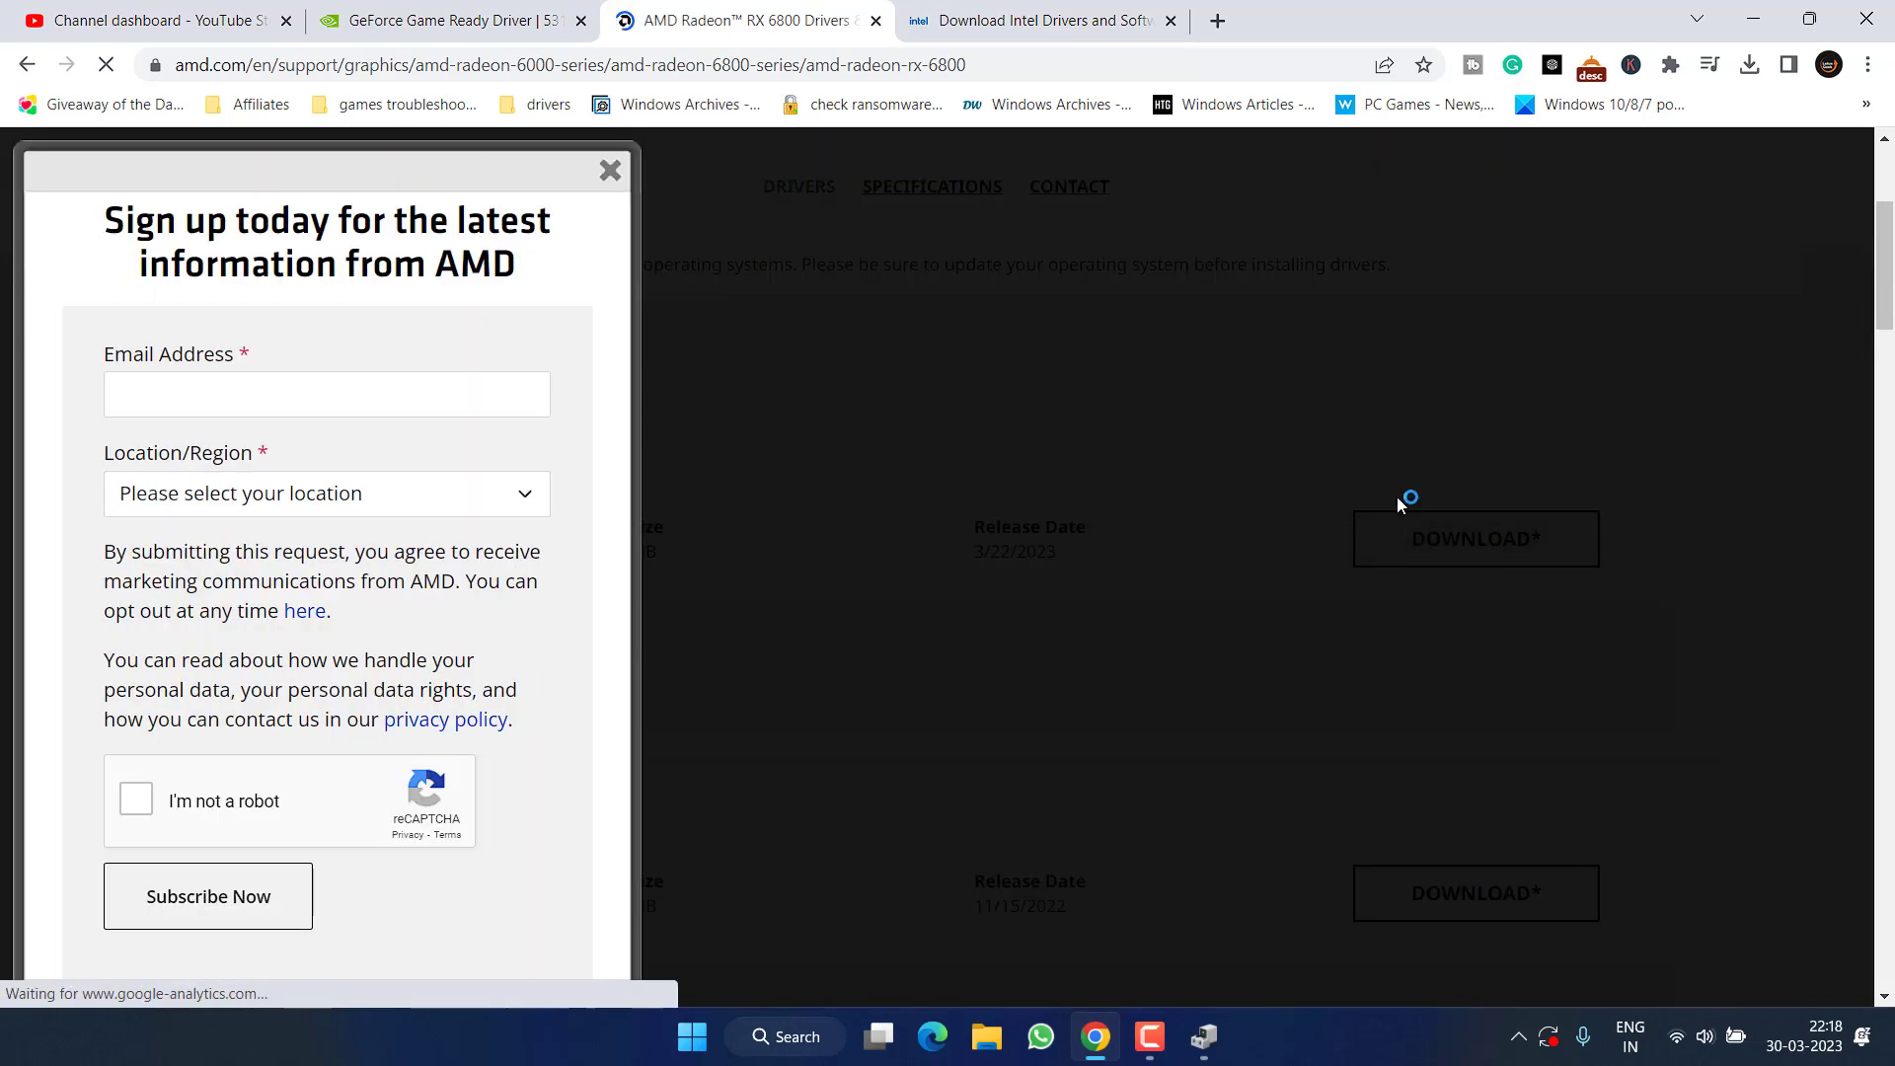
{"action": "left_click", "coordinate": [849, 551]}
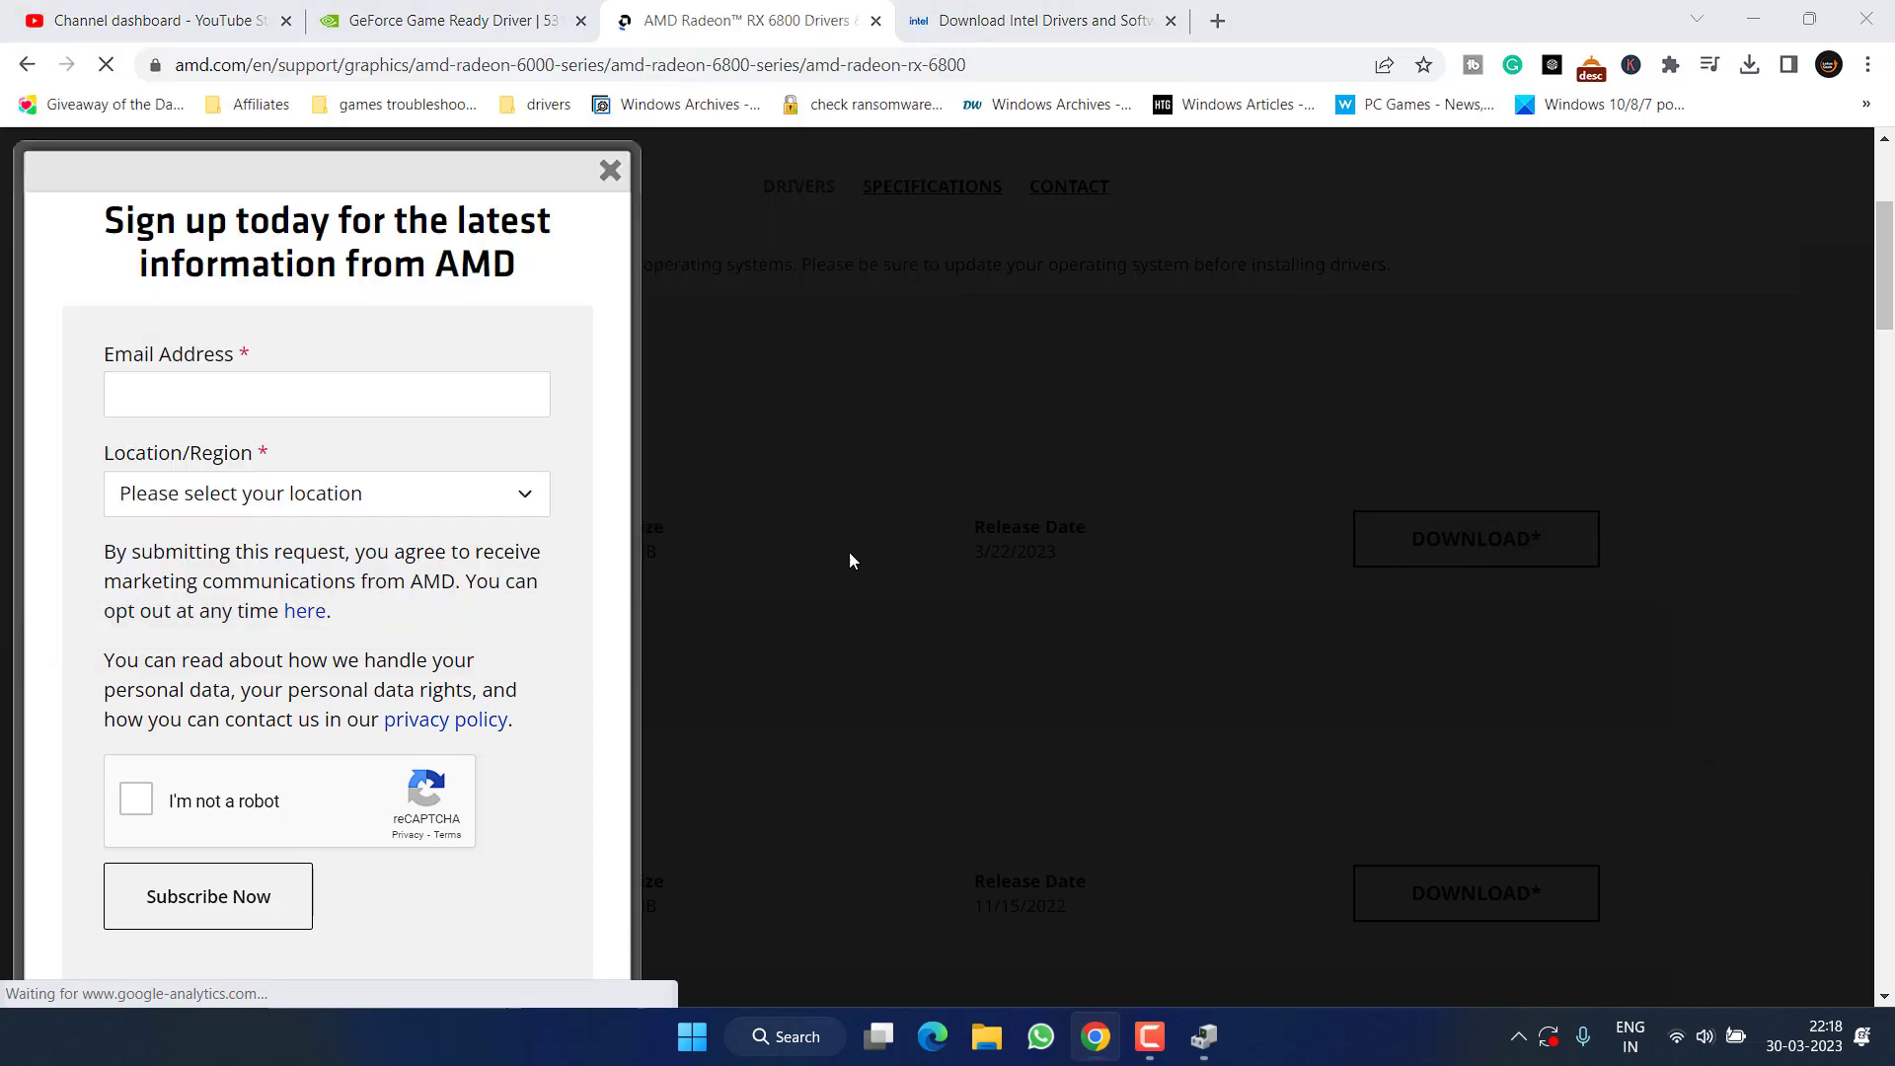
Filter Intel's graphics driver downloads to the Intel HD Graphics Family and minimize the browser
{"action": "left_click", "coordinate": [1036, 20]}
{"action": "scroll", "coordinate": [411, 427], "scroll_direction": "down", "scroll_amount": 5}
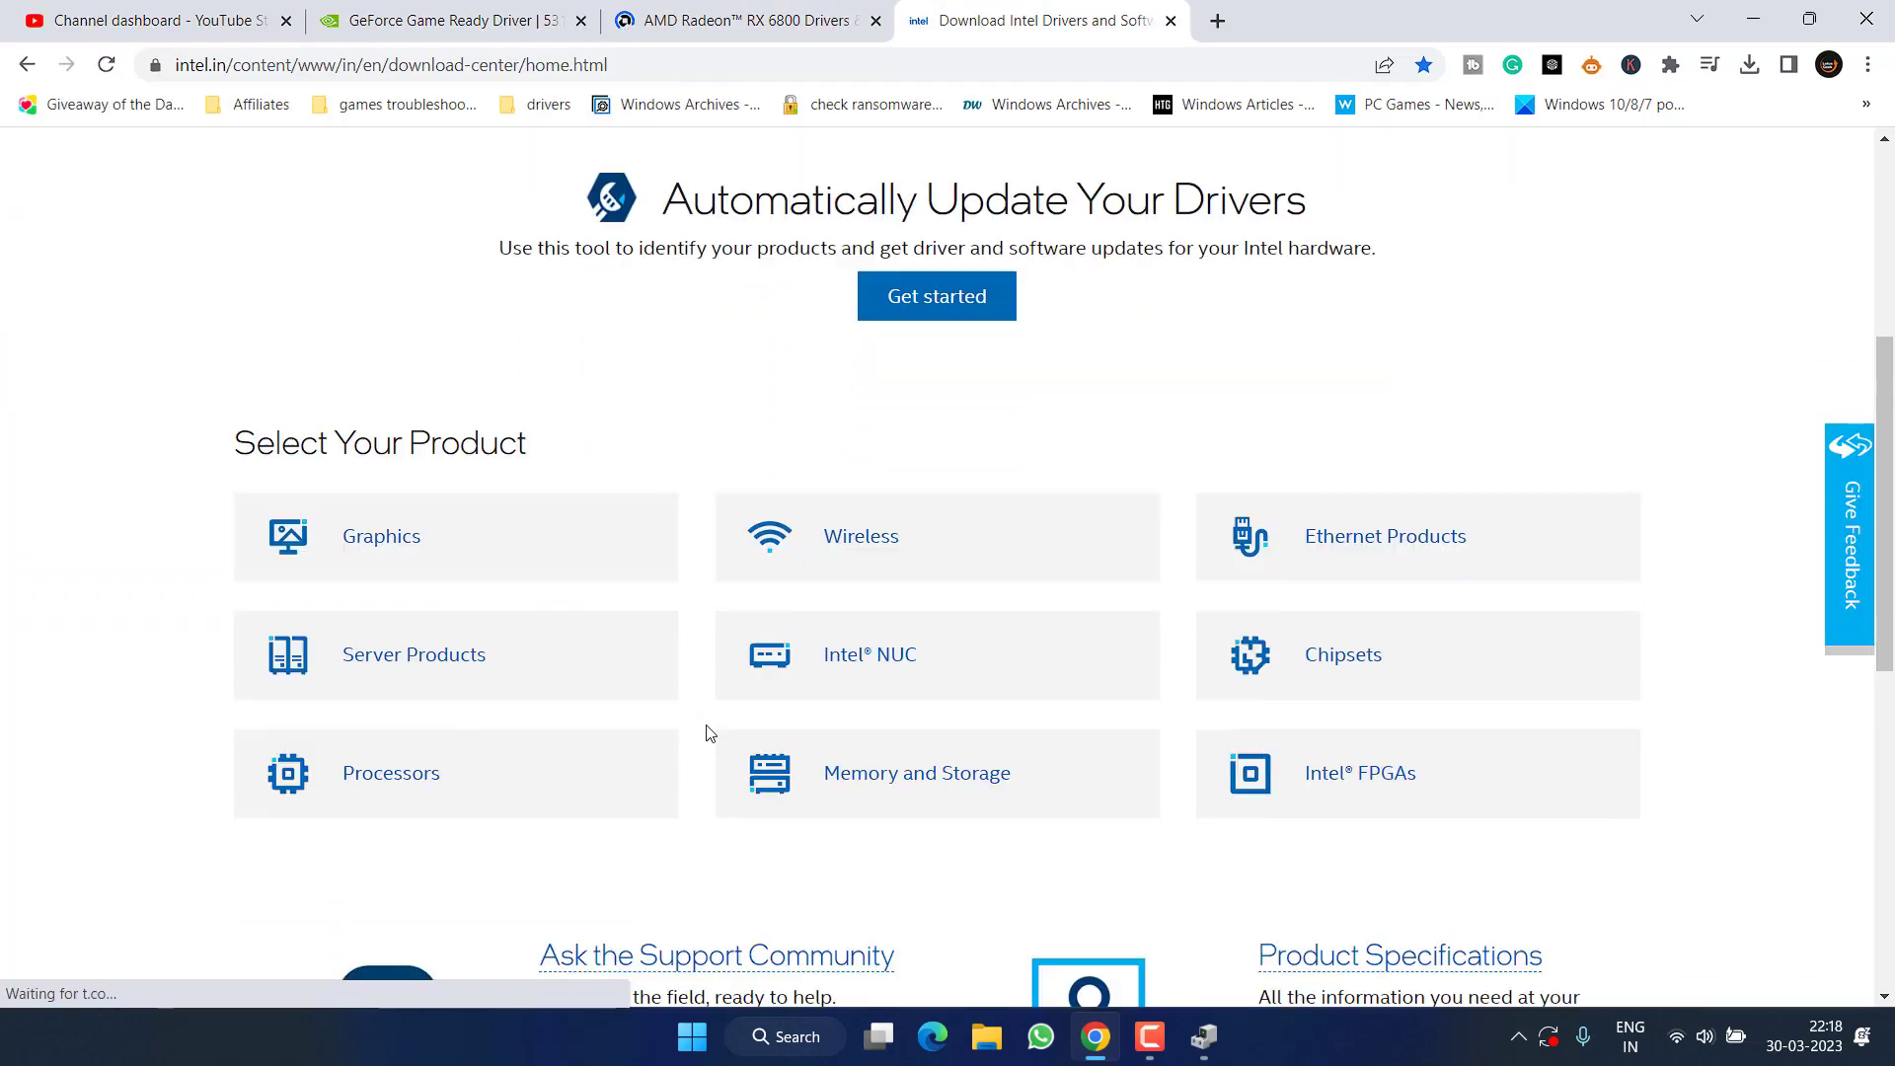
{"action": "left_click", "coordinate": [378, 421]}
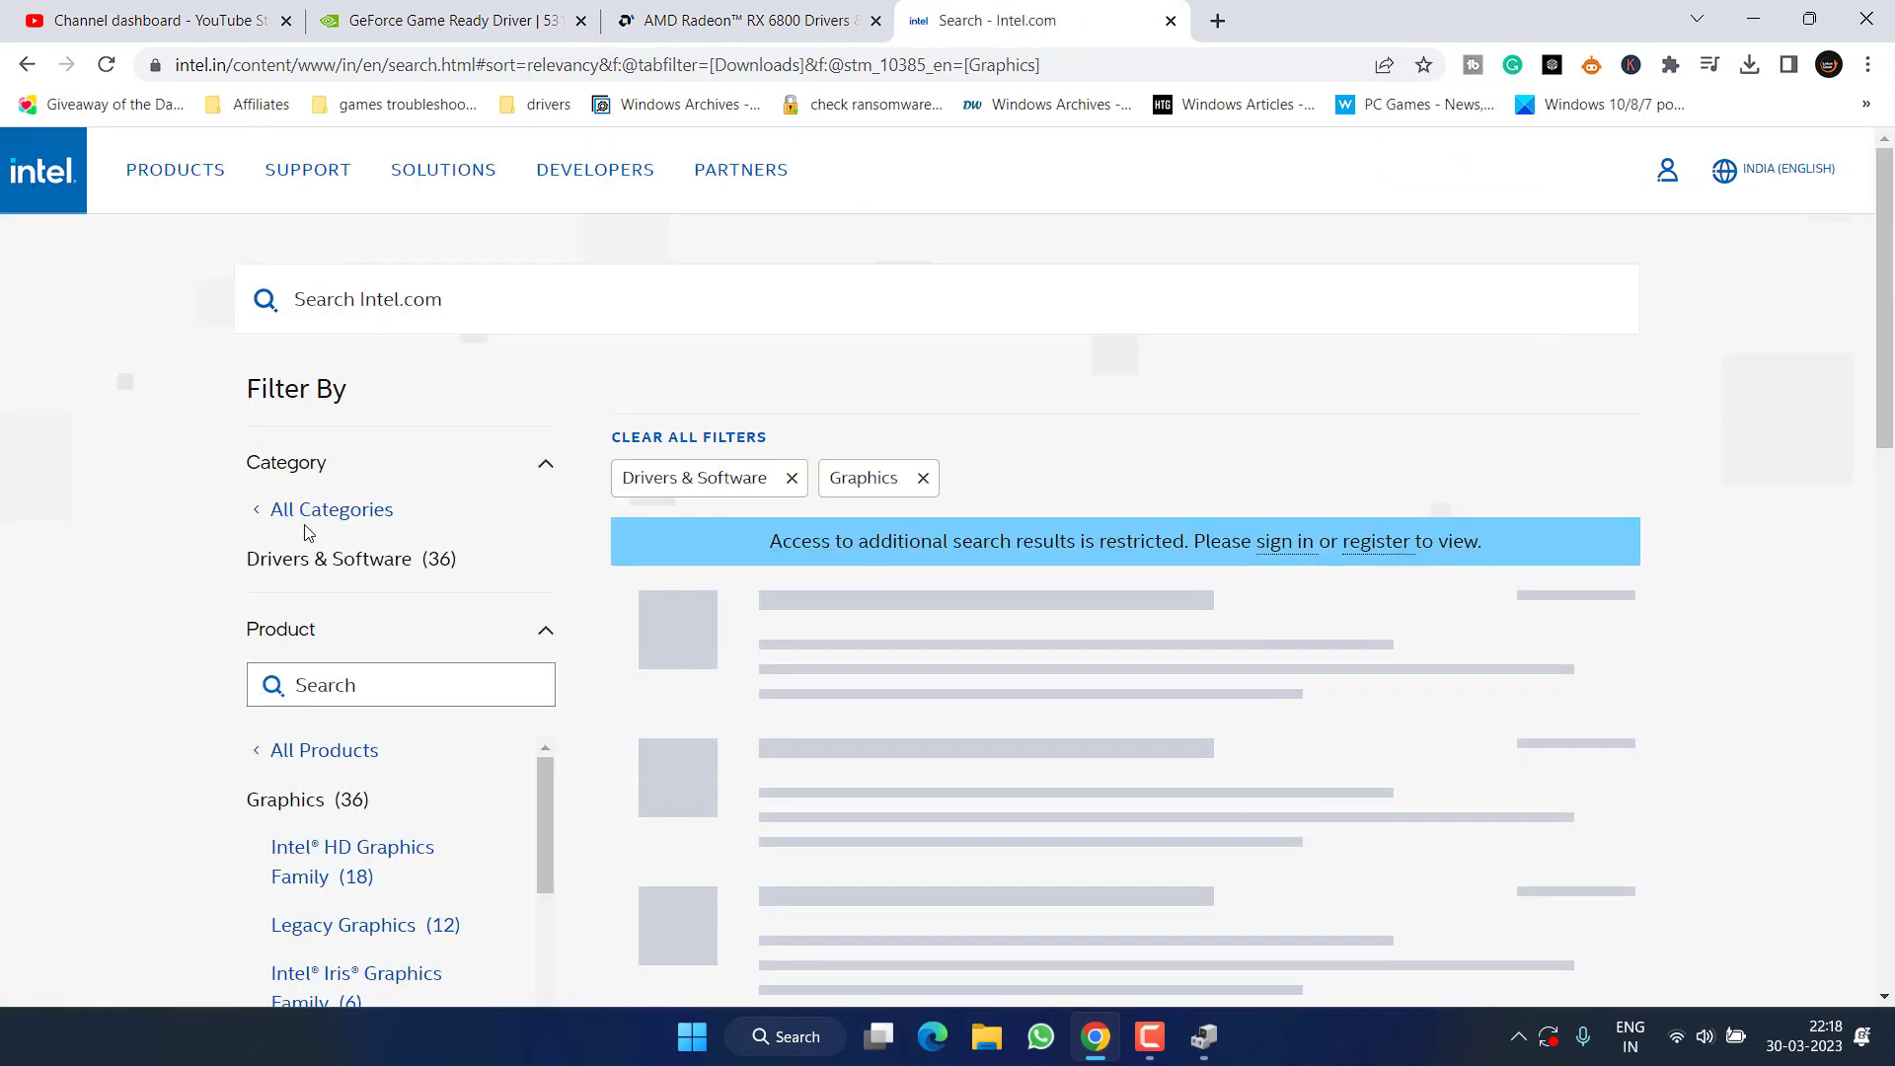
{"action": "scroll", "coordinate": [304, 533], "scroll_direction": "down", "scroll_amount": 4}
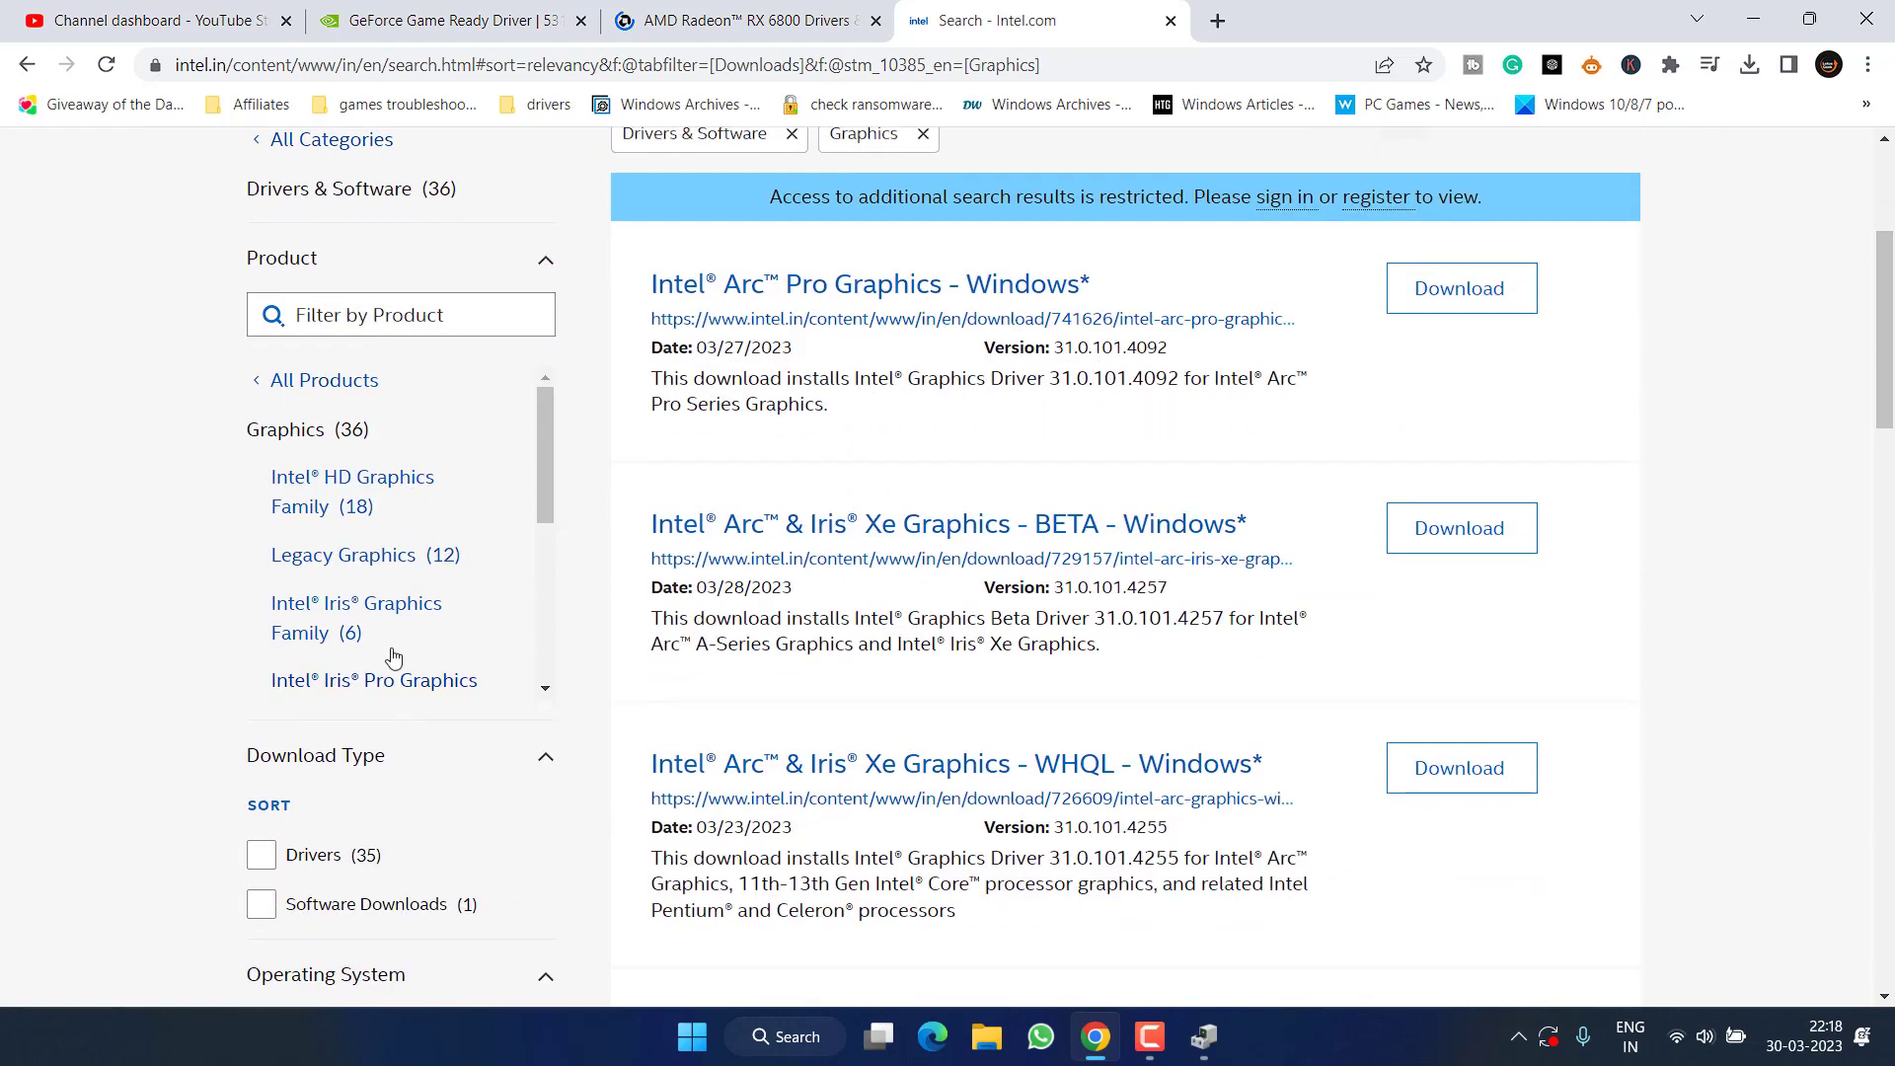
{"action": "left_click", "coordinate": [326, 503]}
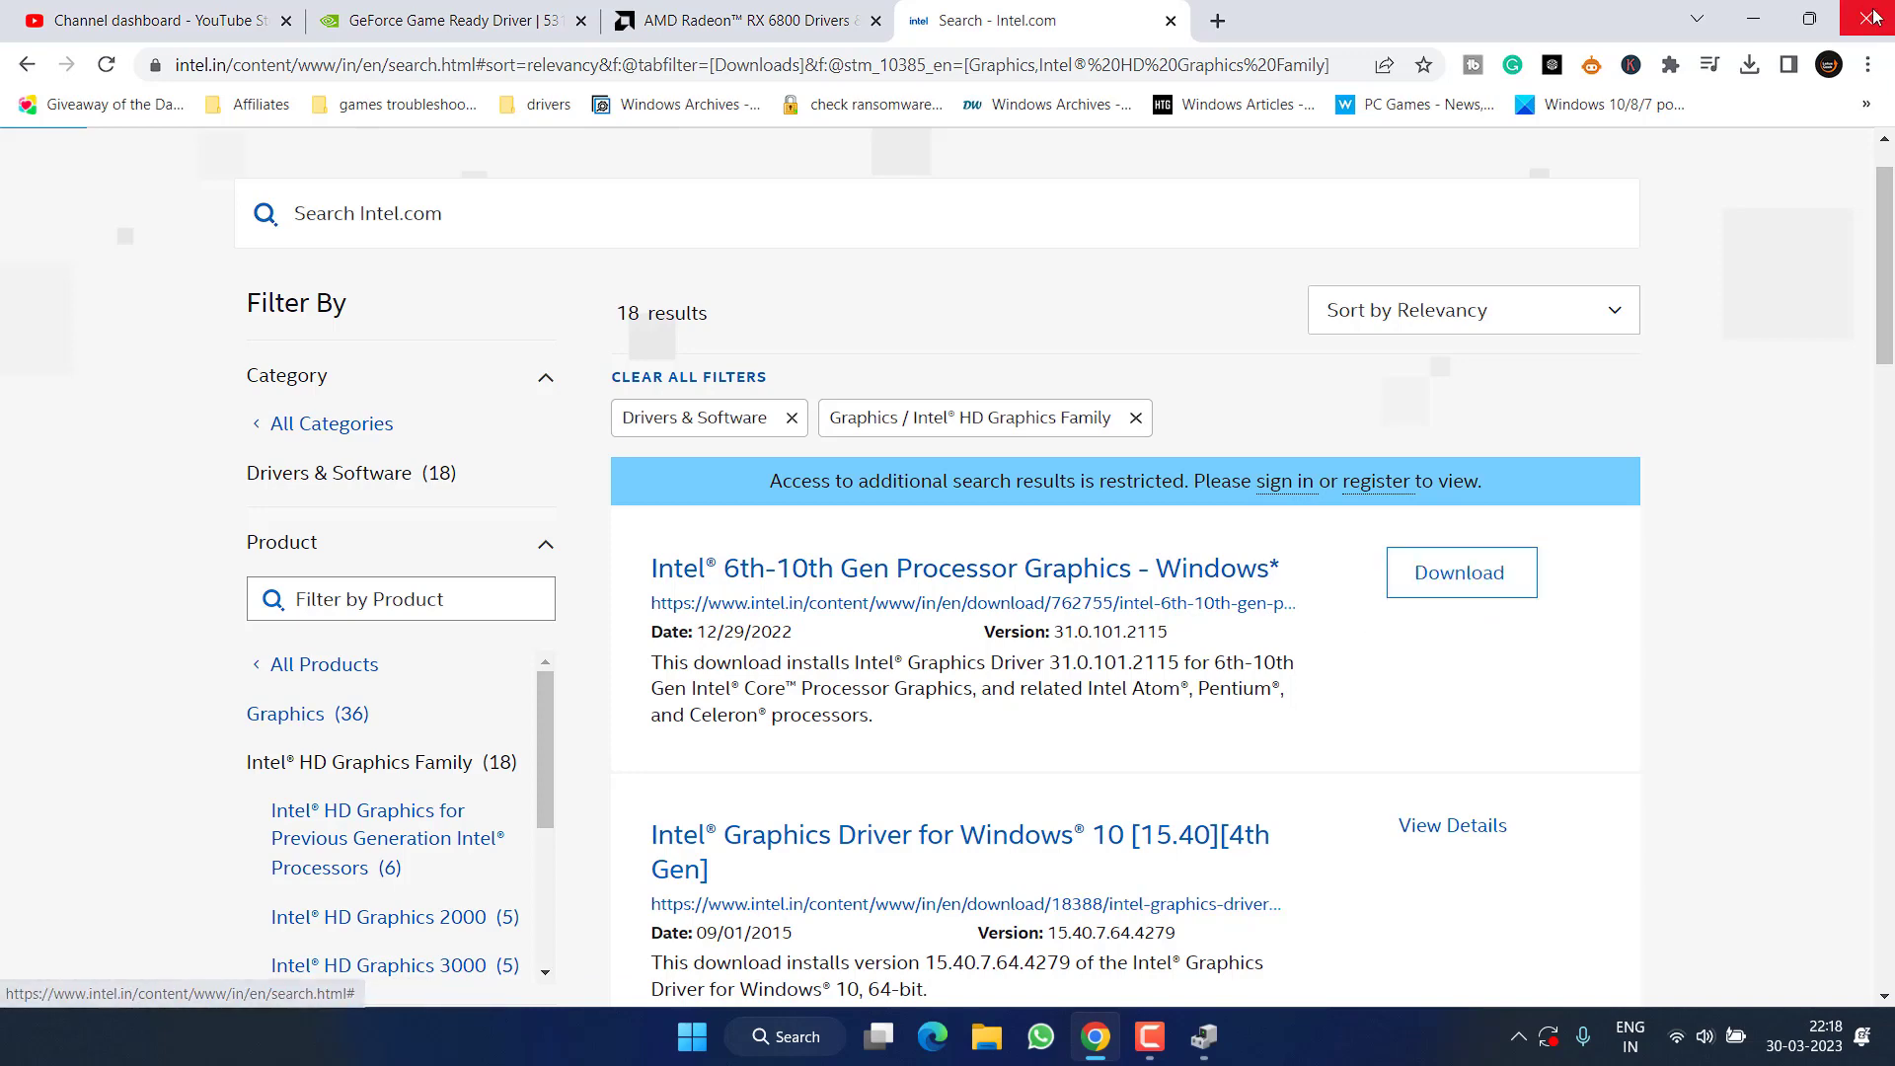
{"action": "left_click", "coordinate": [1756, 27]}
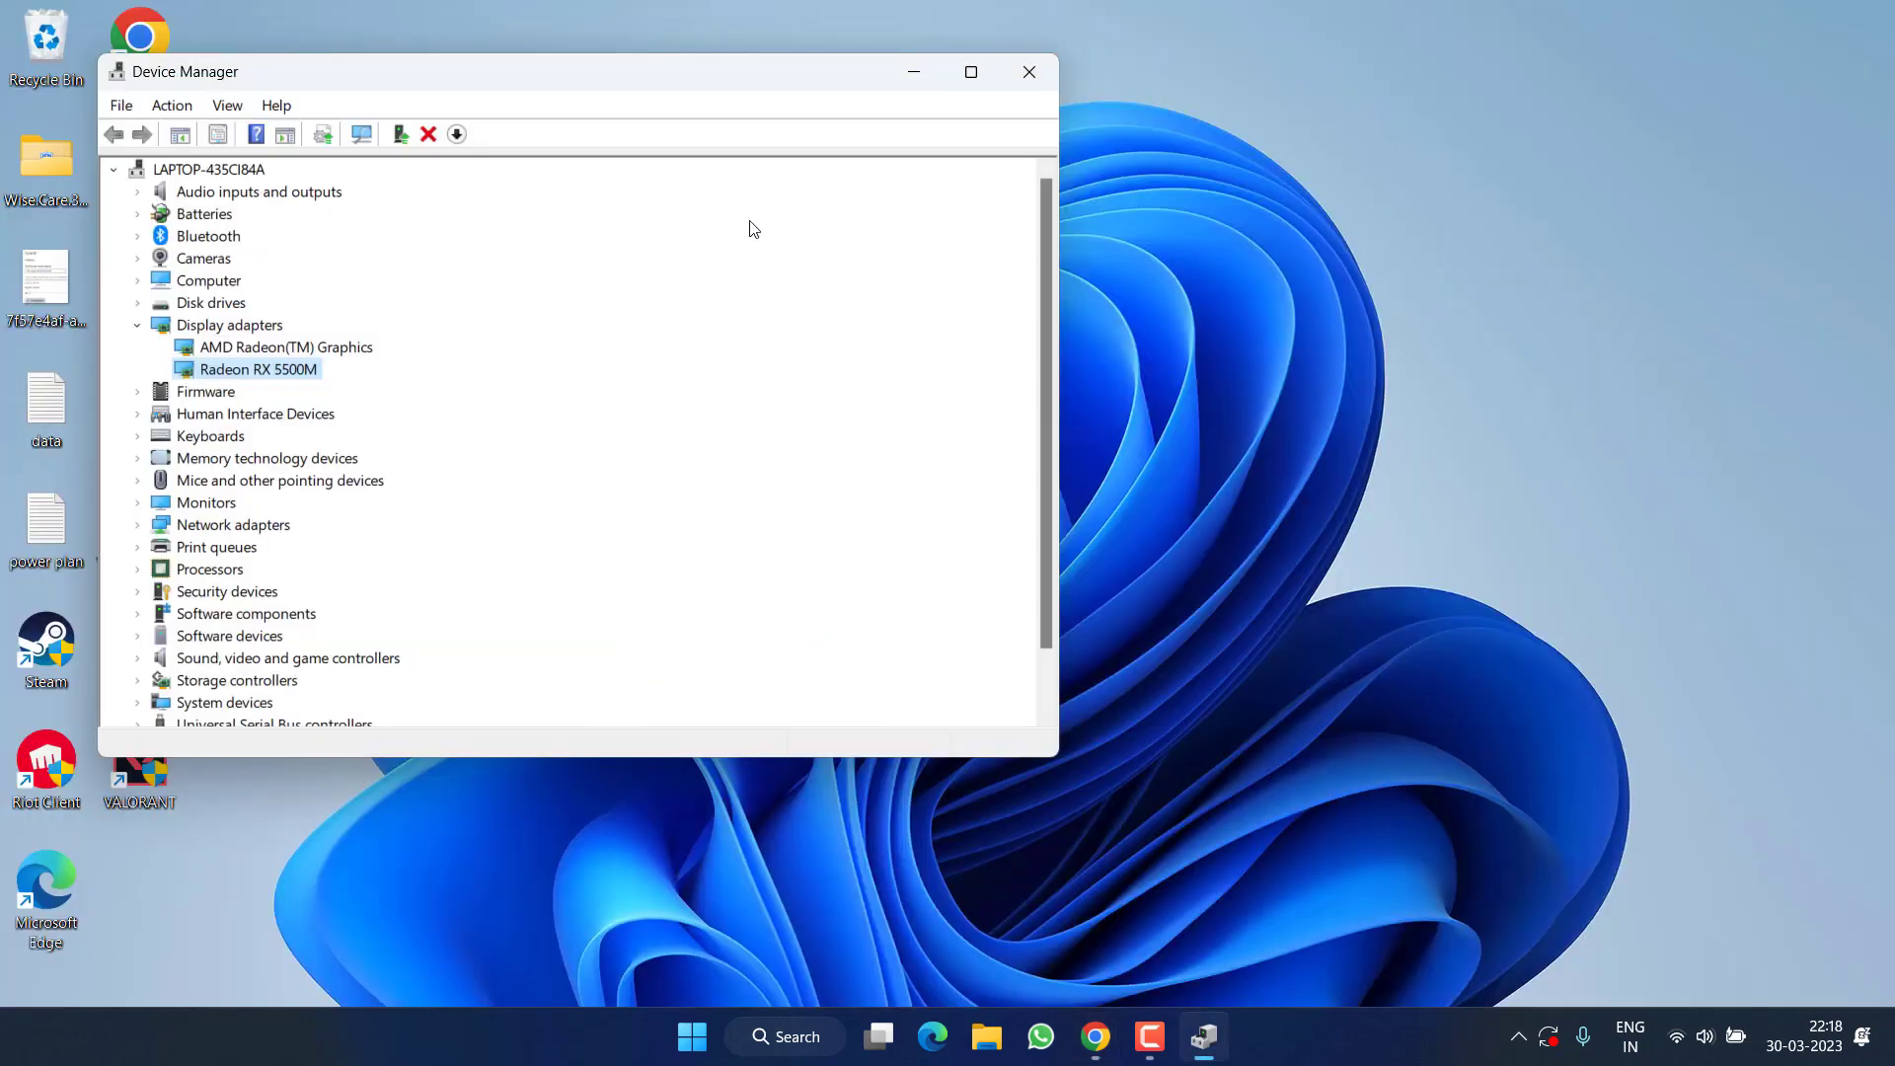
Close Device Manager, search Windows for "advanced system" and open the advanced system settings
{"action": "left_click", "coordinate": [1027, 87]}
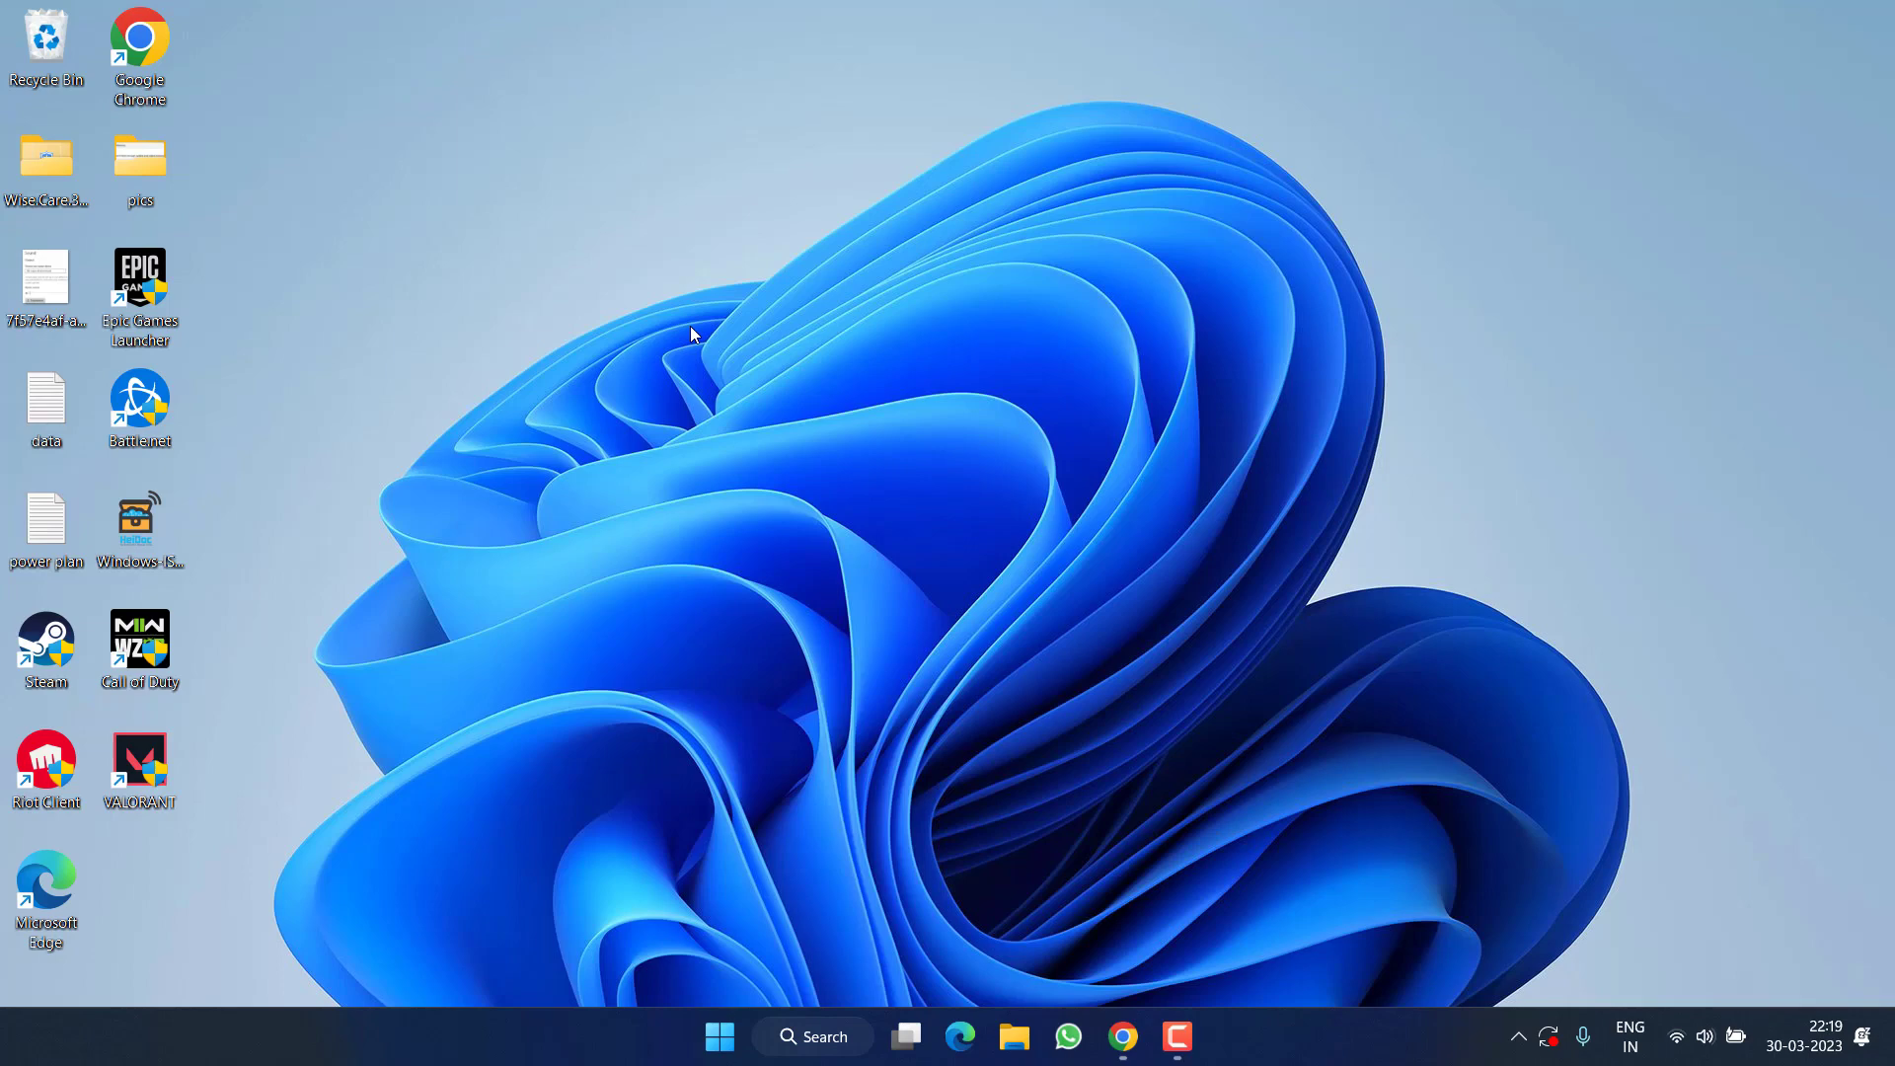
{"action": "key", "text": "super"}
{"action": "type", "text": "advanc"}
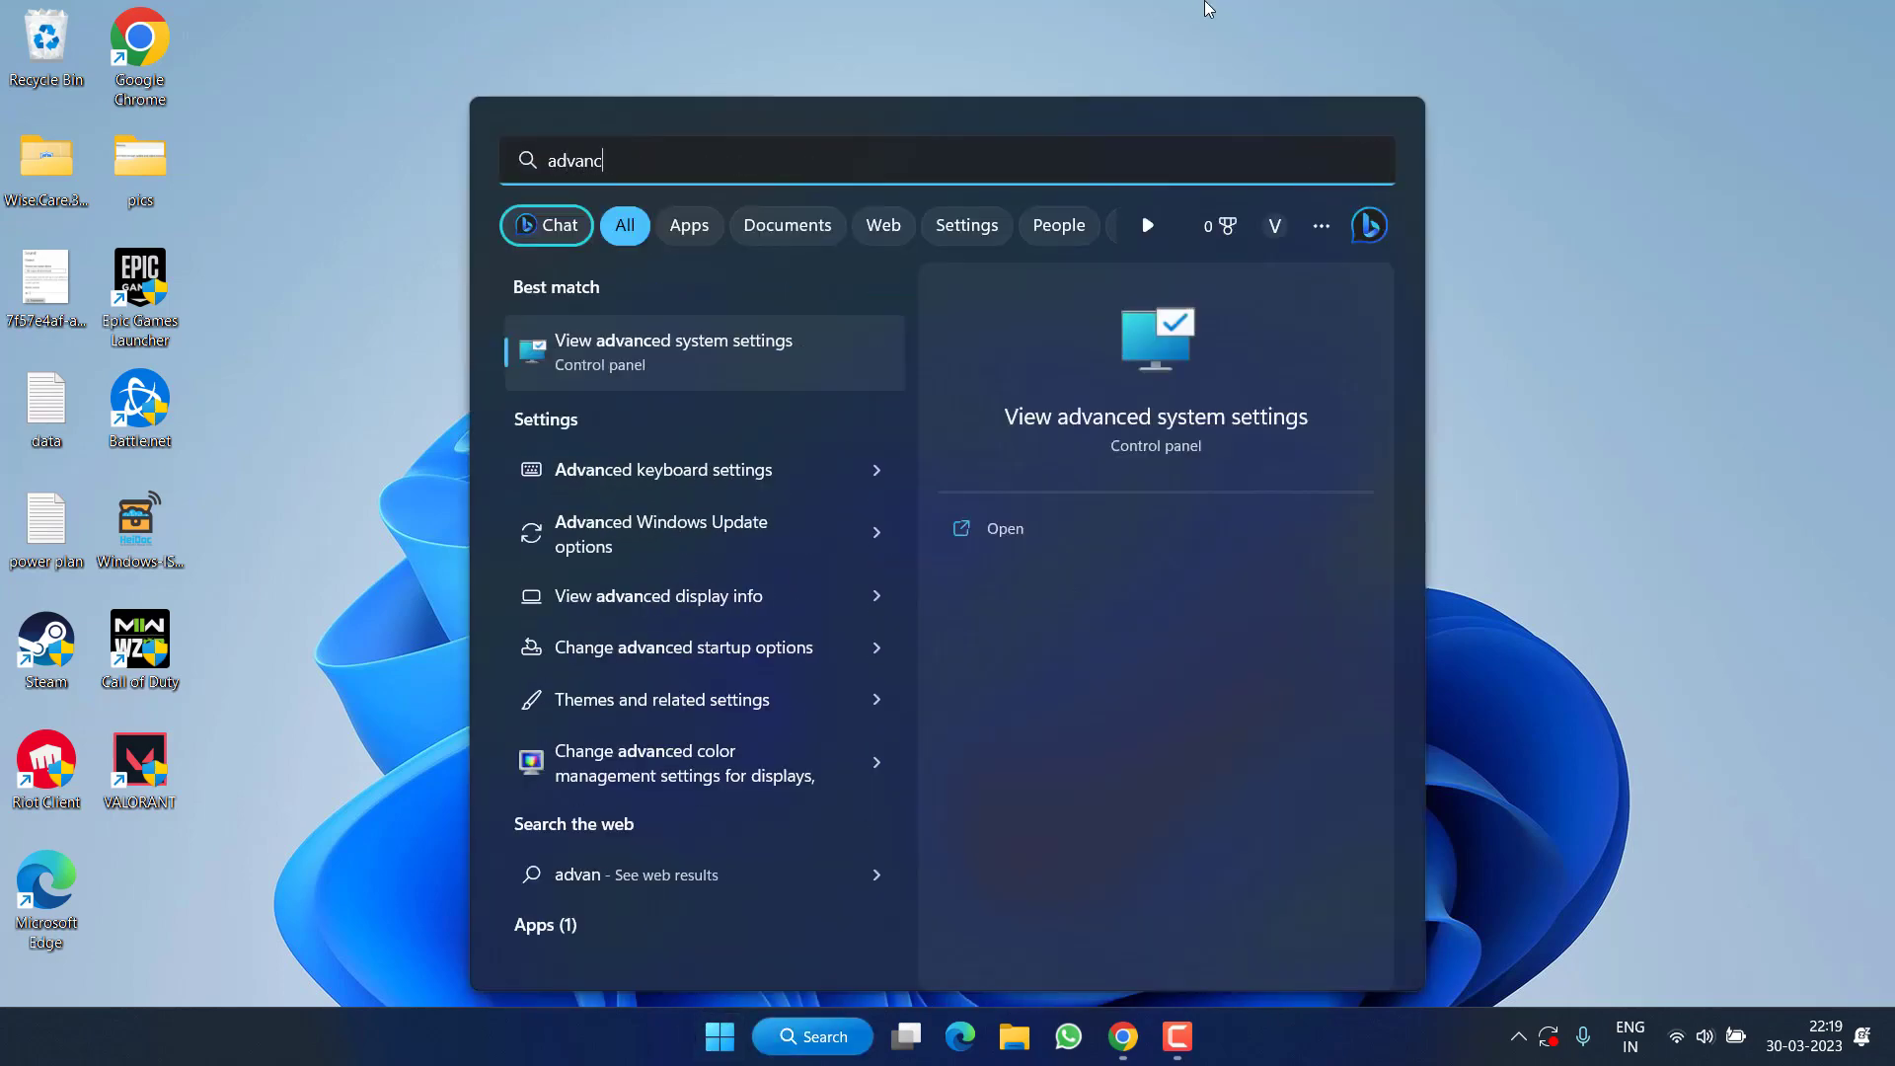
{"action": "type", "text": "ed system"}
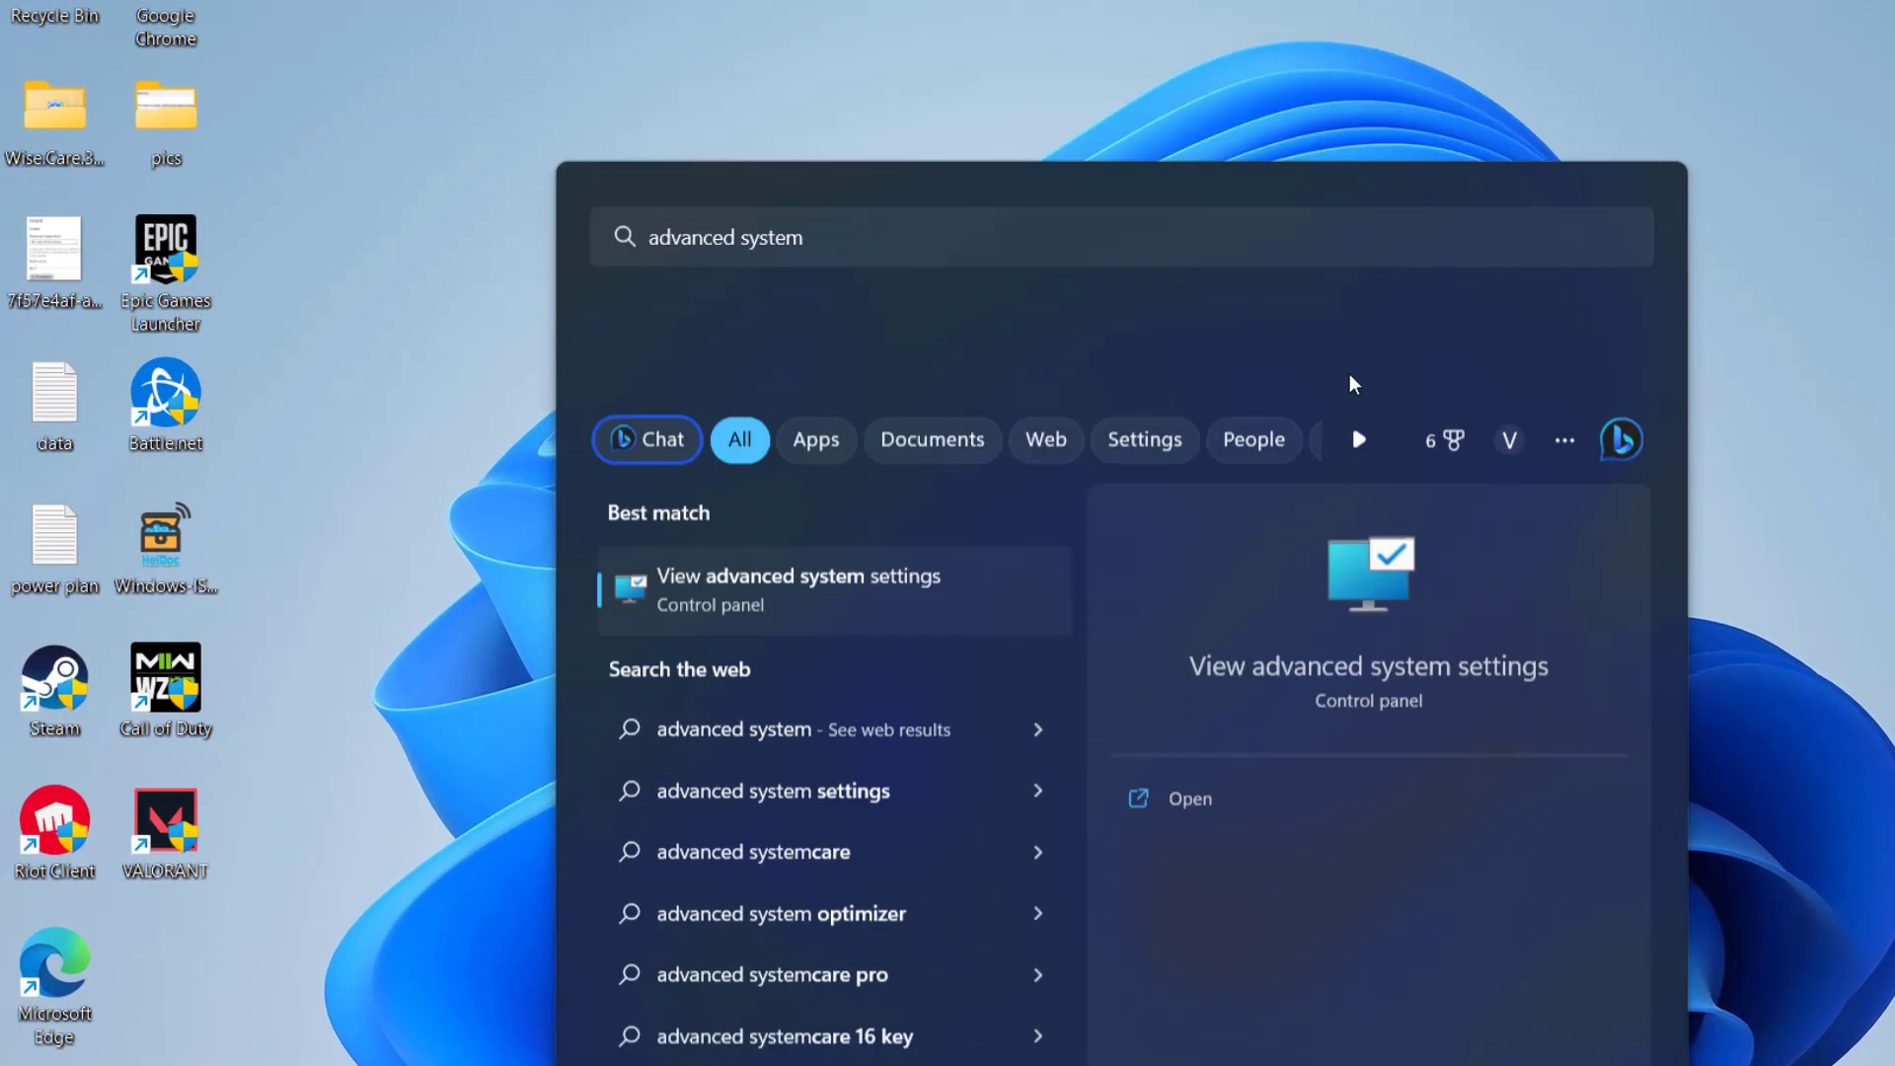
{"action": "key", "text": "Return"}
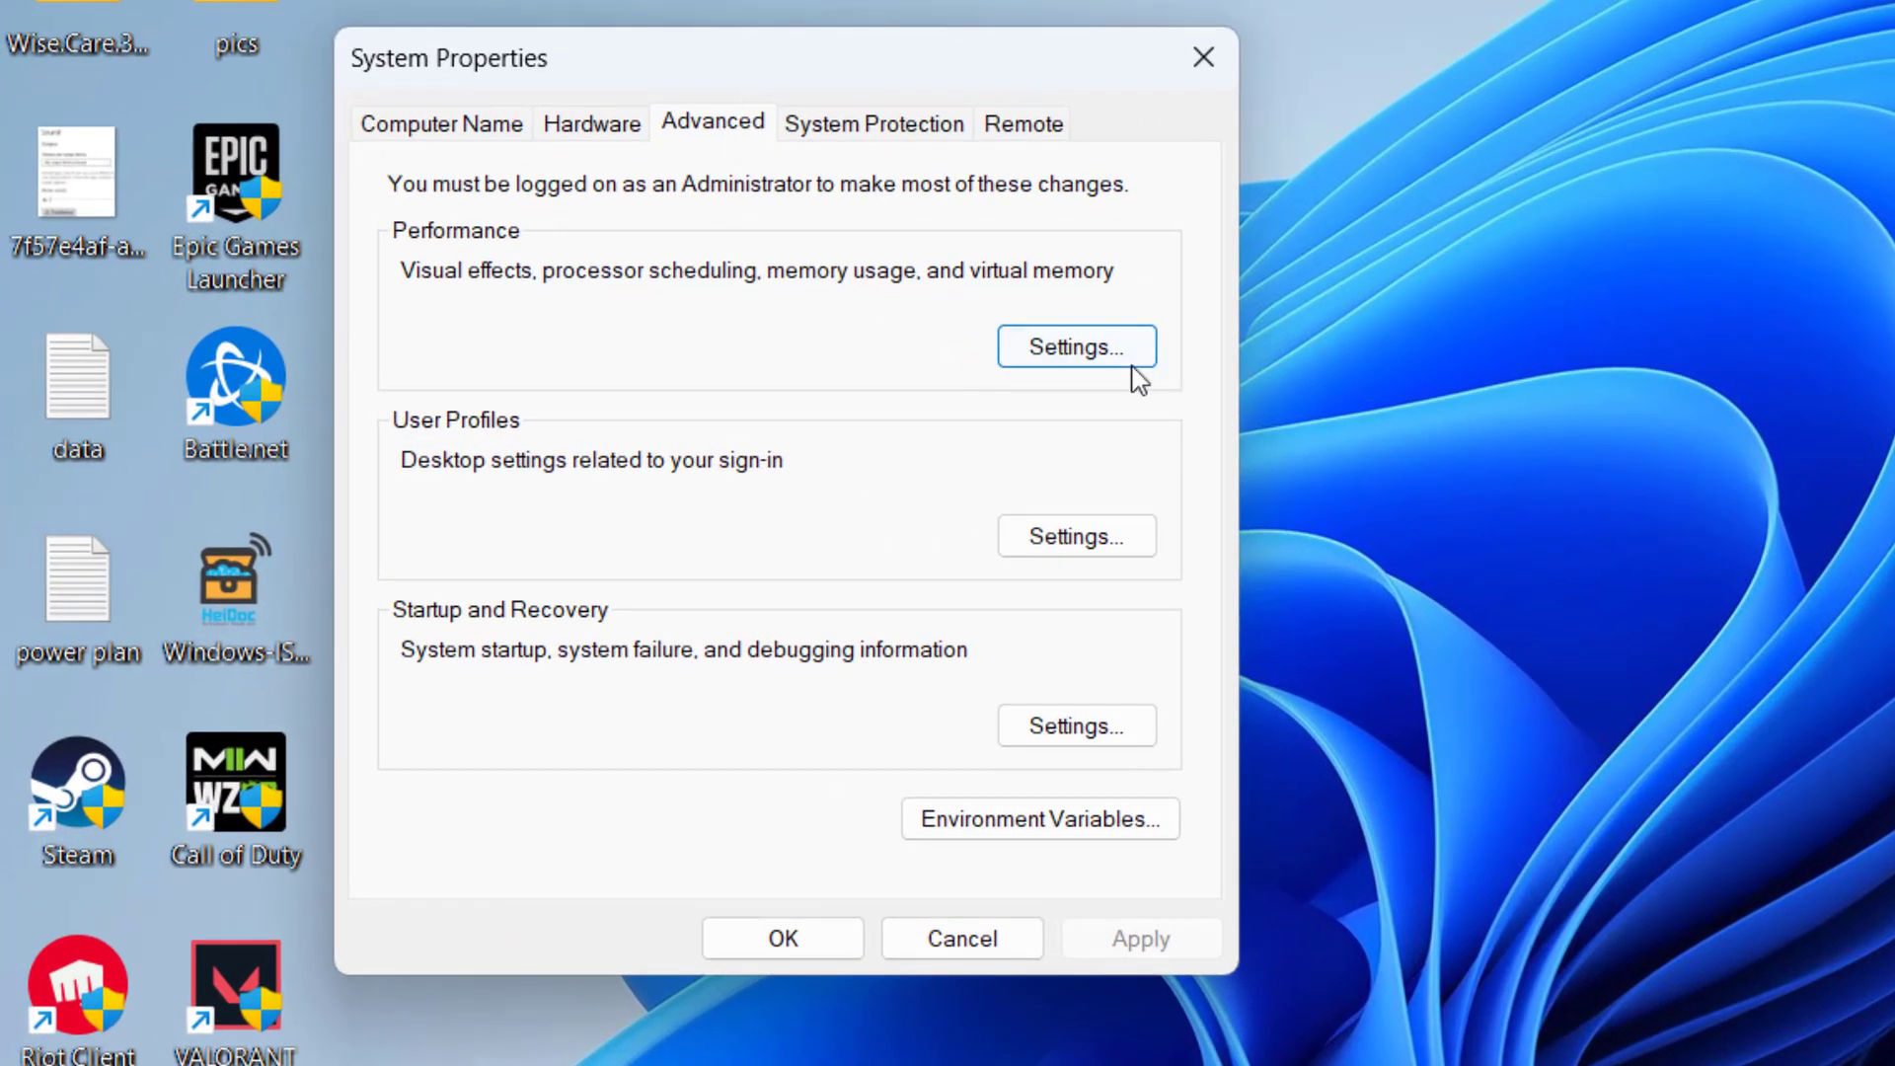
Open the virtual memory settings from the performance options and turn off automatic paging file management for all drives
{"action": "left_click", "coordinate": [1092, 373]}
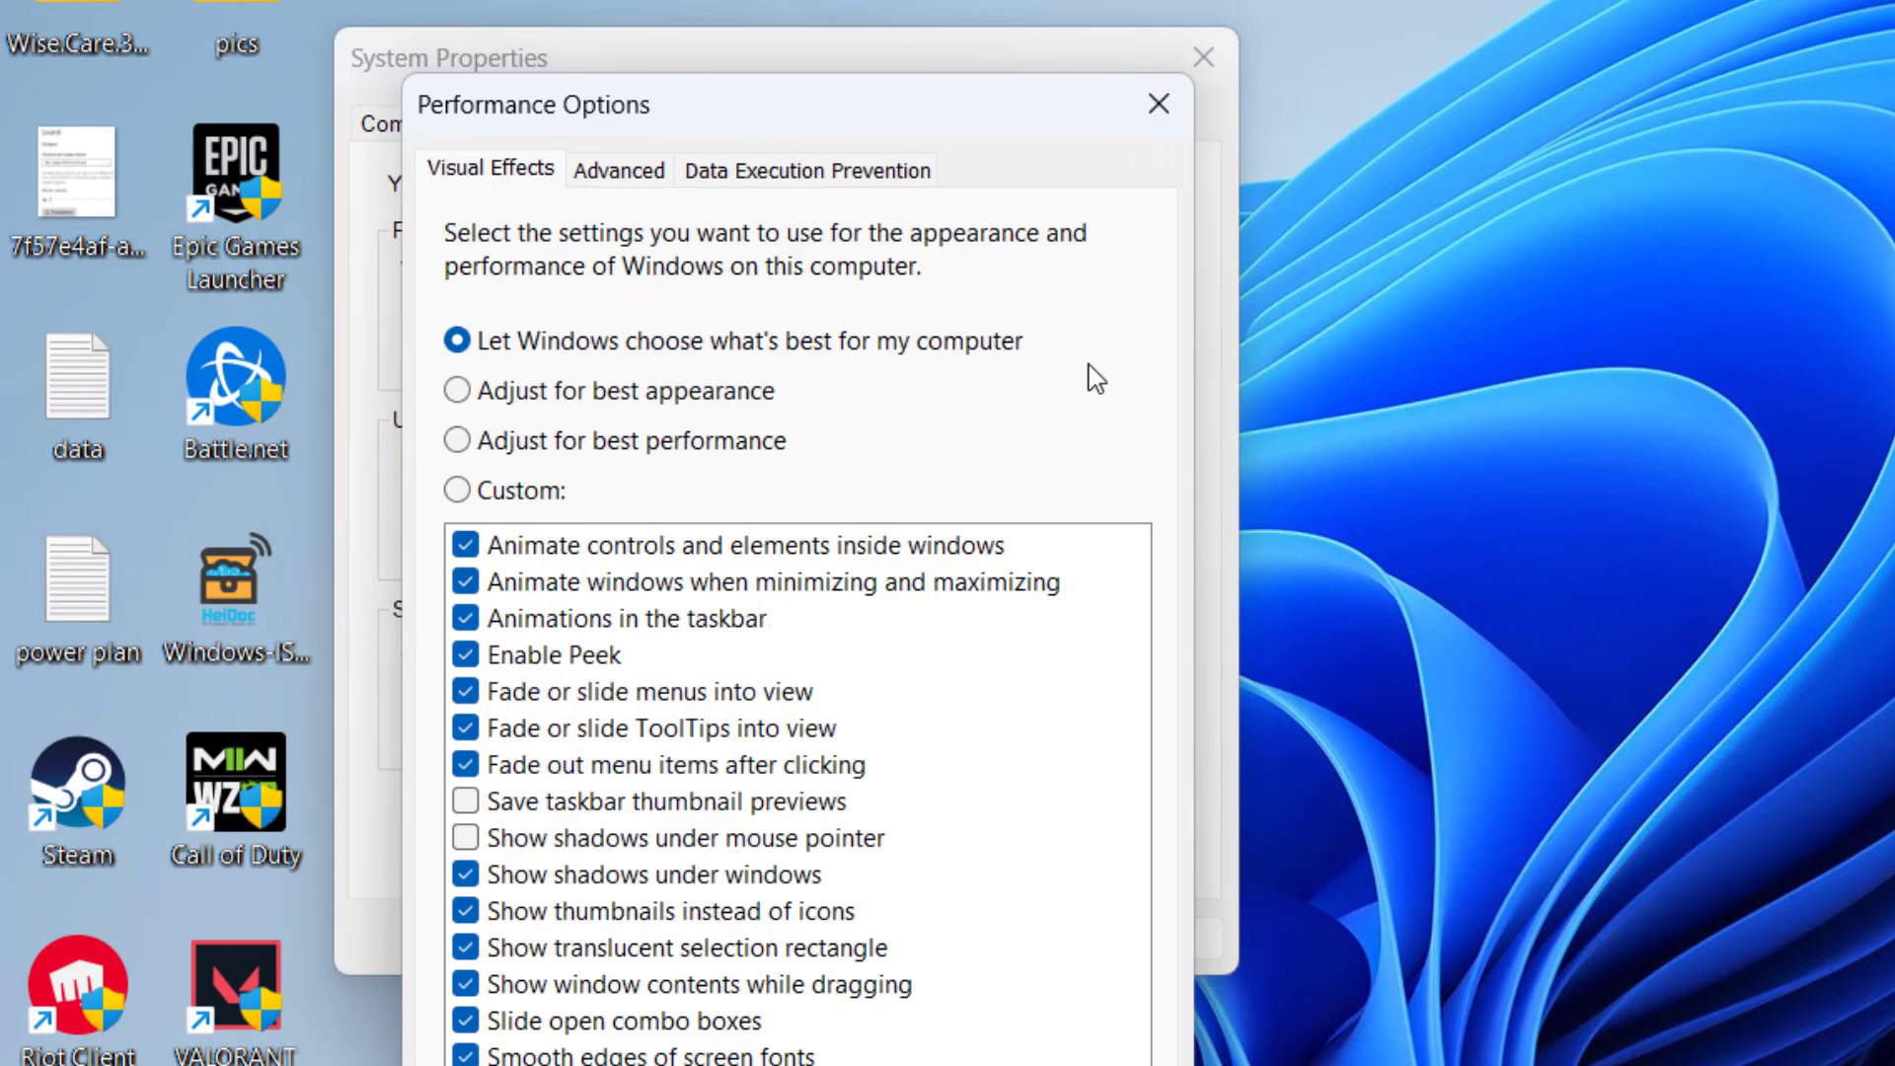
{"action": "left_click", "coordinate": [621, 178]}
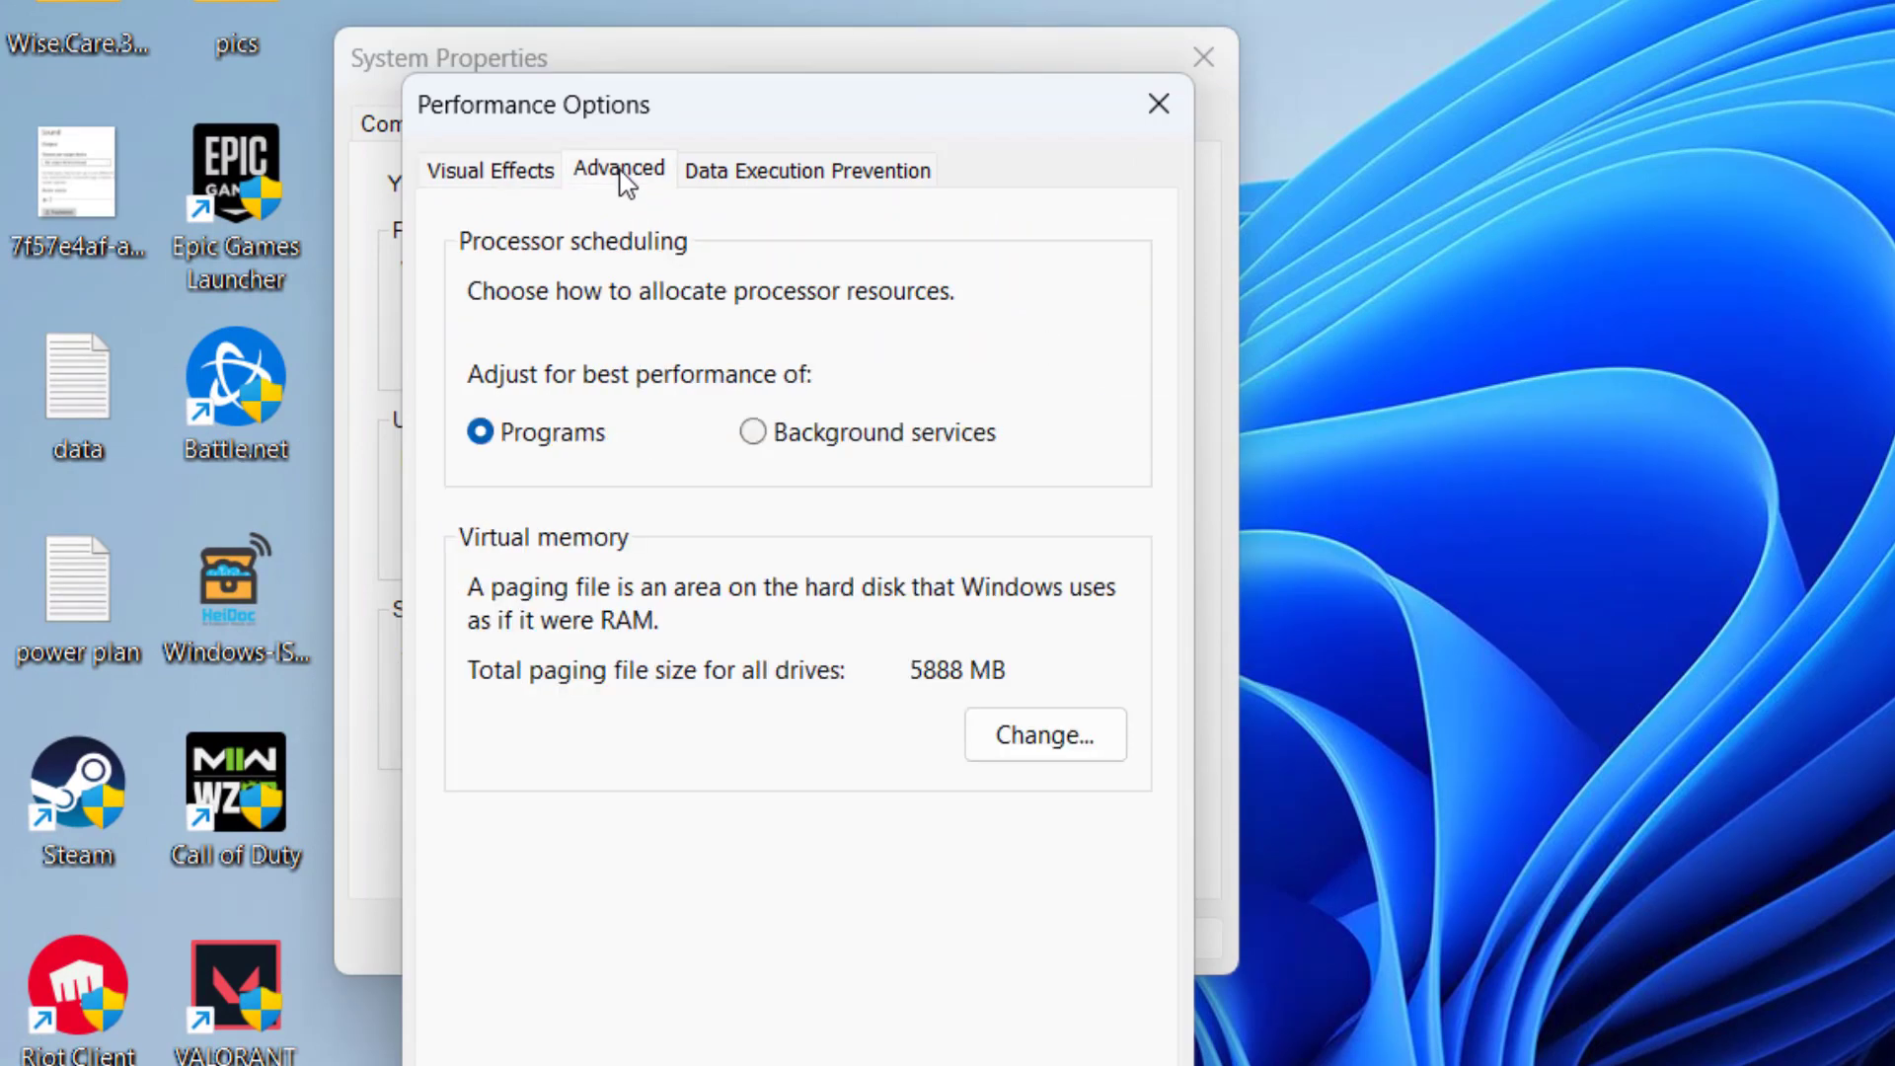
{"action": "left_click", "coordinate": [1058, 755]}
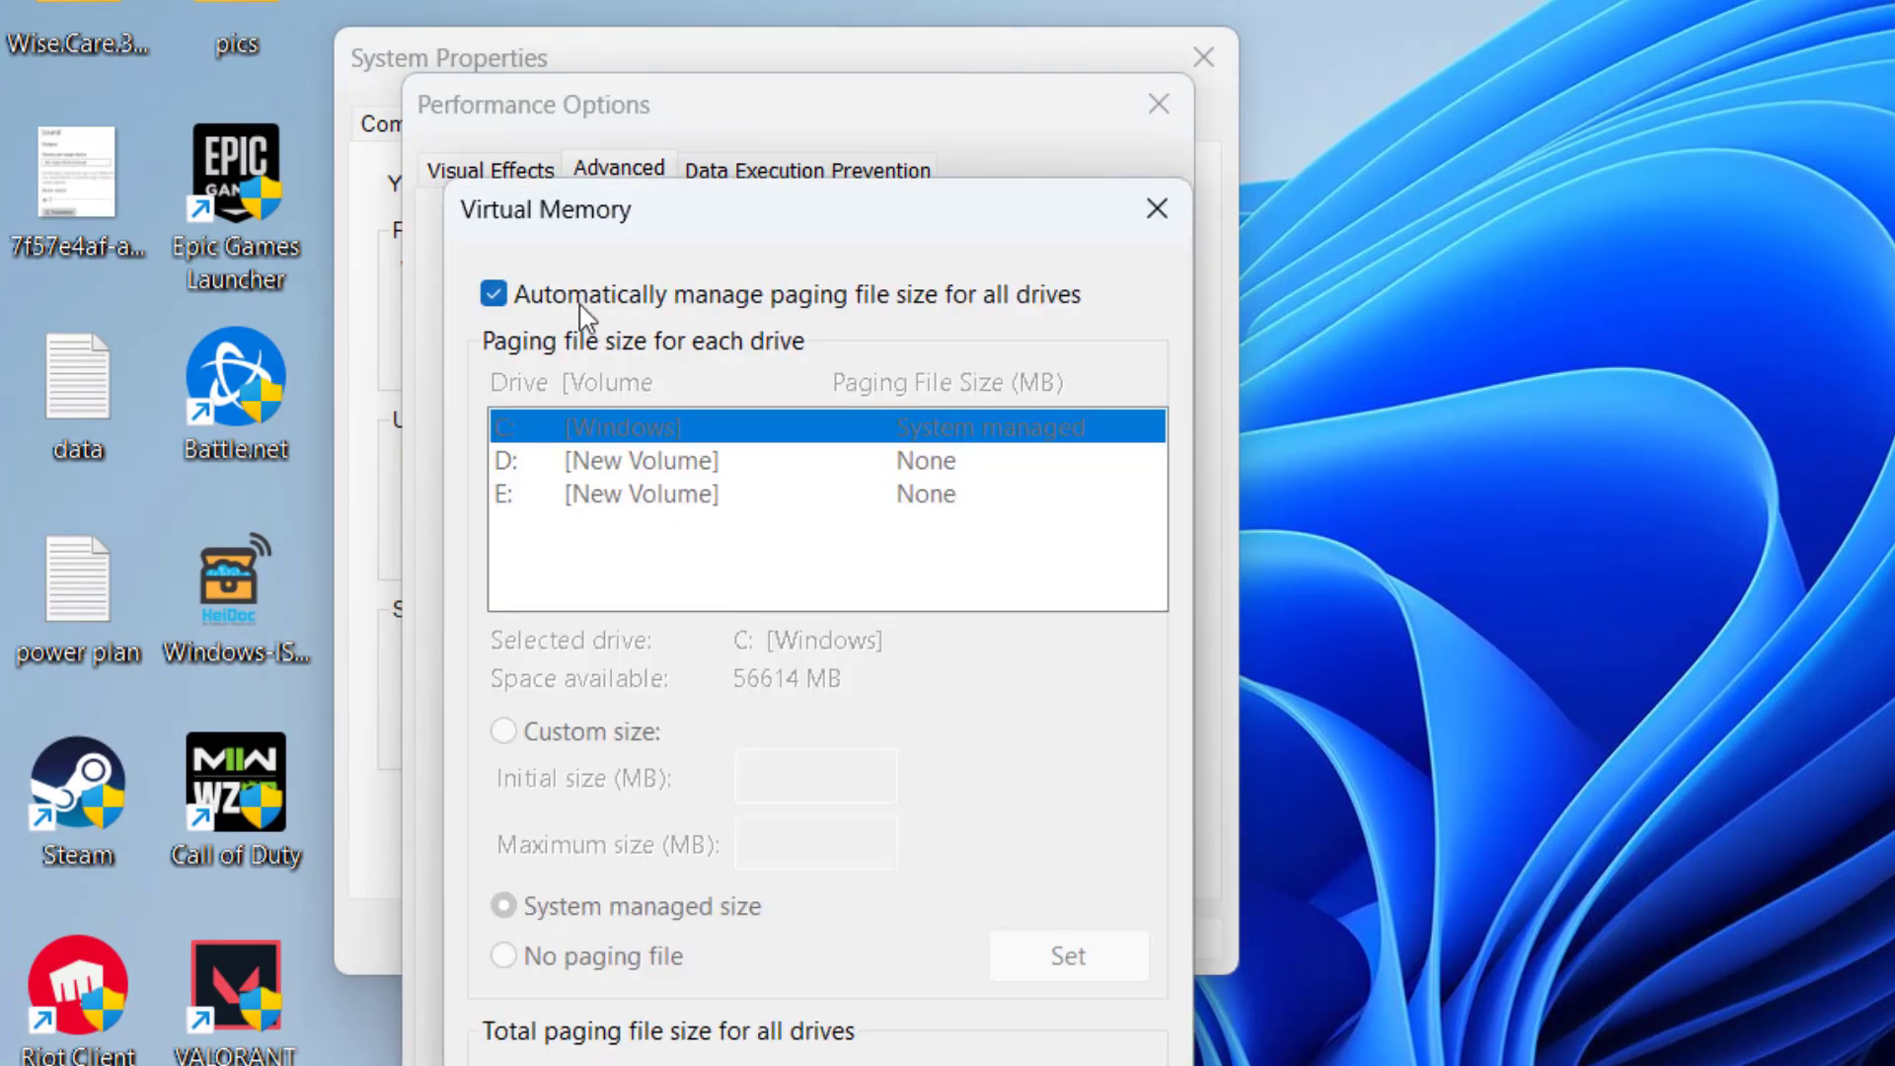
{"action": "left_click", "coordinate": [730, 294]}
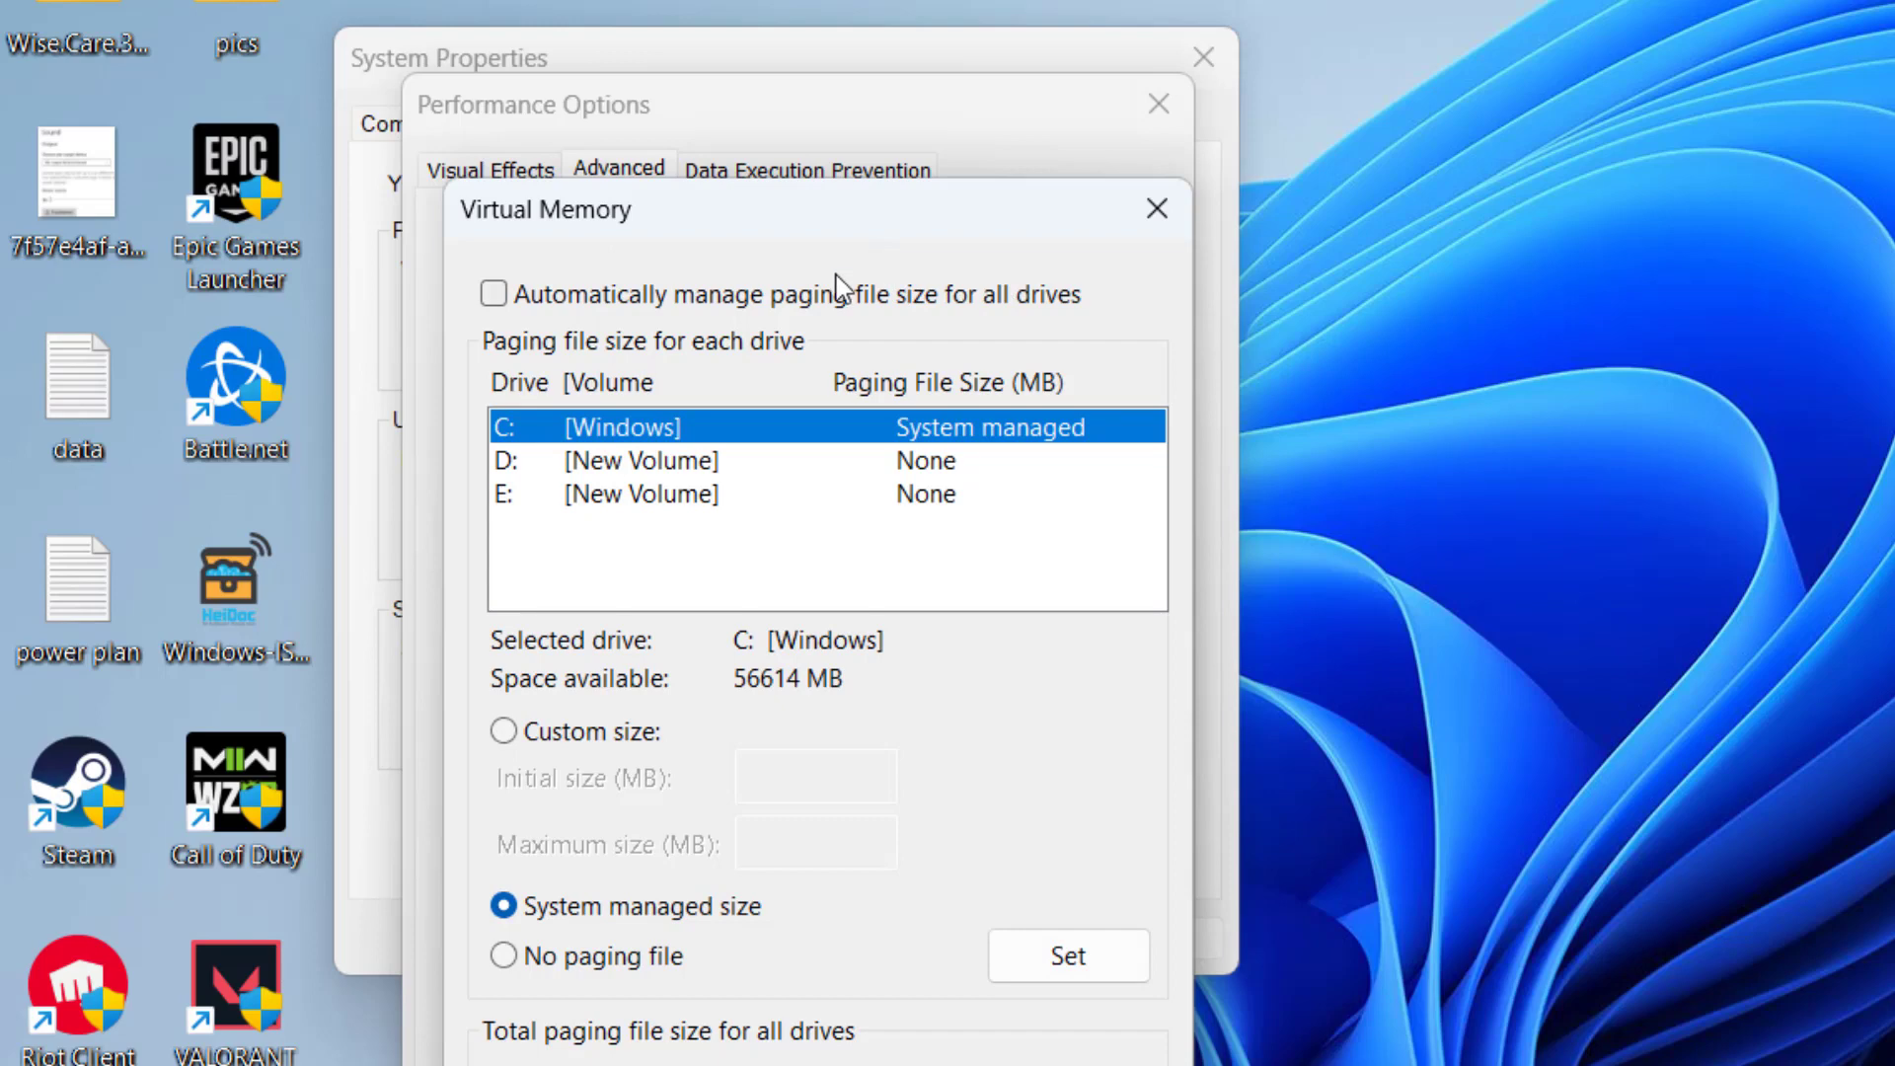
Assign the C: drive a custom paging file size with an initial size of 8000 MB and a maximum of 32000 MB
{"action": "left_click", "coordinate": [640, 462]}
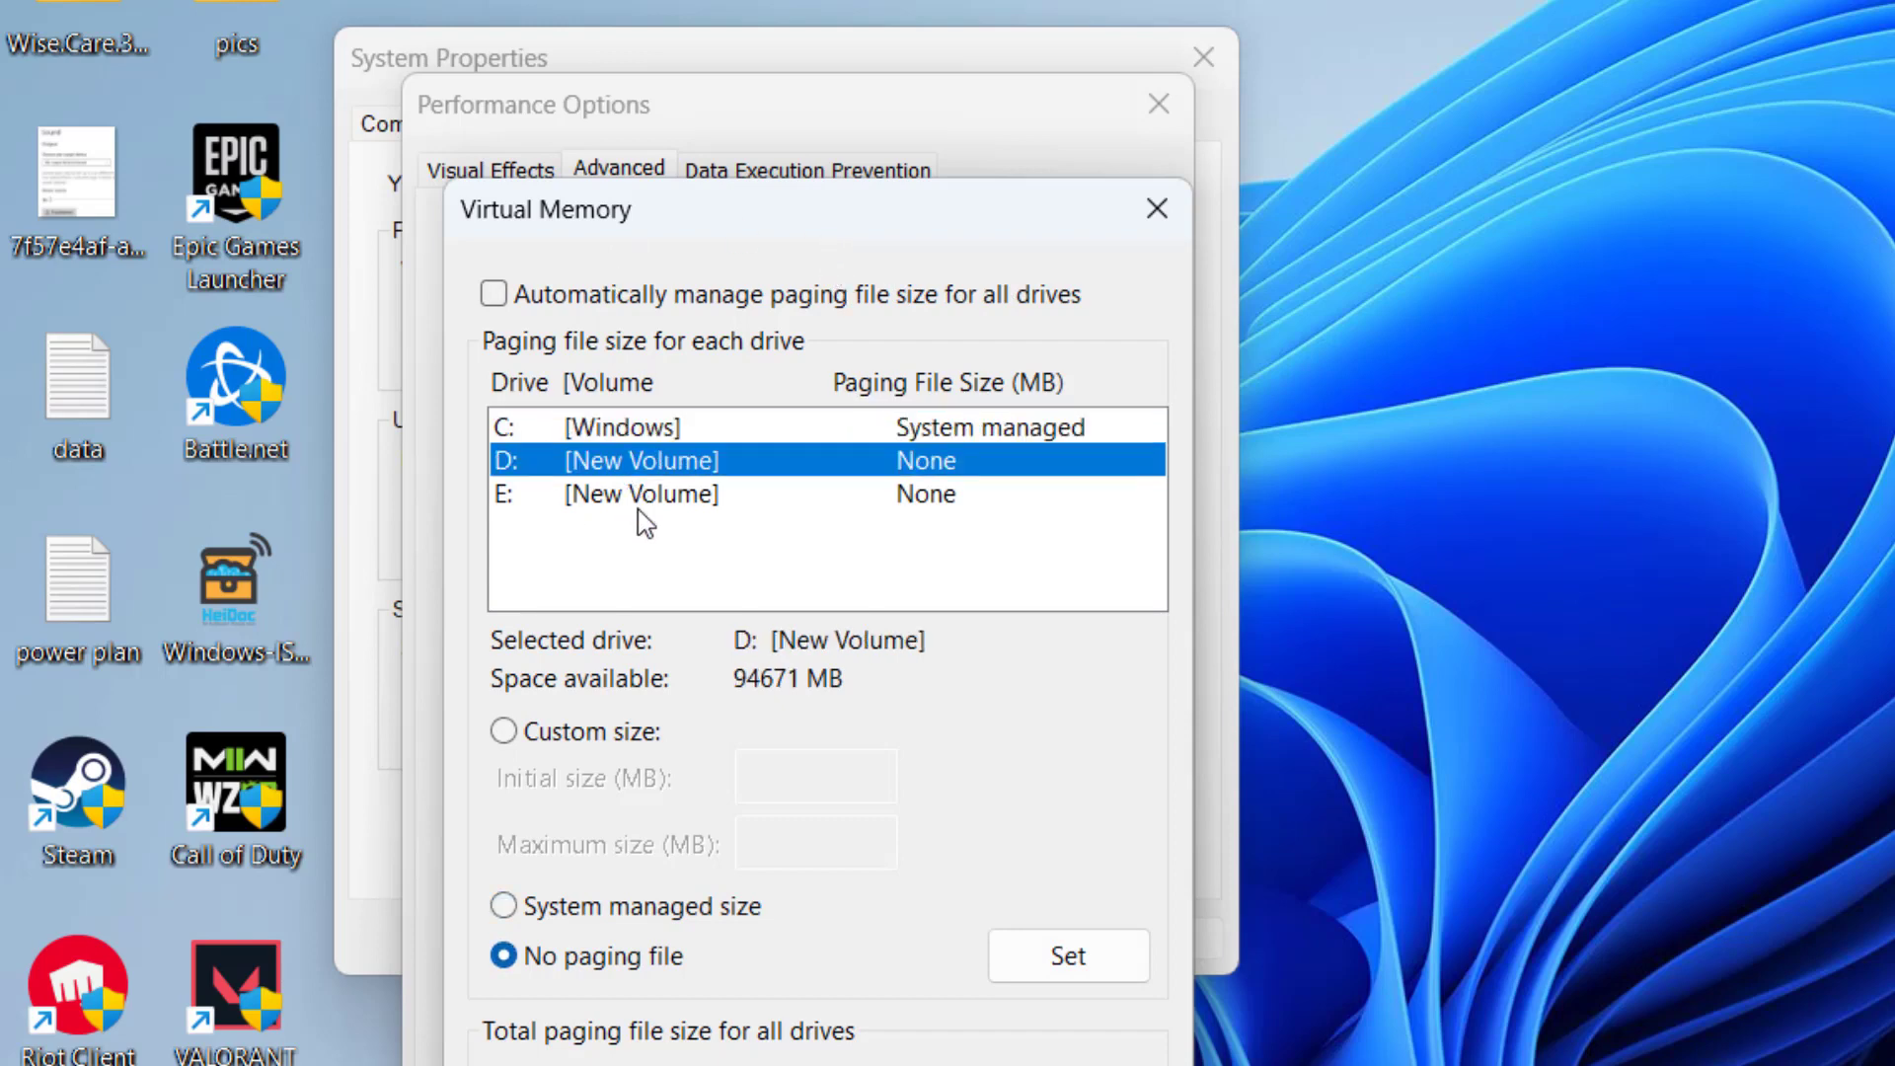
{"action": "left_click", "coordinate": [639, 504]}
{"action": "left_click", "coordinate": [632, 432]}
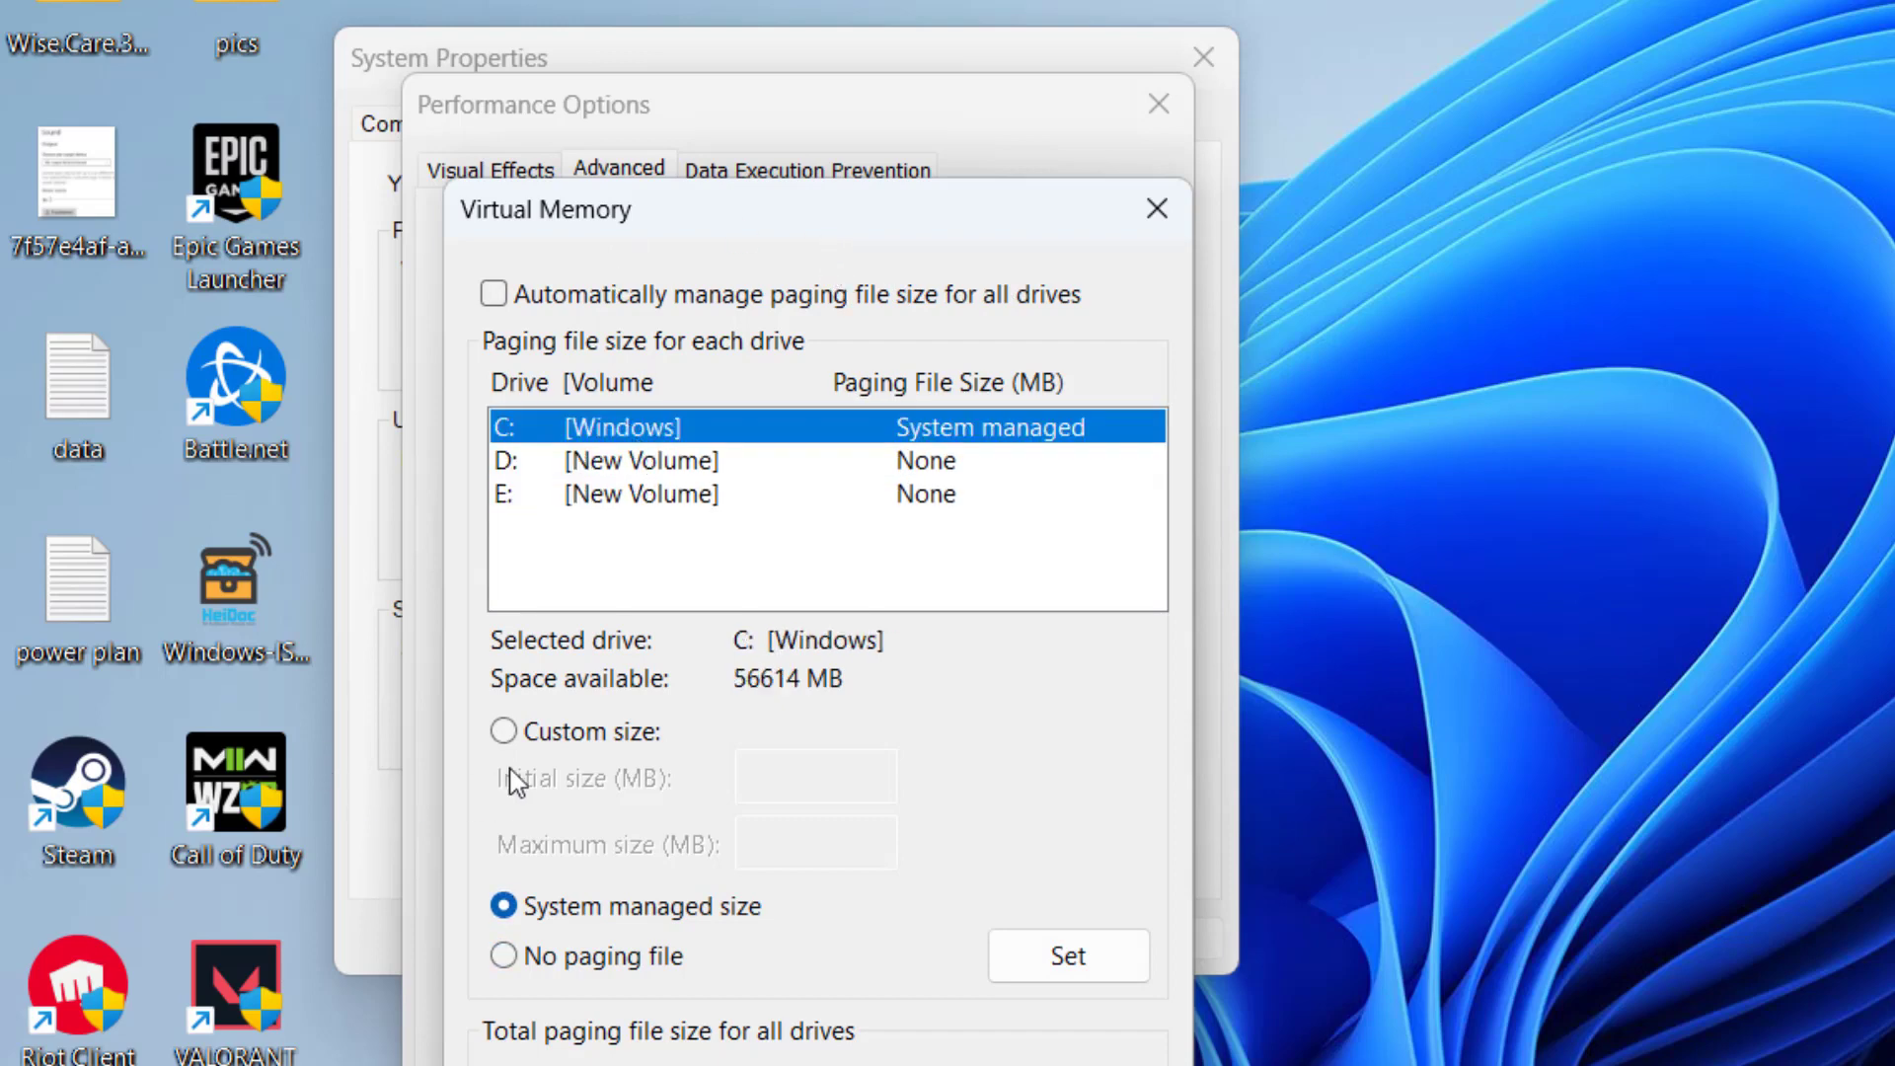
{"action": "left_click", "coordinate": [583, 740]}
{"action": "left_click", "coordinate": [832, 787]}
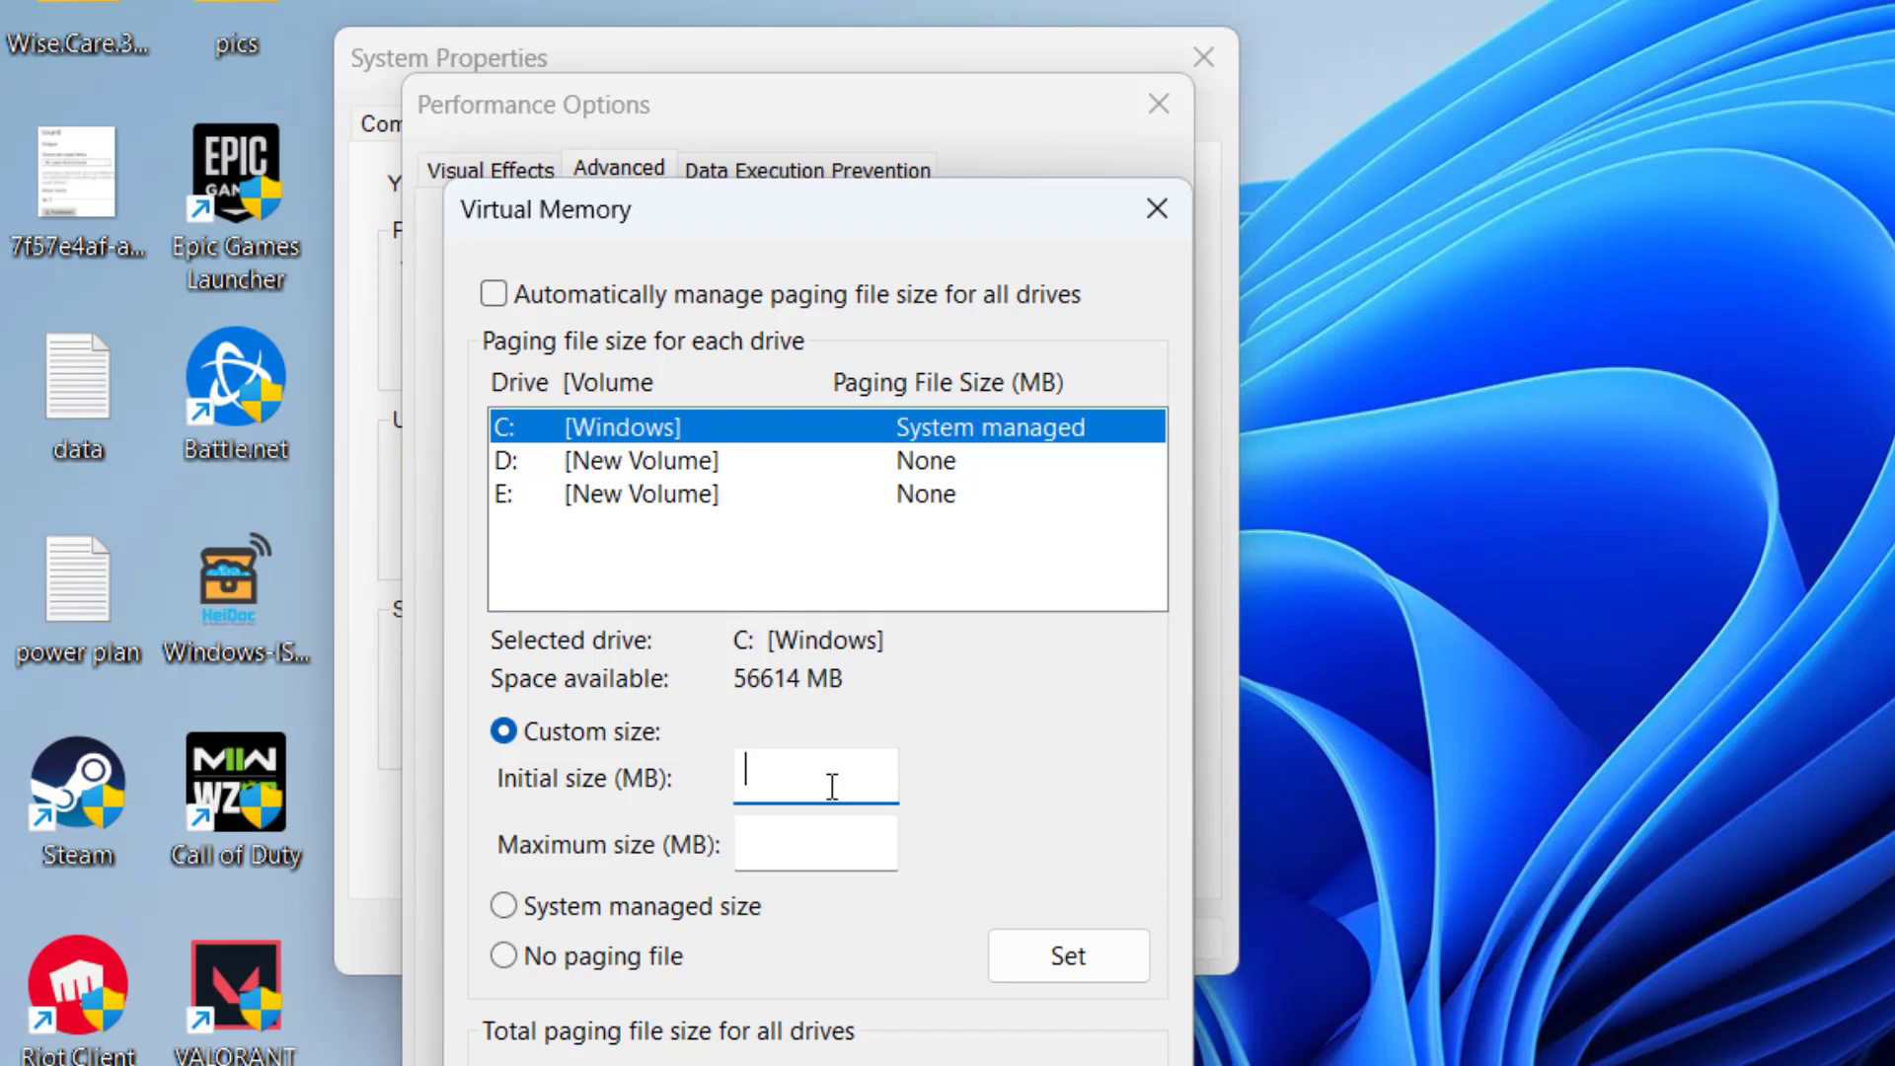
{"action": "type", "text": "8"}
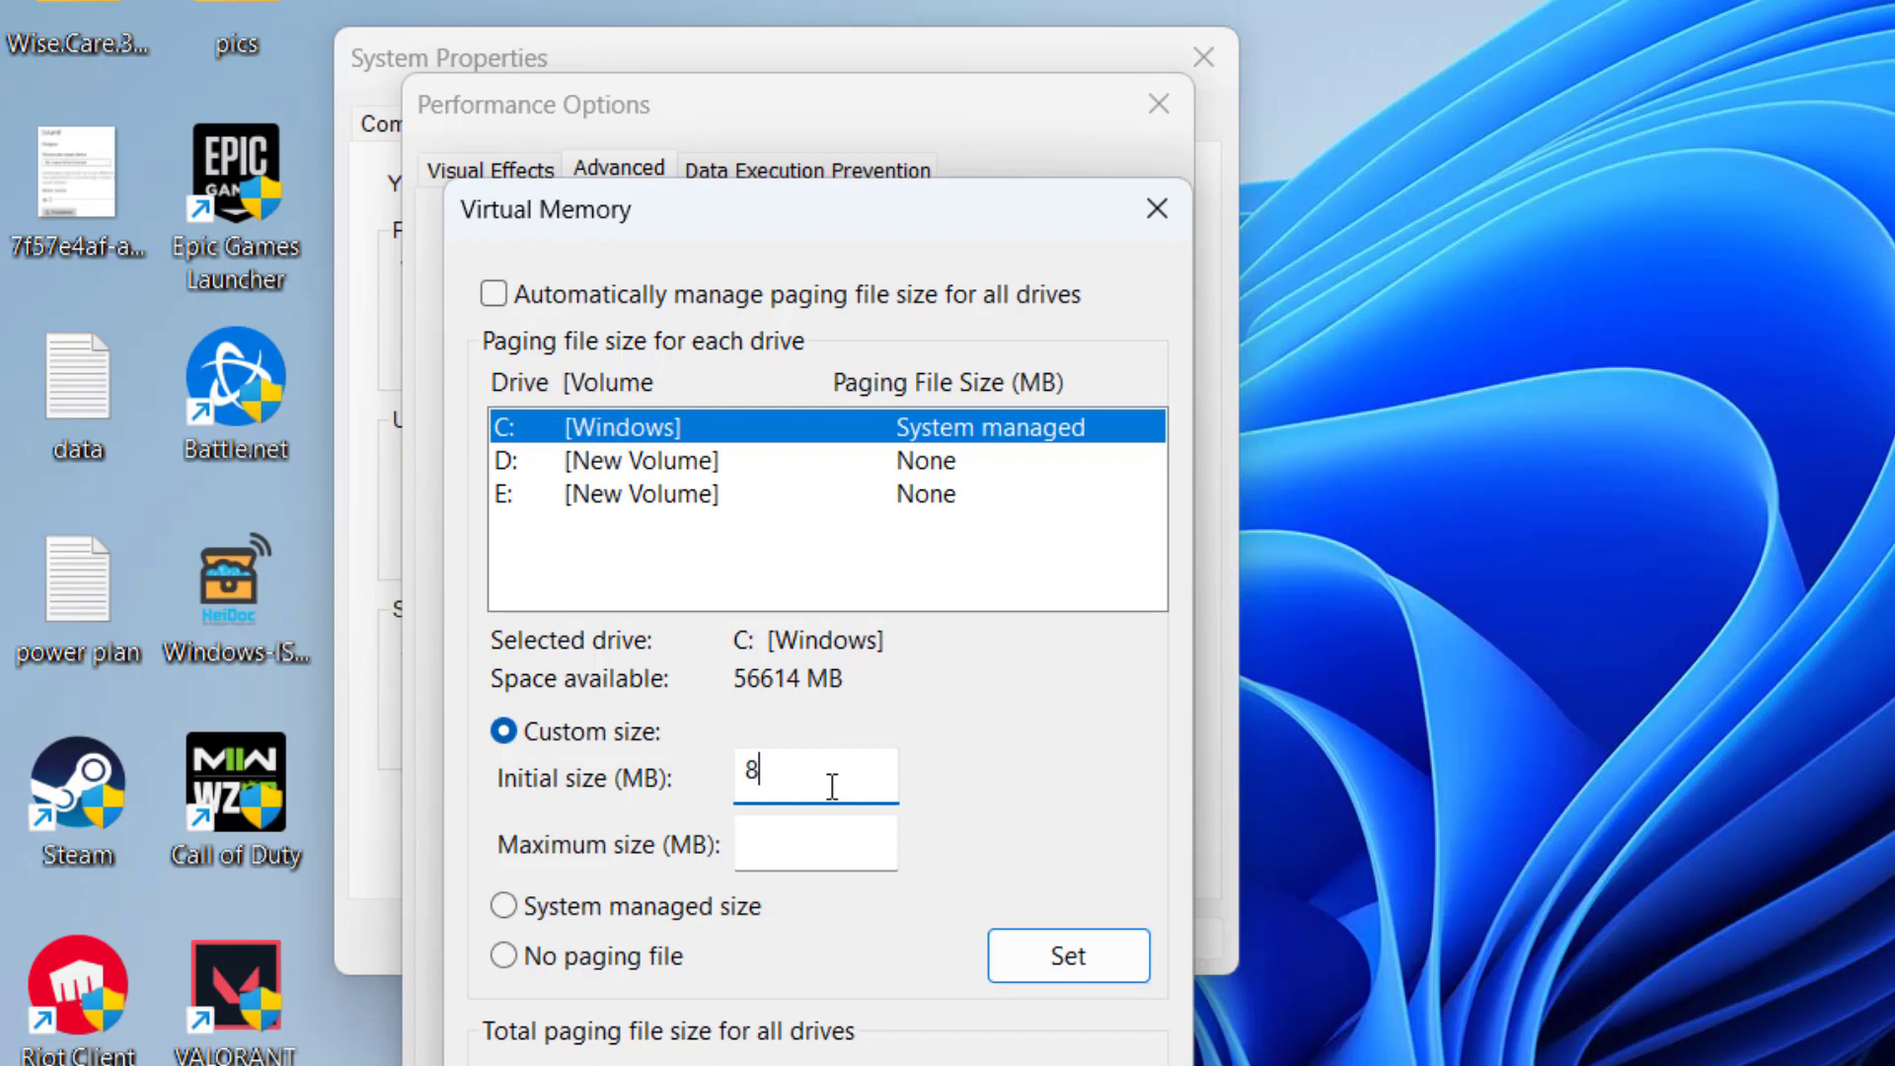
{"action": "type", "text": "000"}
{"action": "left_click", "coordinate": [797, 849]}
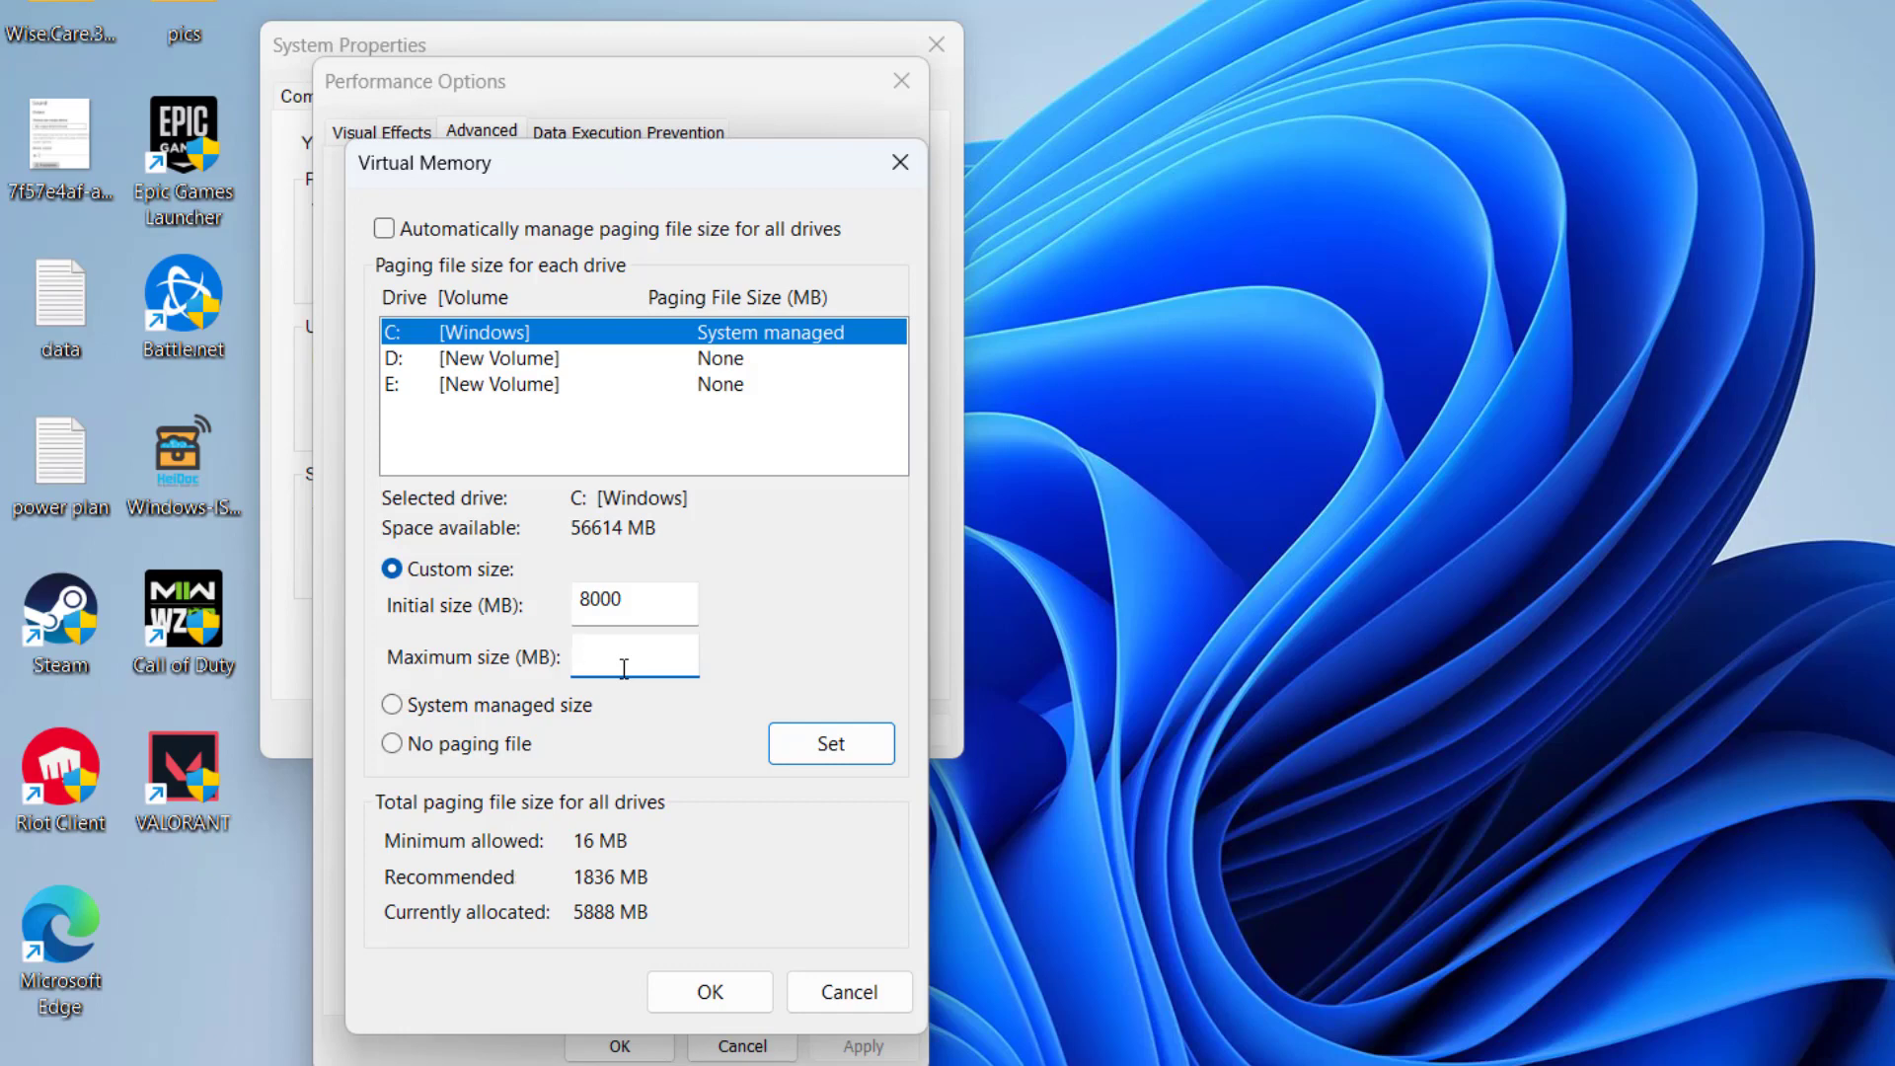
{"action": "type", "text": "32000"}
{"action": "left_click", "coordinate": [851, 756]}
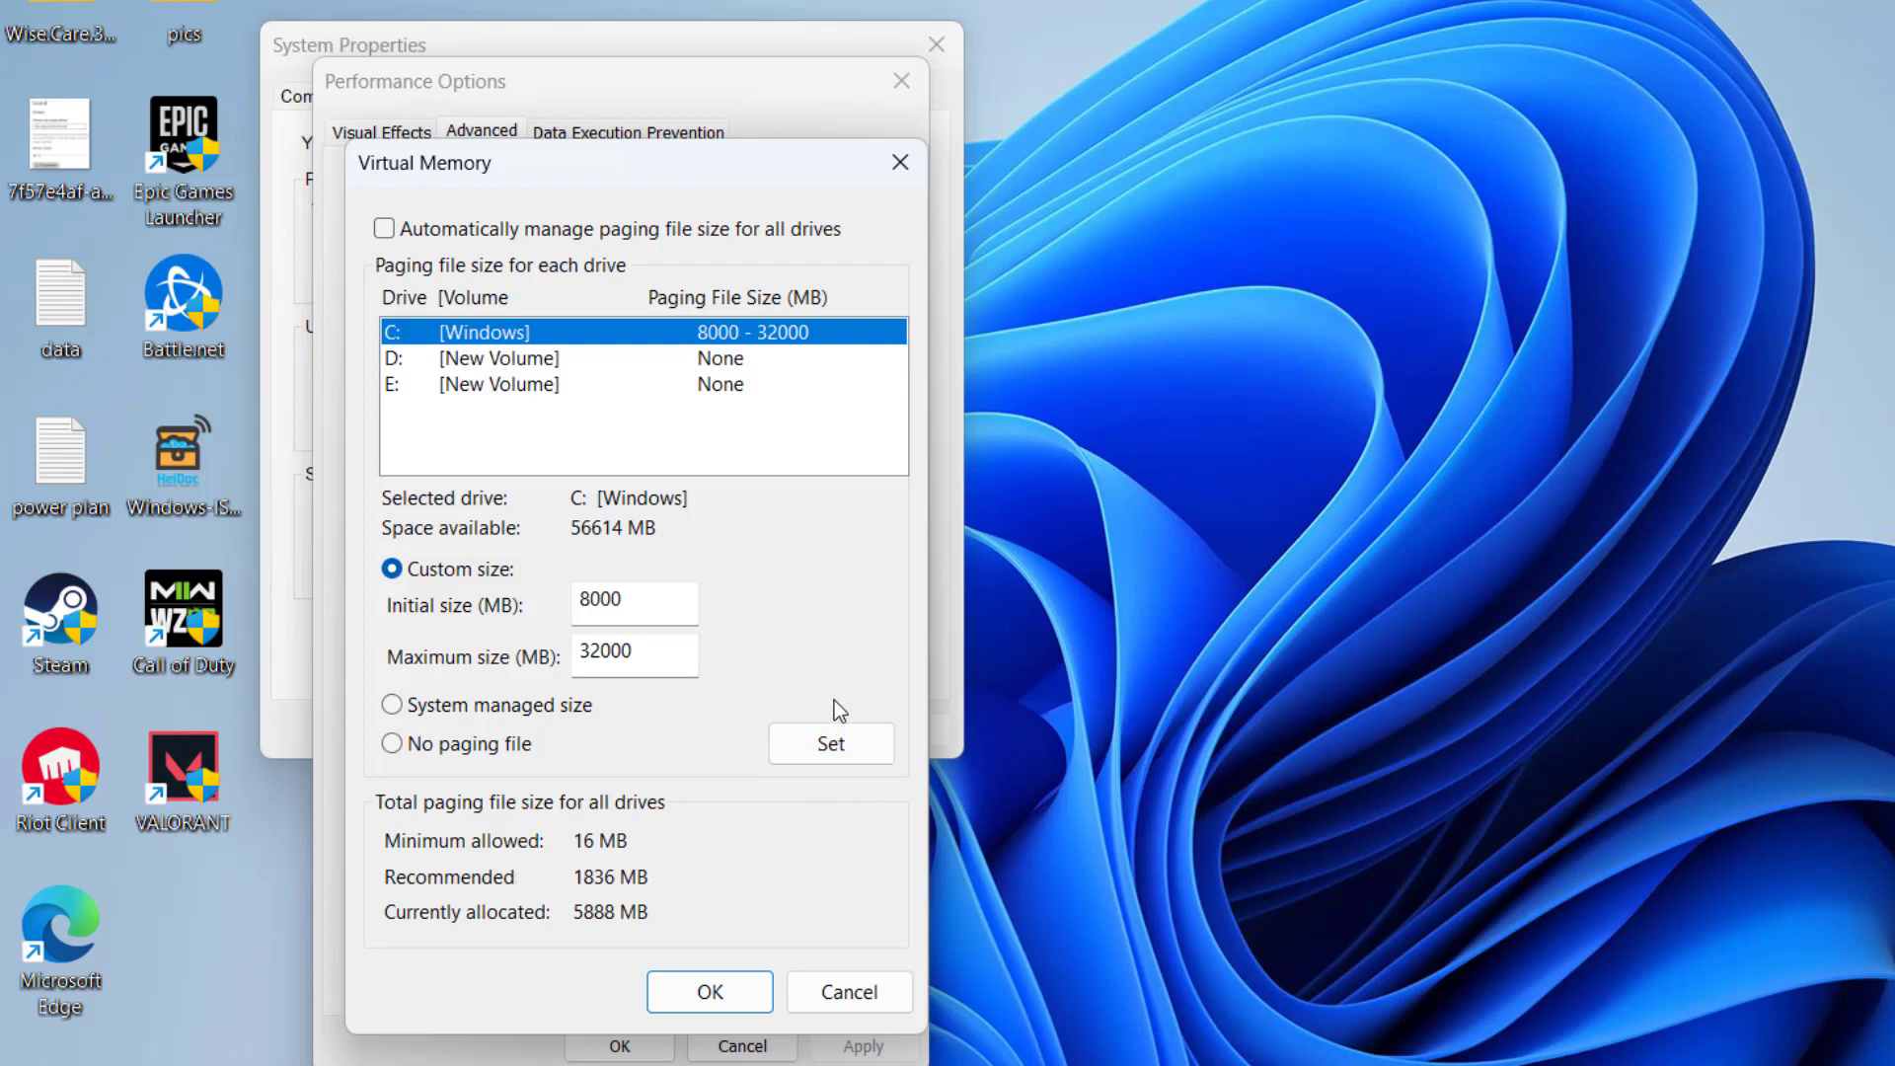
Accept the virtual memory changes and close the Performance Options and System Properties dialogs
{"action": "left_click", "coordinate": [743, 998]}
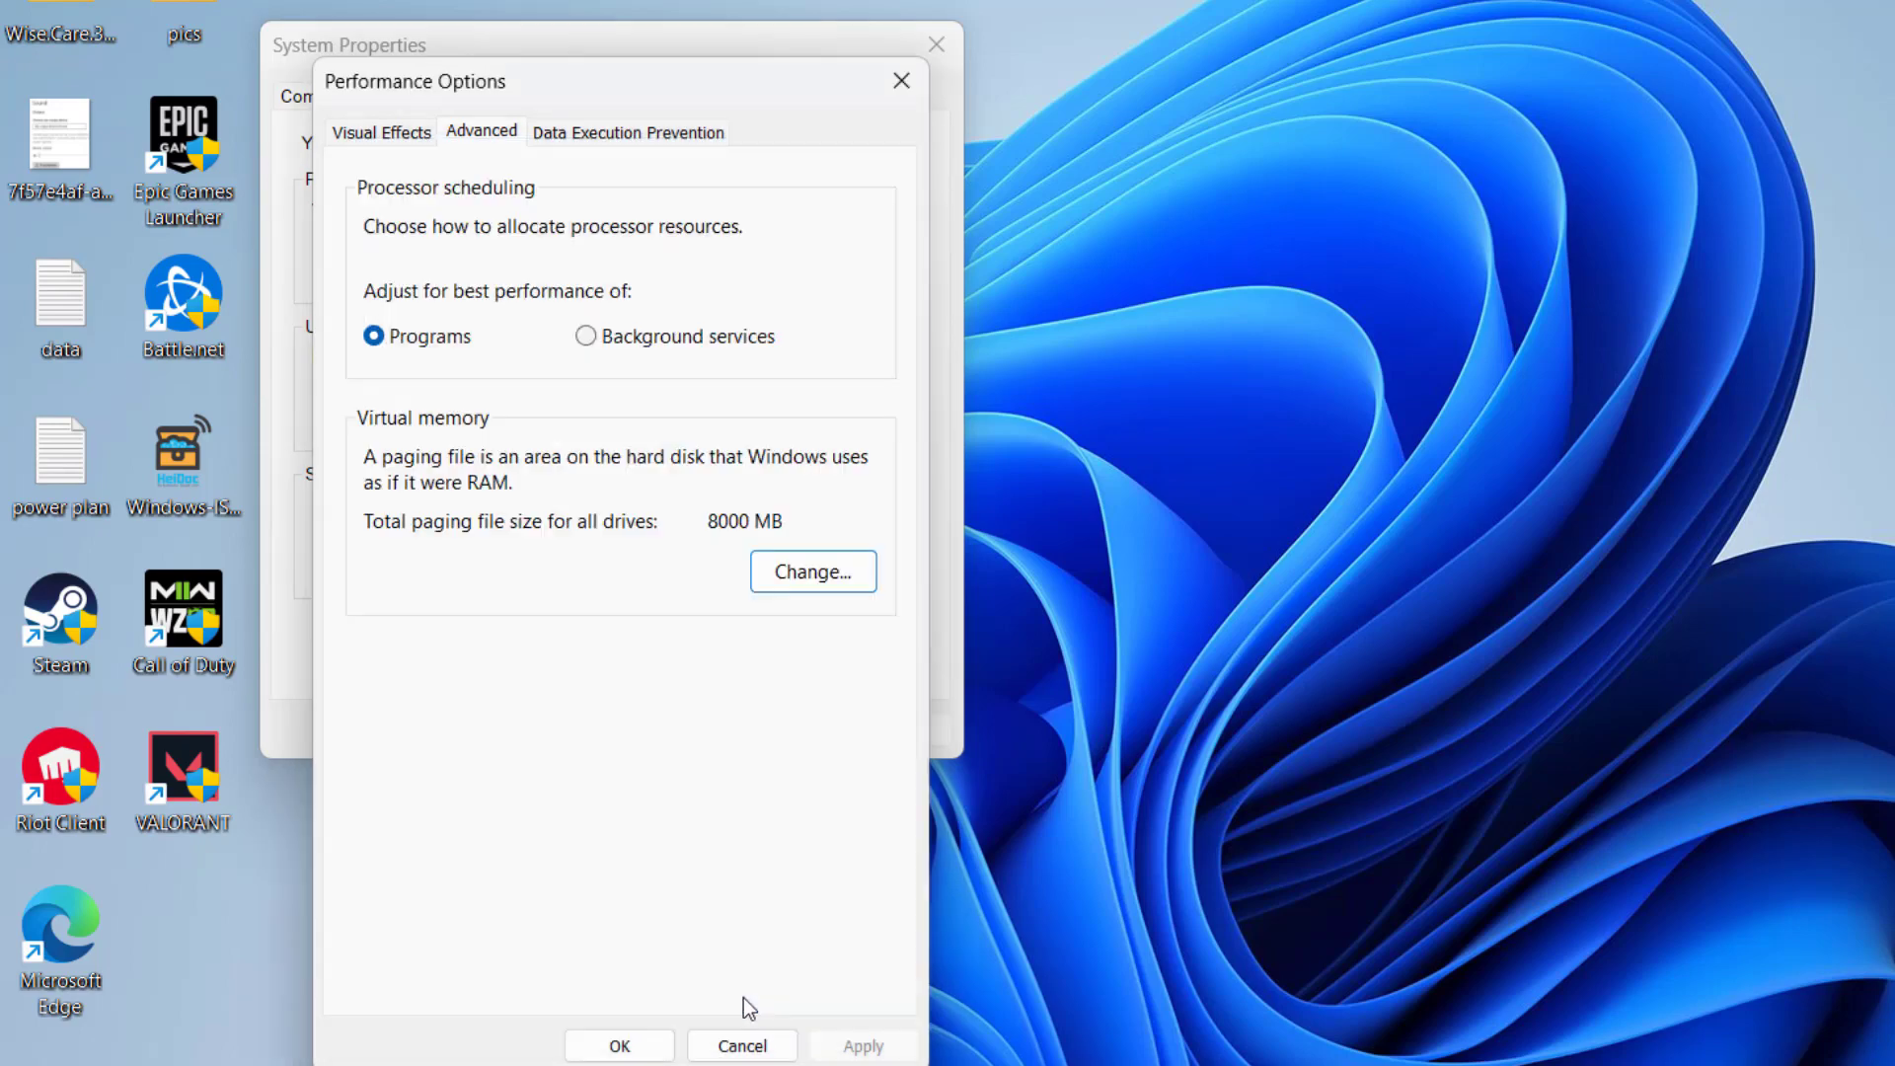
{"action": "left_click", "coordinate": [620, 1044]}
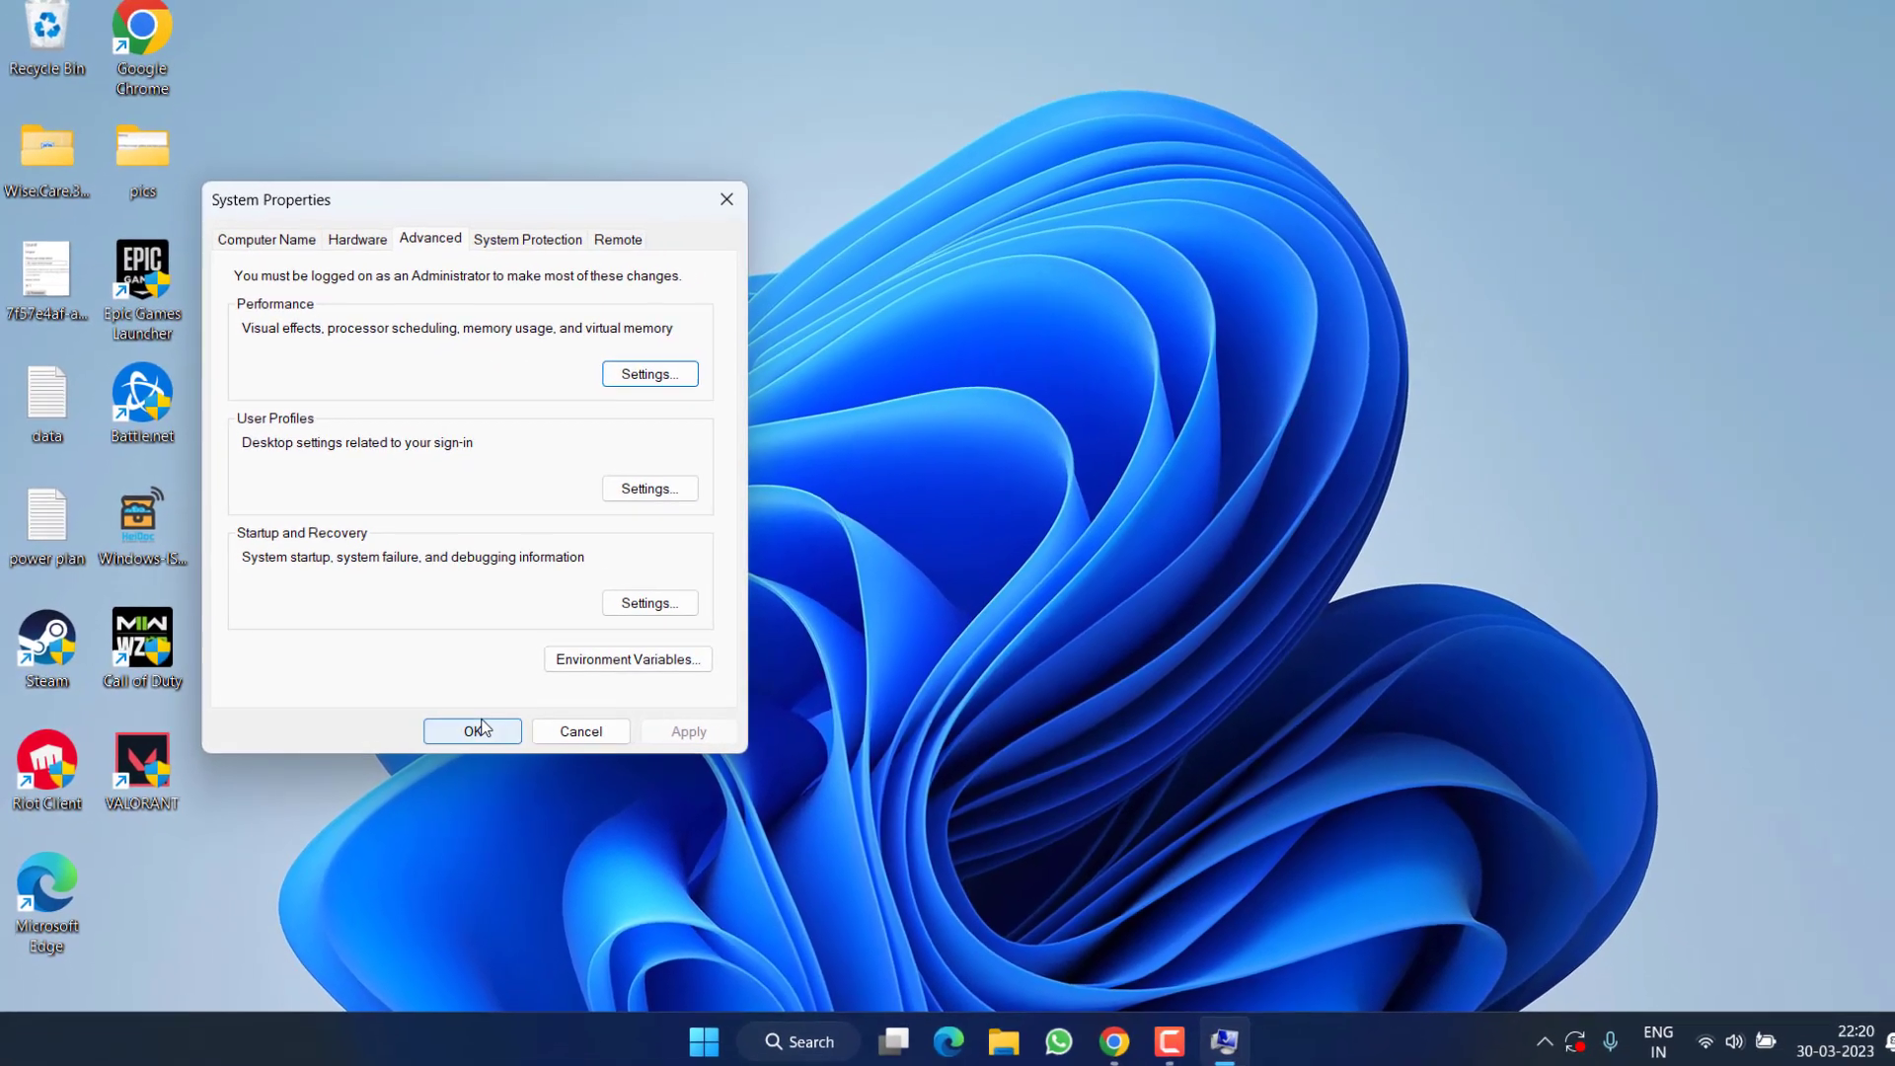
{"action": "left_click", "coordinate": [474, 731]}
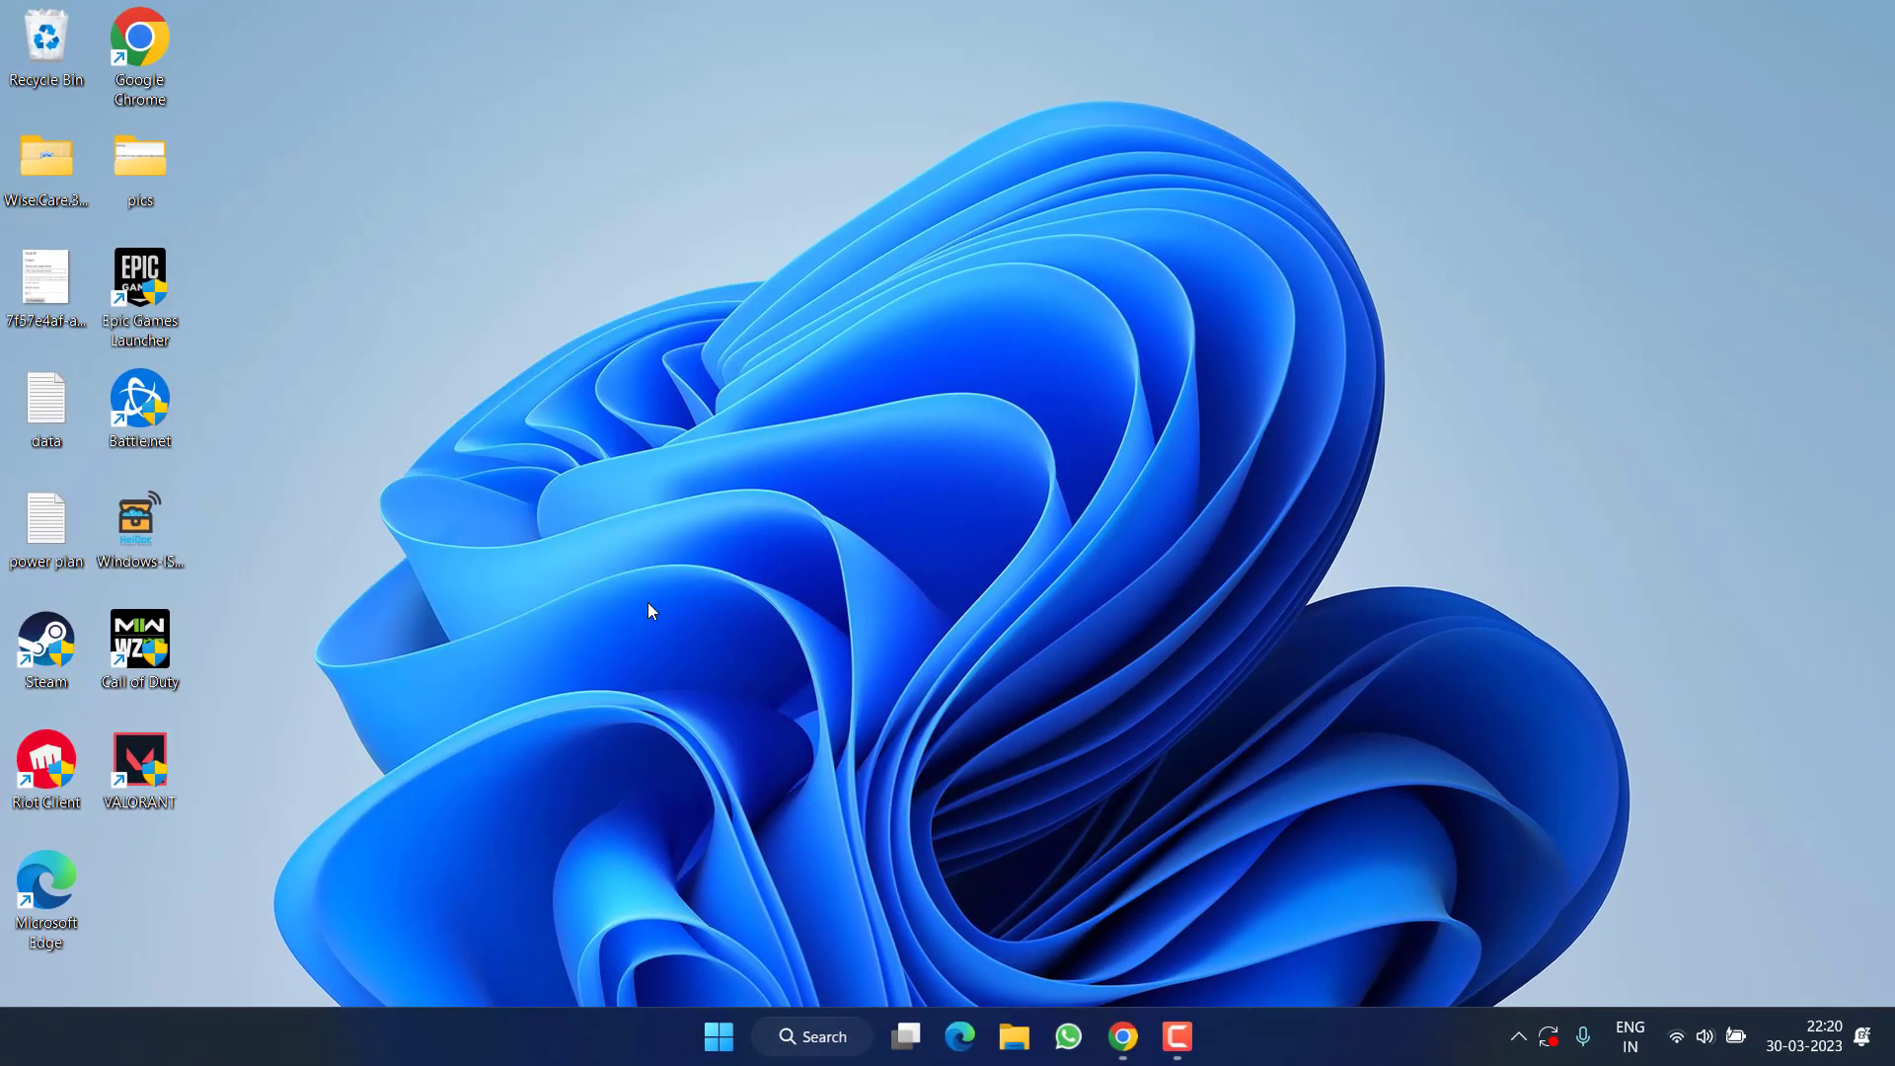